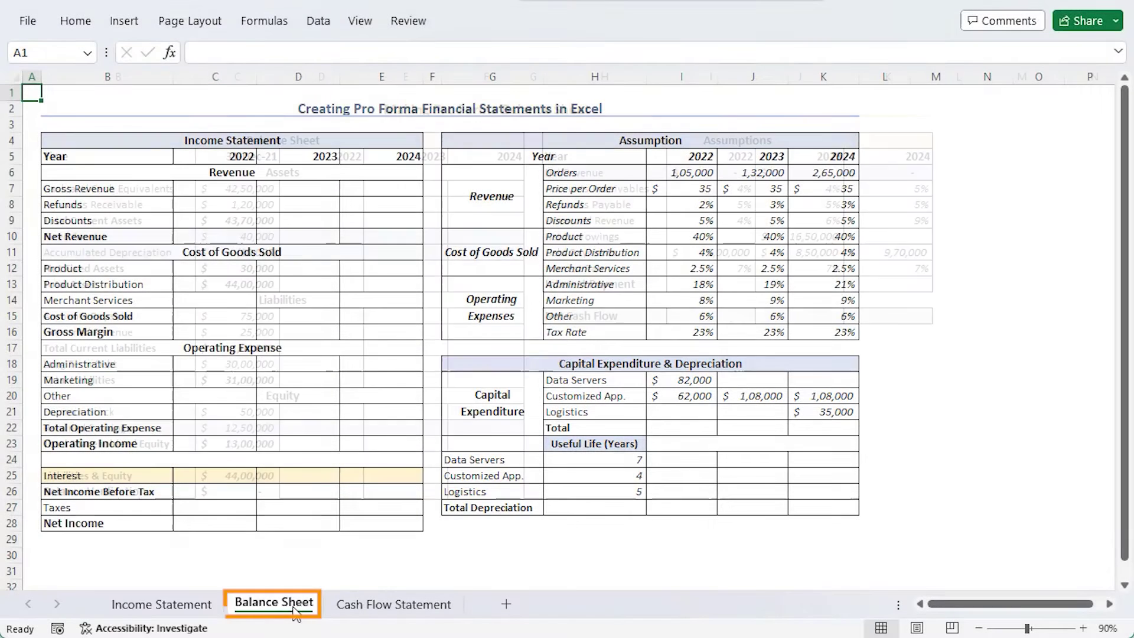
- Review the Balance Sheet and Cash Flow Statement templates, and return to the Income Statement sheet
left_click(273, 603)
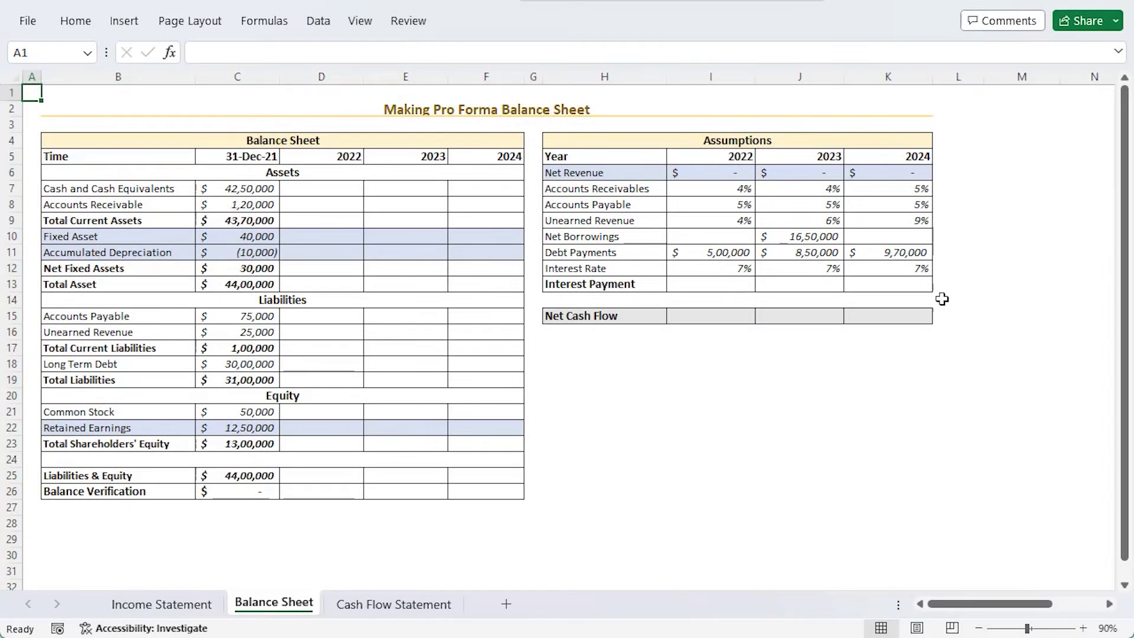
left_click(418, 608)
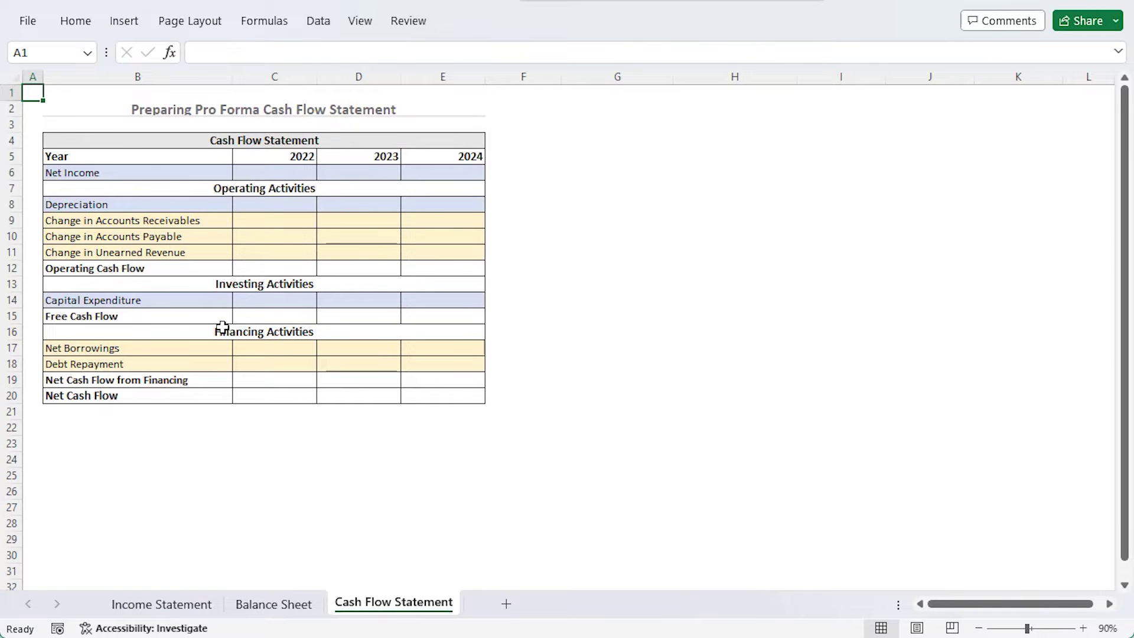
left_click(160, 604)
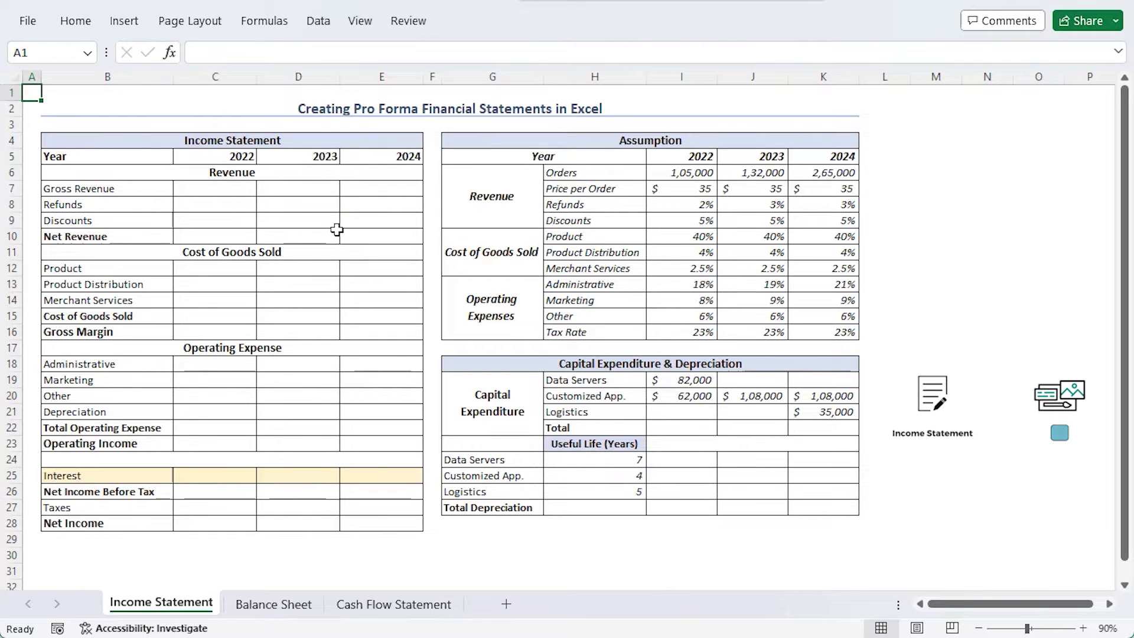
left_click(290, 612)
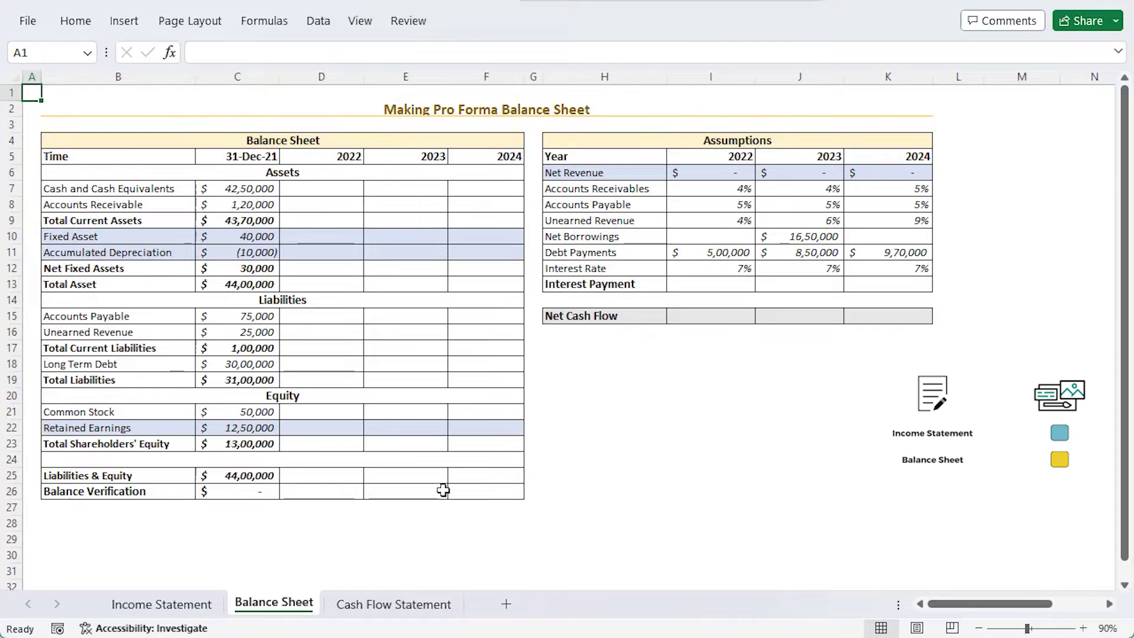
left_click(413, 604)
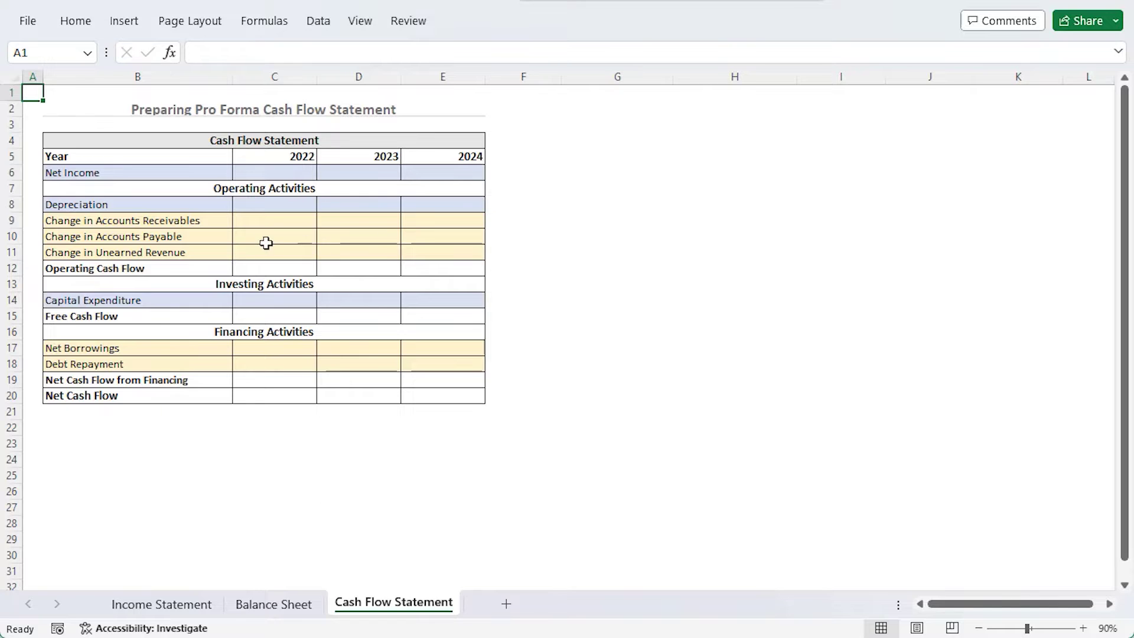
left_click(274, 605)
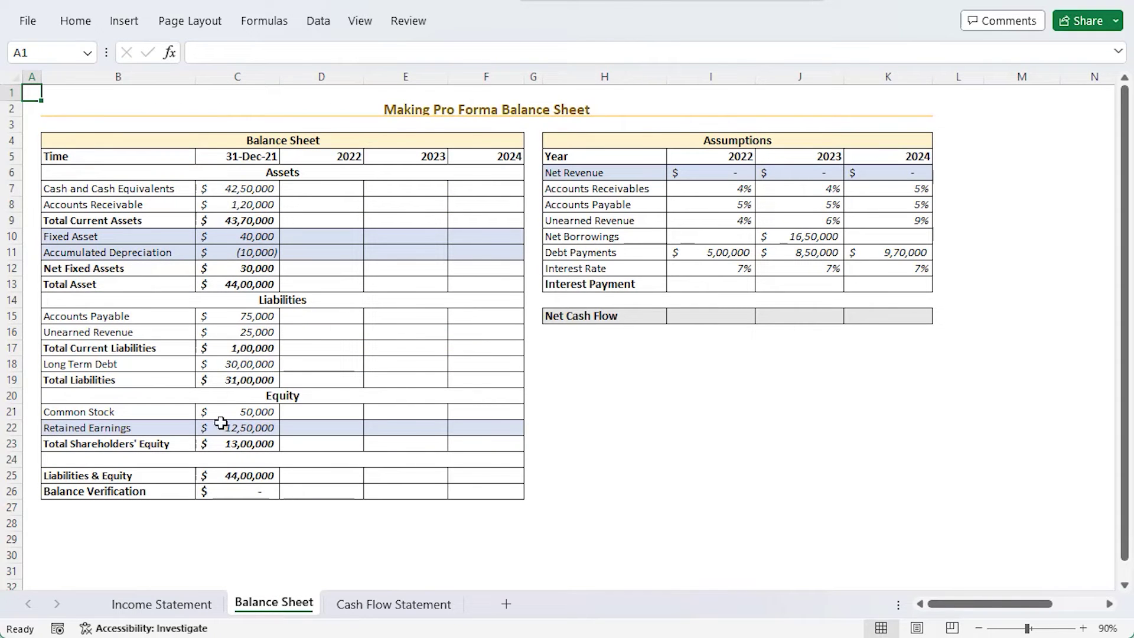
left_click(188, 605)
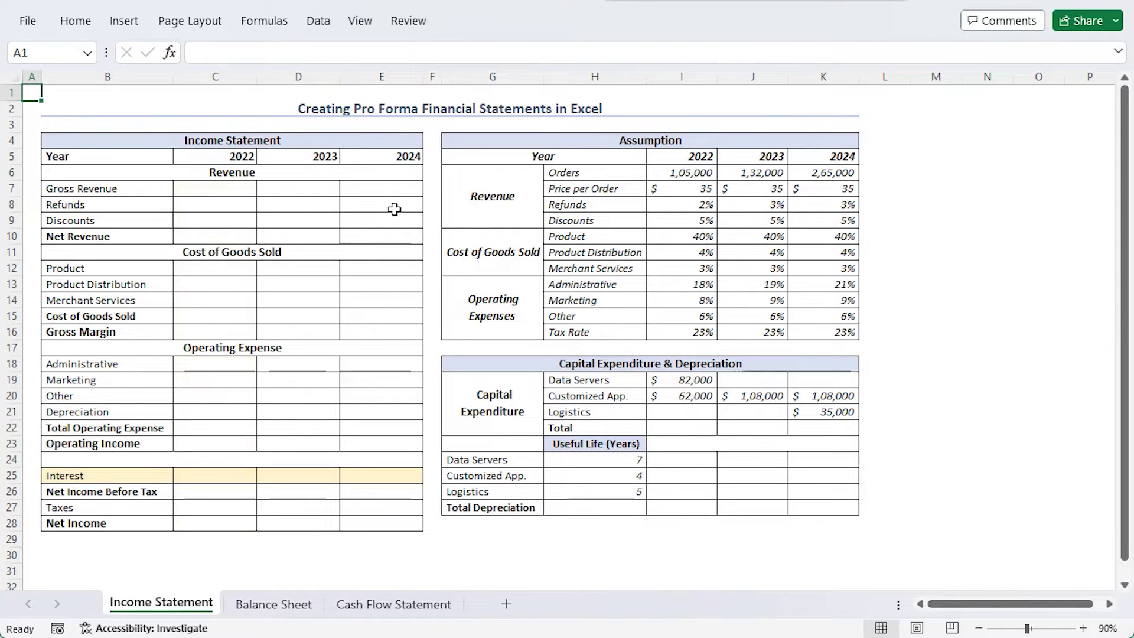
- Calculate 2022 Gross Revenue in C7 as orders times price per order with =I6*I7
left_click(231, 188)
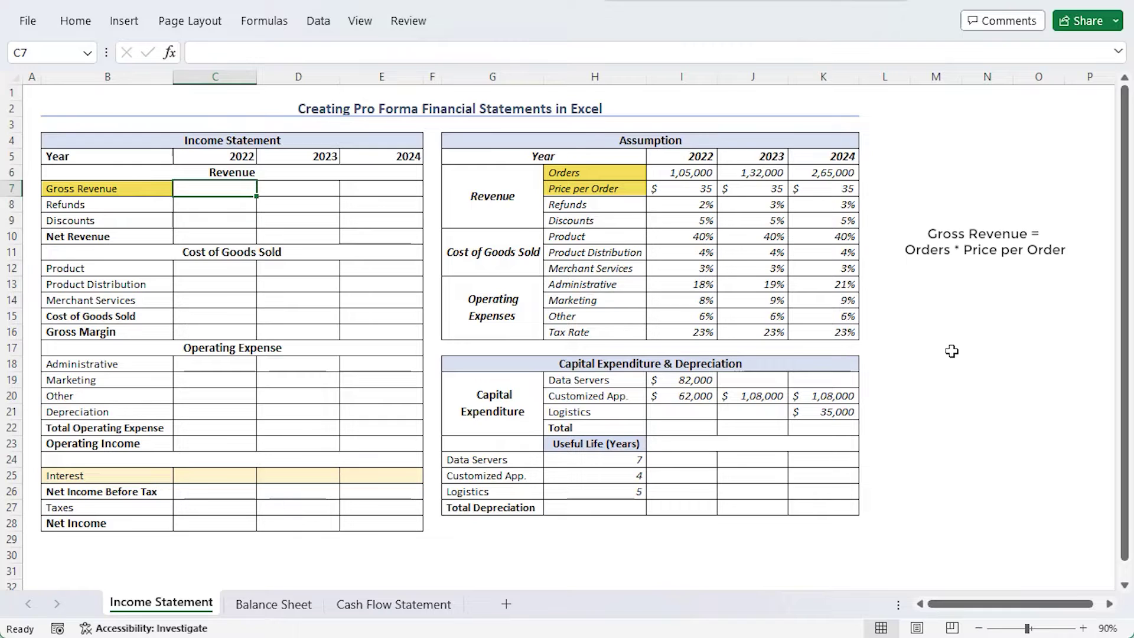
type("=")
left_click(689, 170)
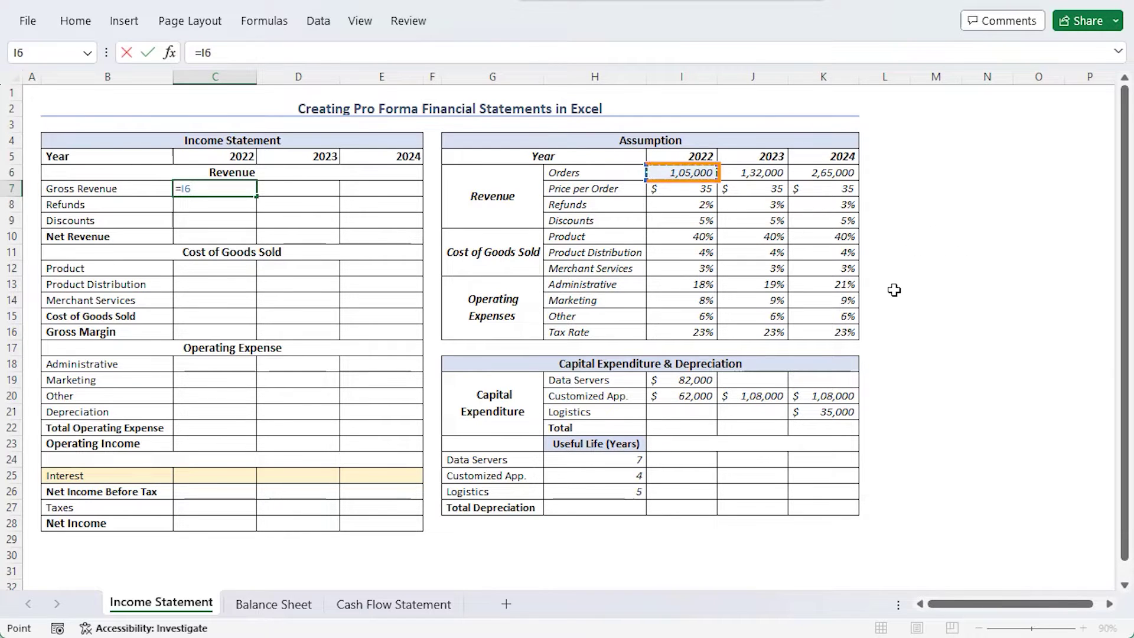
type("*")
left_click(697, 188)
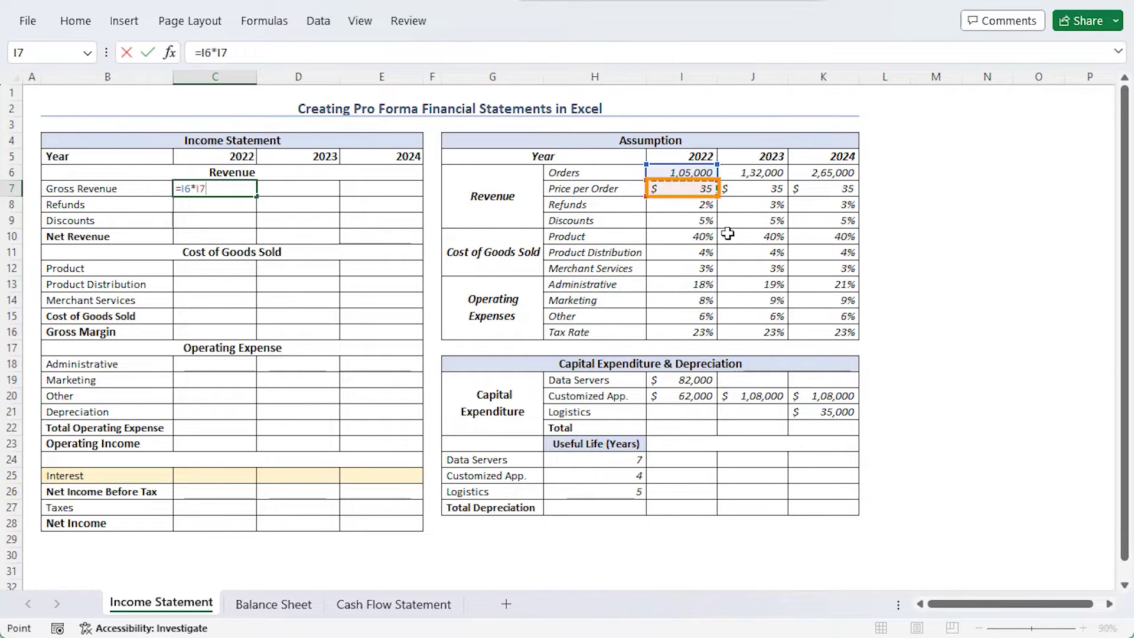
key("Return")
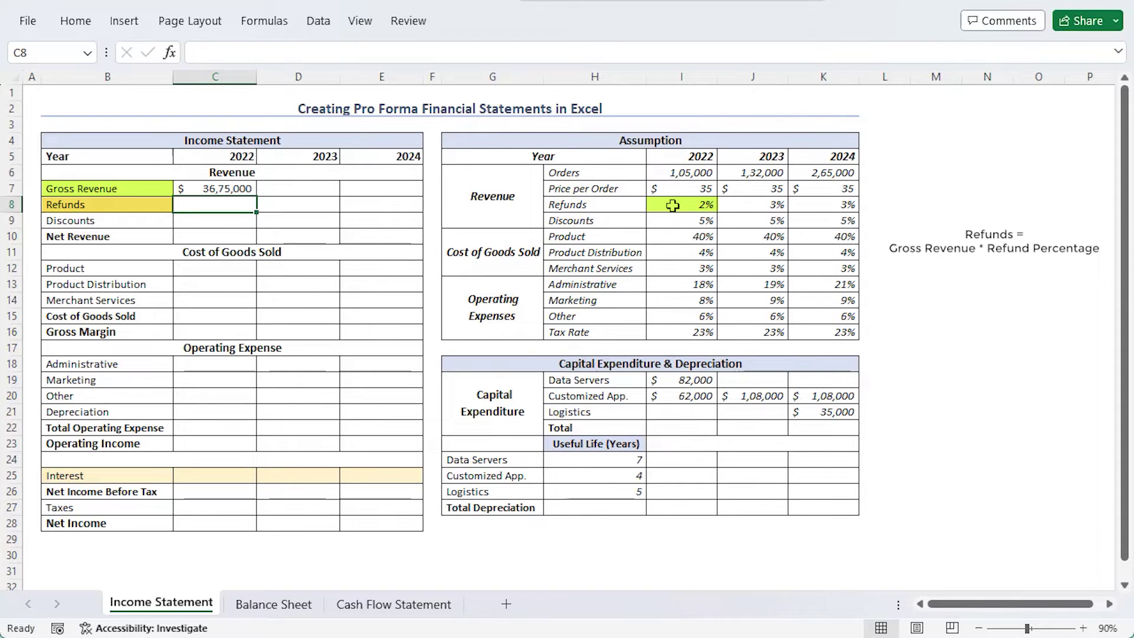
- Calculate 2022 Refunds in C8 as a negative share of gross revenue with =-C$7*I8, locking only the revenue row
type("=")
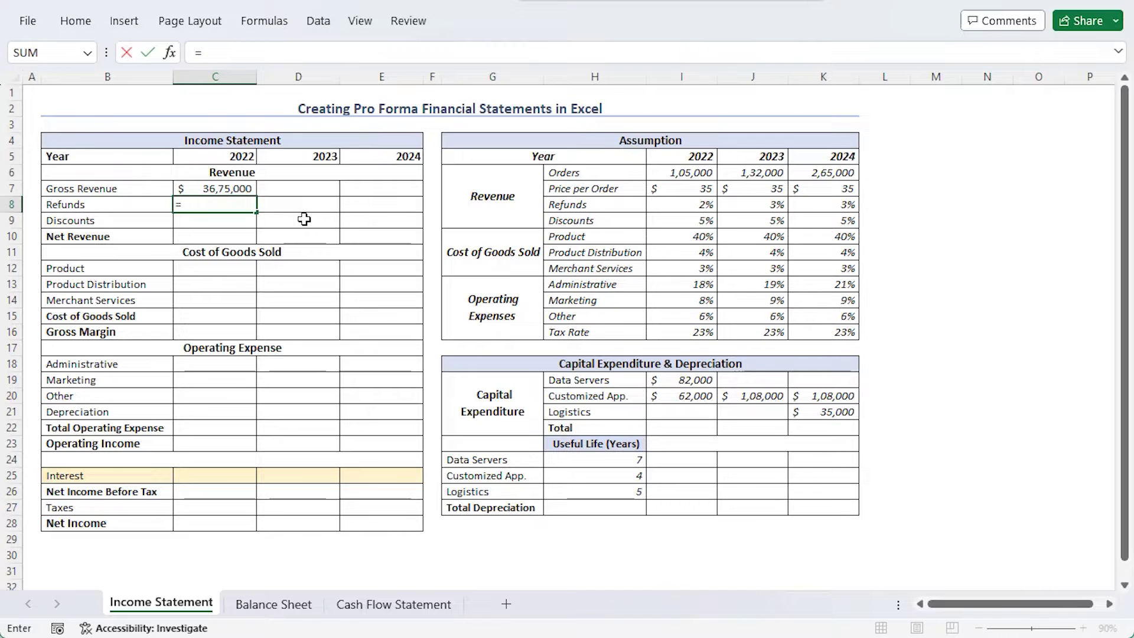
type("-")
left_click(234, 185)
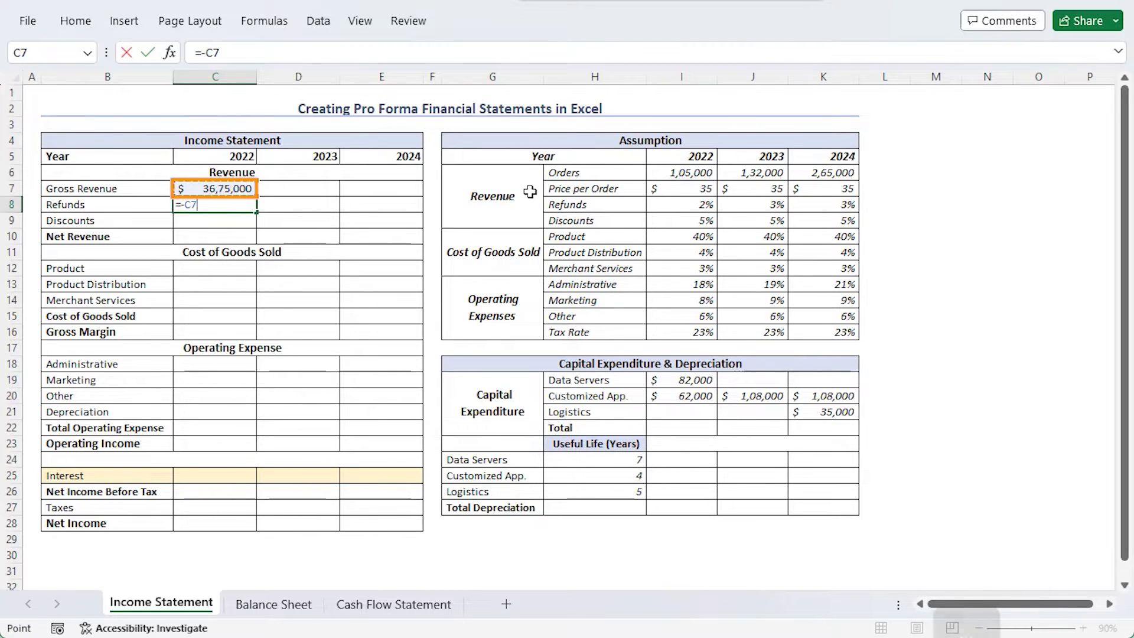
key("F4")
key("F4")
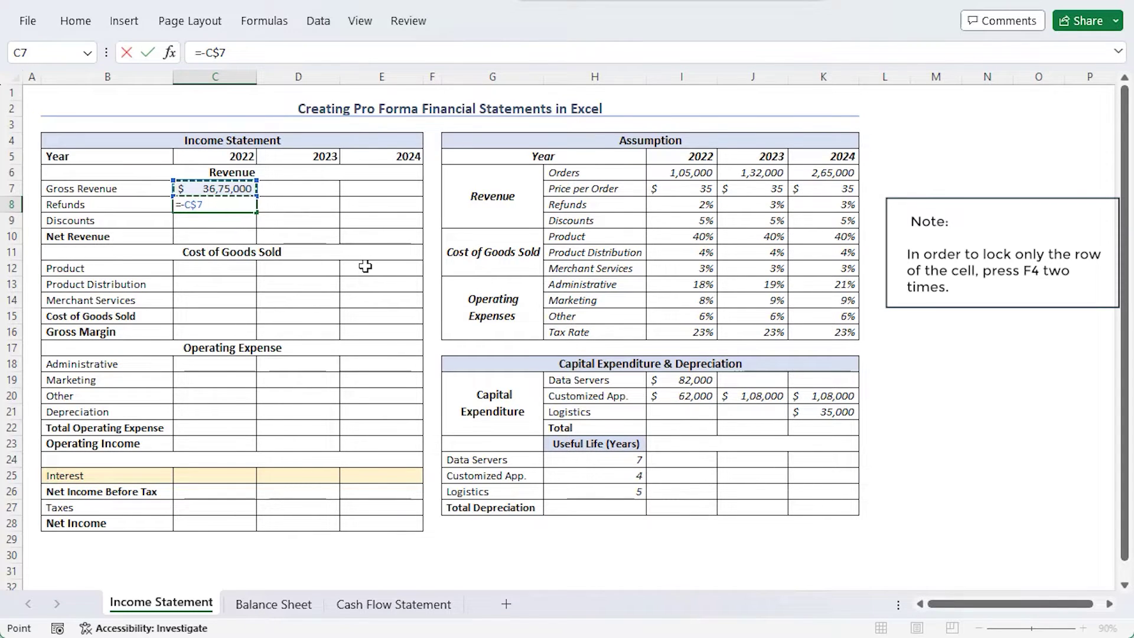
type("*")
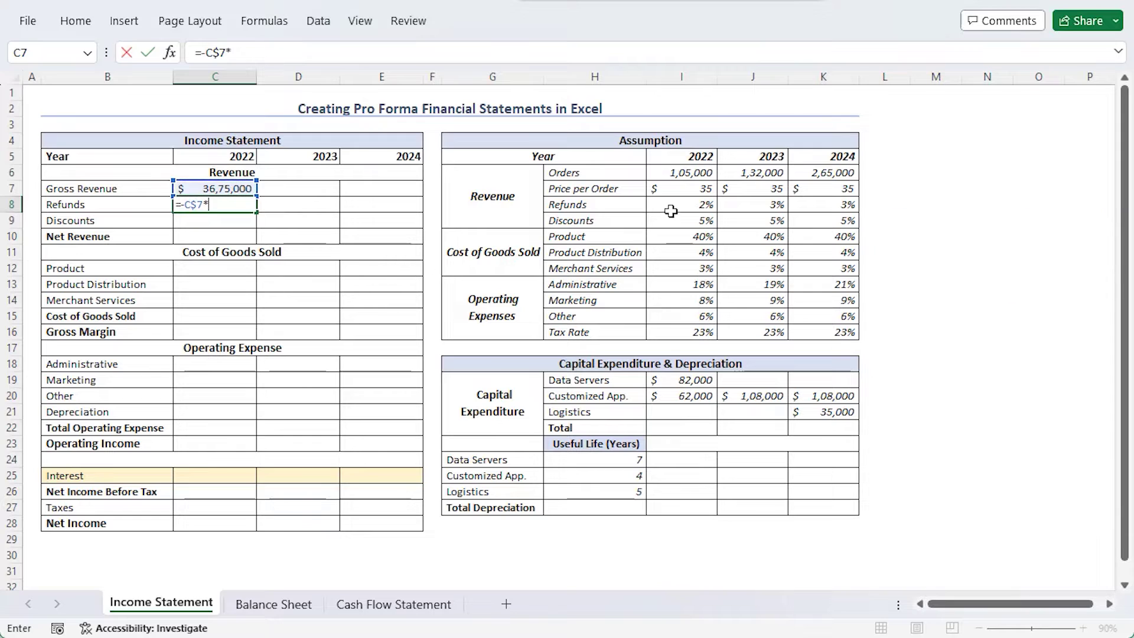
left_click(671, 205)
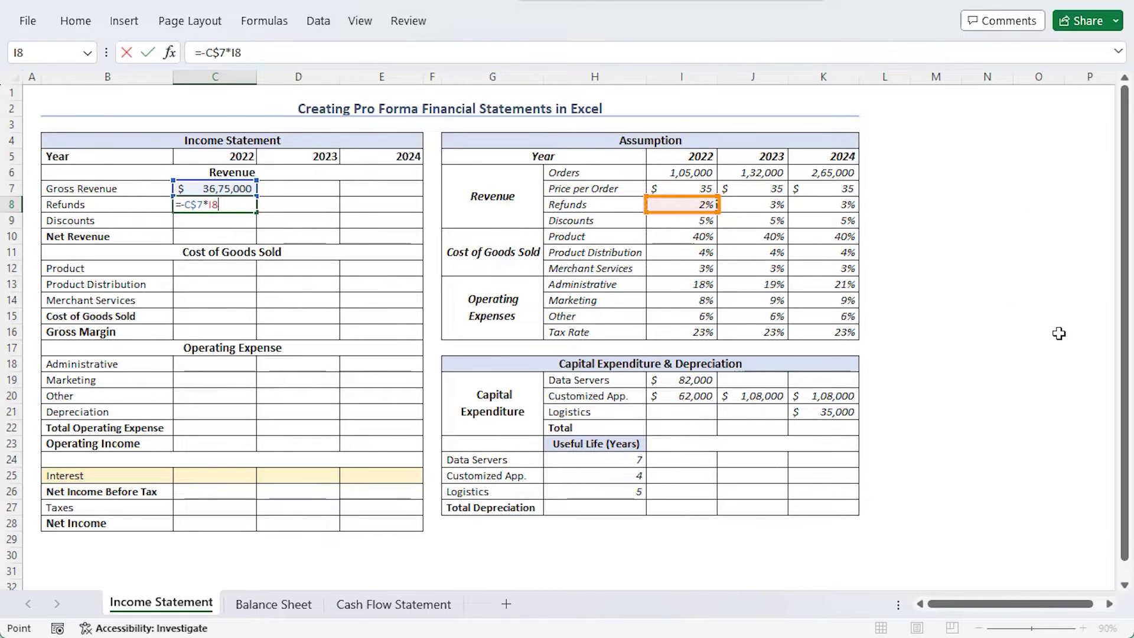
key("Return")
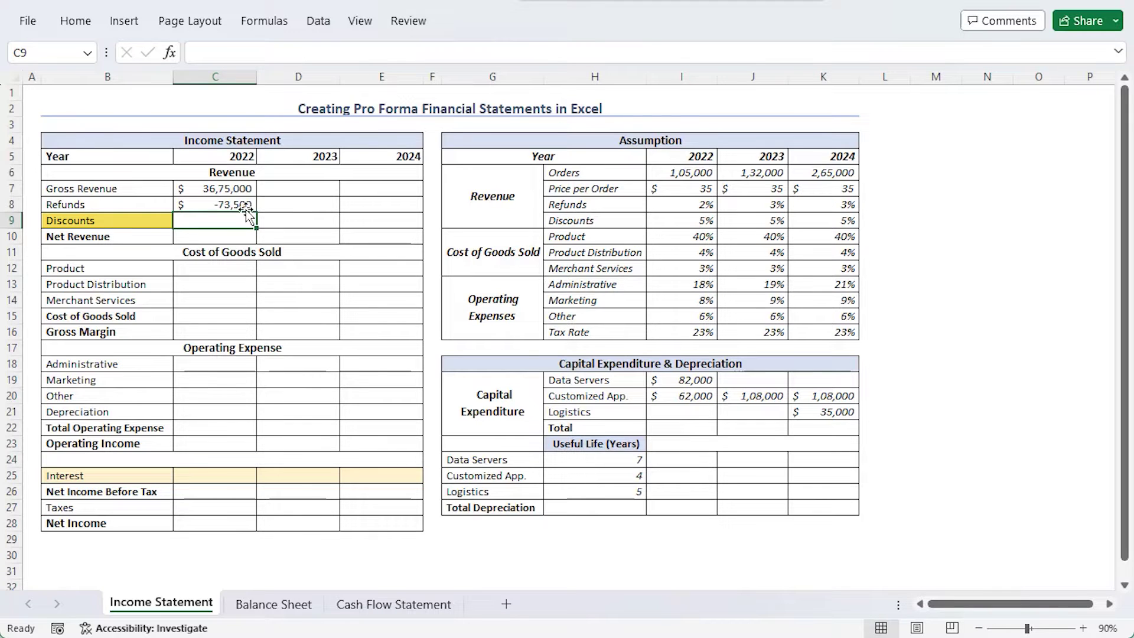
- Copy the Refunds formula down to Discounts in C9 and check the references of the copied formula
key("Up")
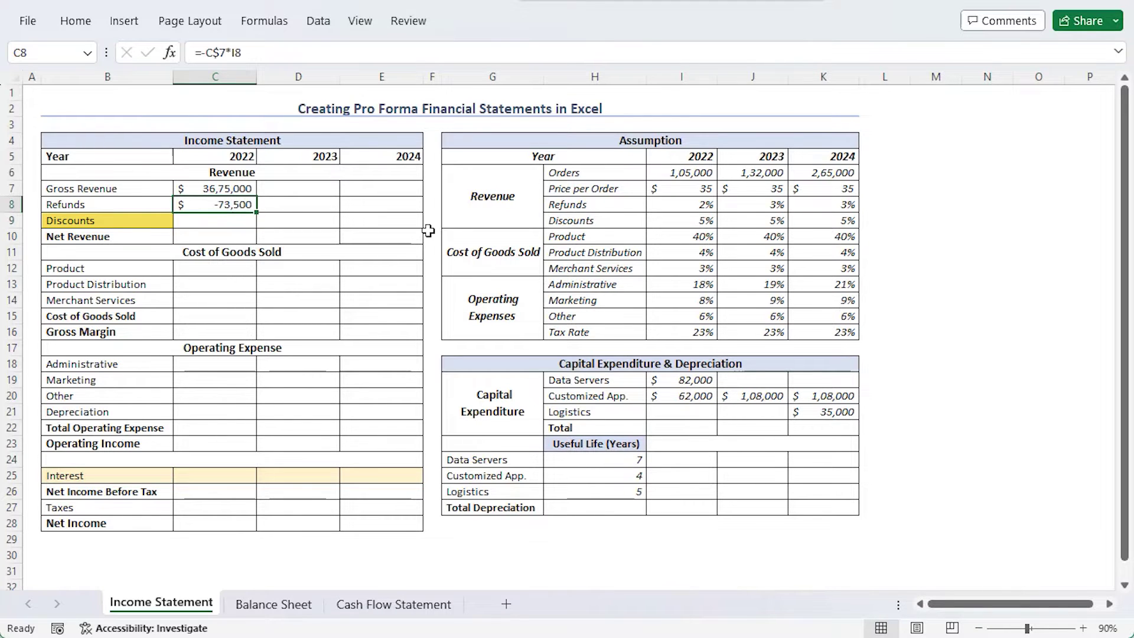
left_click_drag(257, 214, 258, 227)
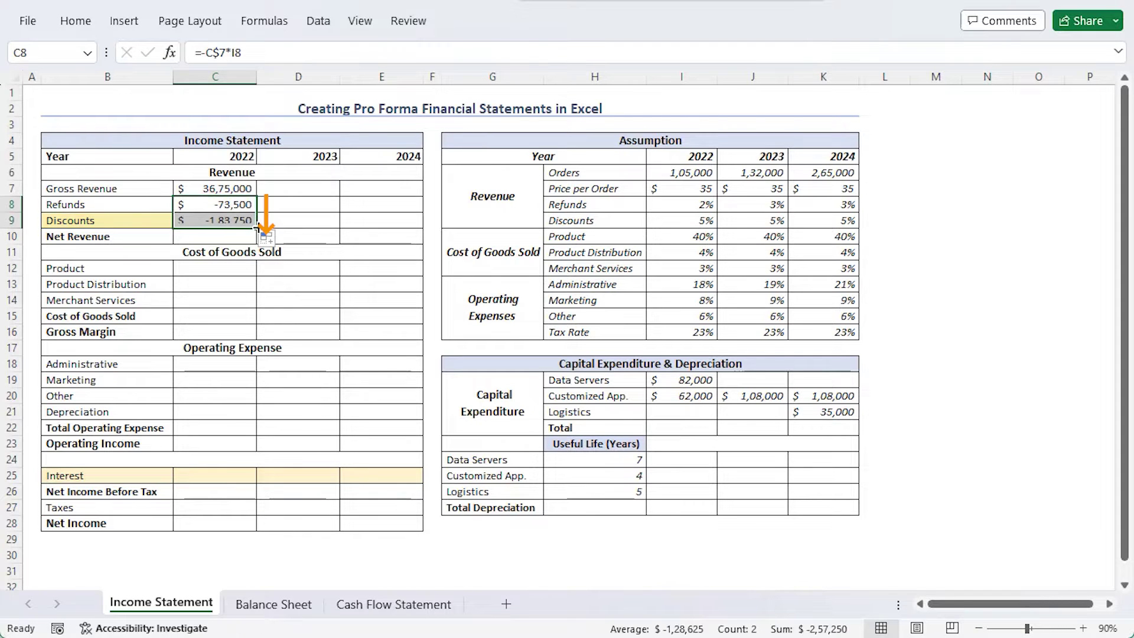
left_click(224, 220)
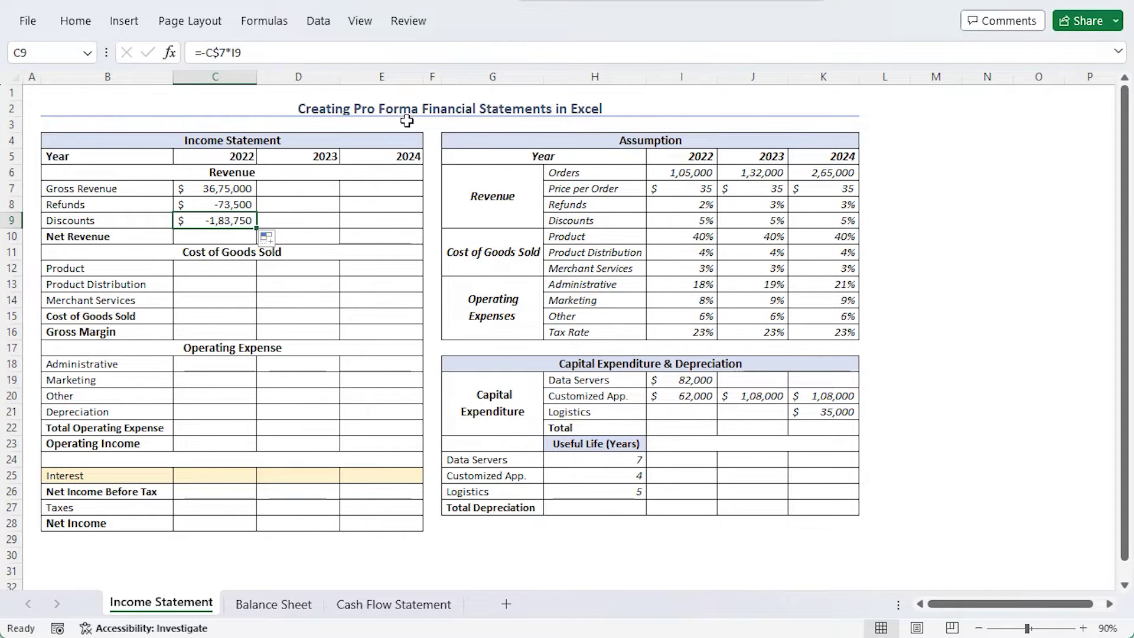
left_click(306, 57)
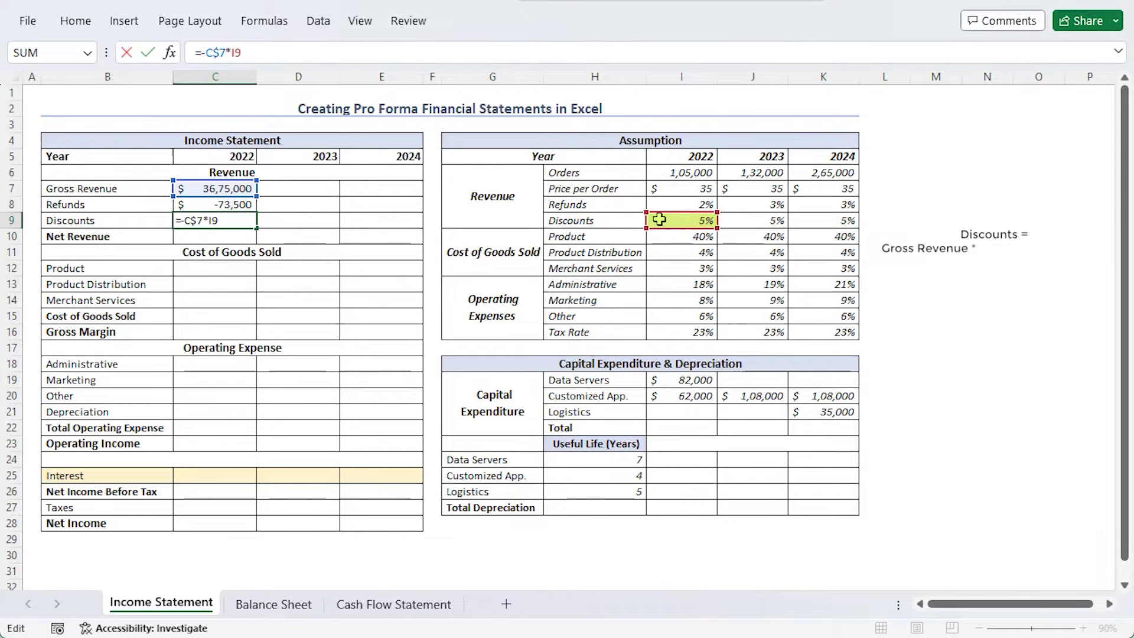
key("Return")
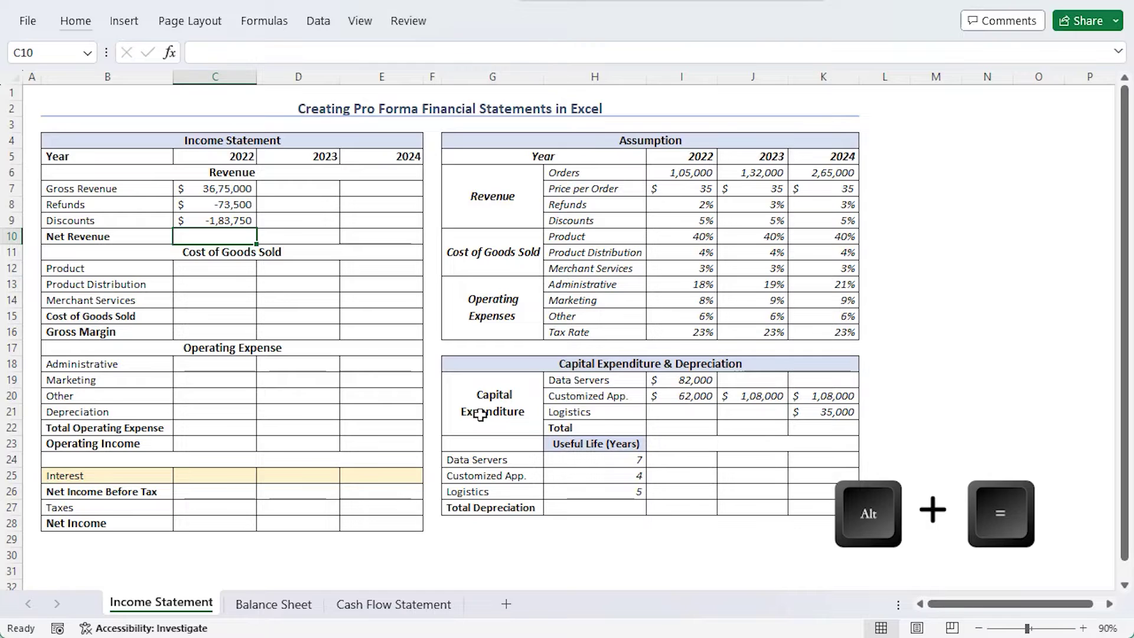
- Total 2022 Net Revenue in C10 with =SUM(C7:C9) and copy the C7:C10 revenue formulas across to 2023 and 2024
key("alt+equal")
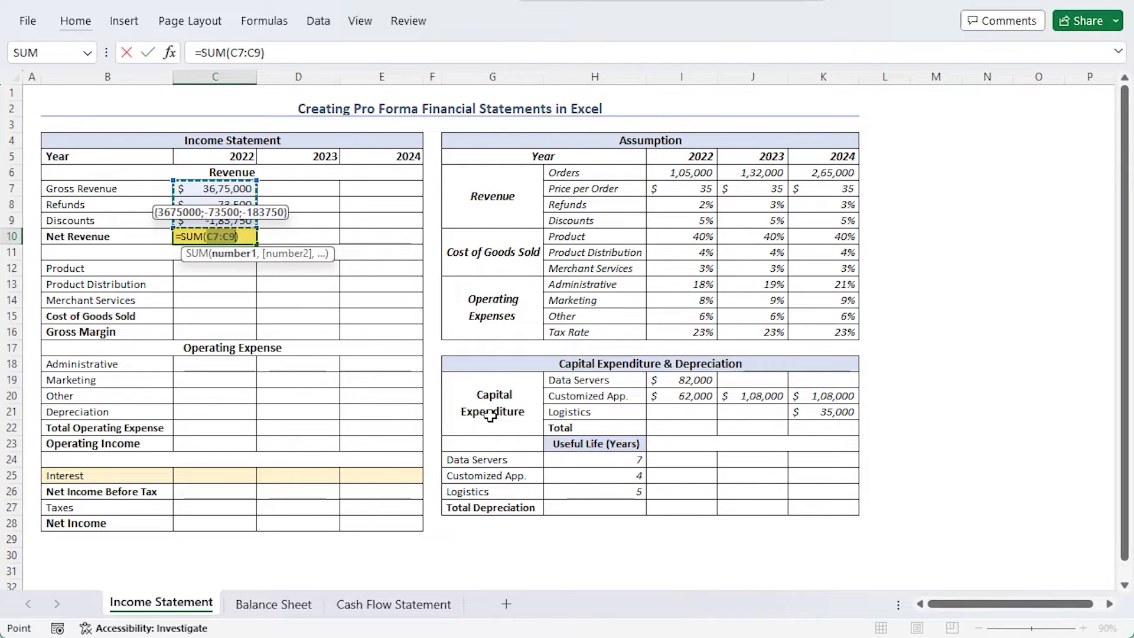
key("Return")
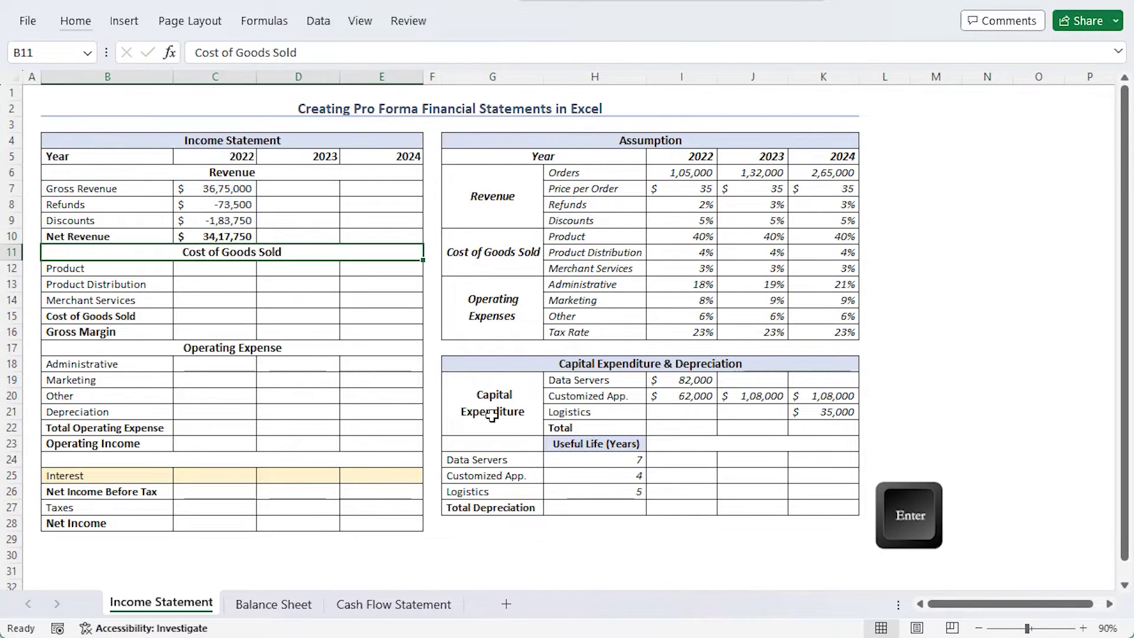
left_click_drag(223, 187, 397, 237)
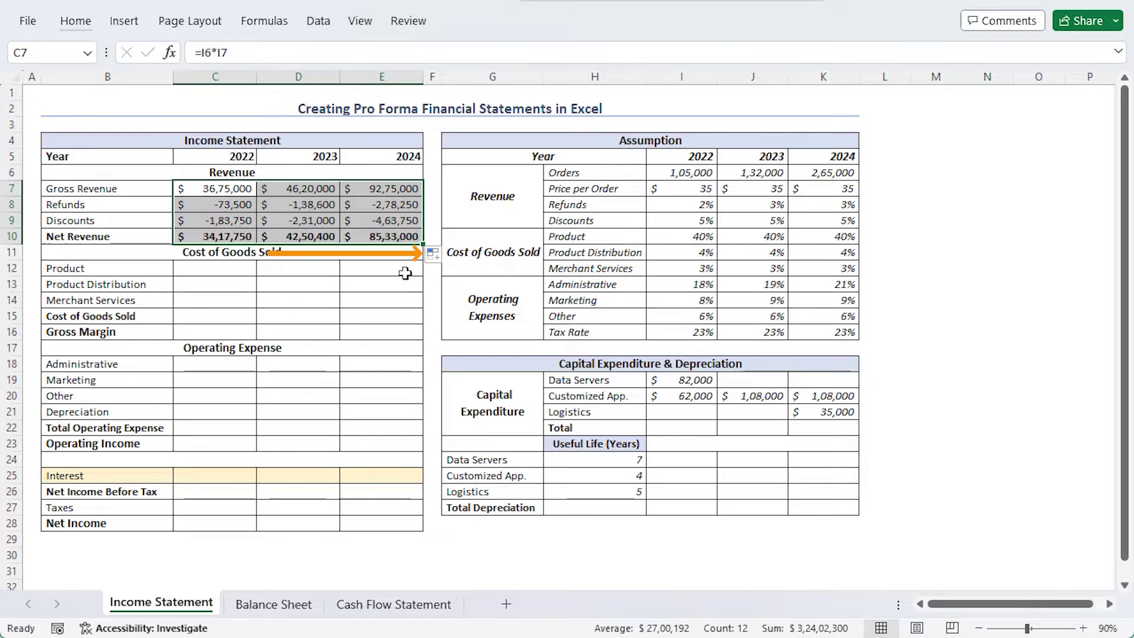
left_click(400, 327)
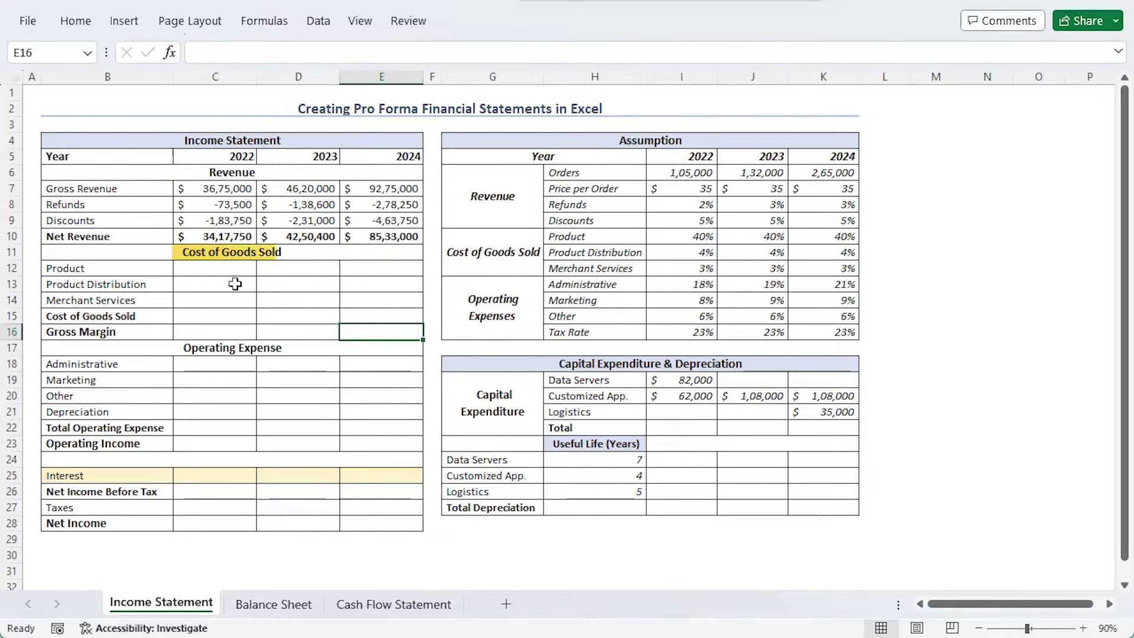
- Calculate the 2022 Product cost in C12 from net revenue and the product percentage with =C$10*I10
left_click(210, 266)
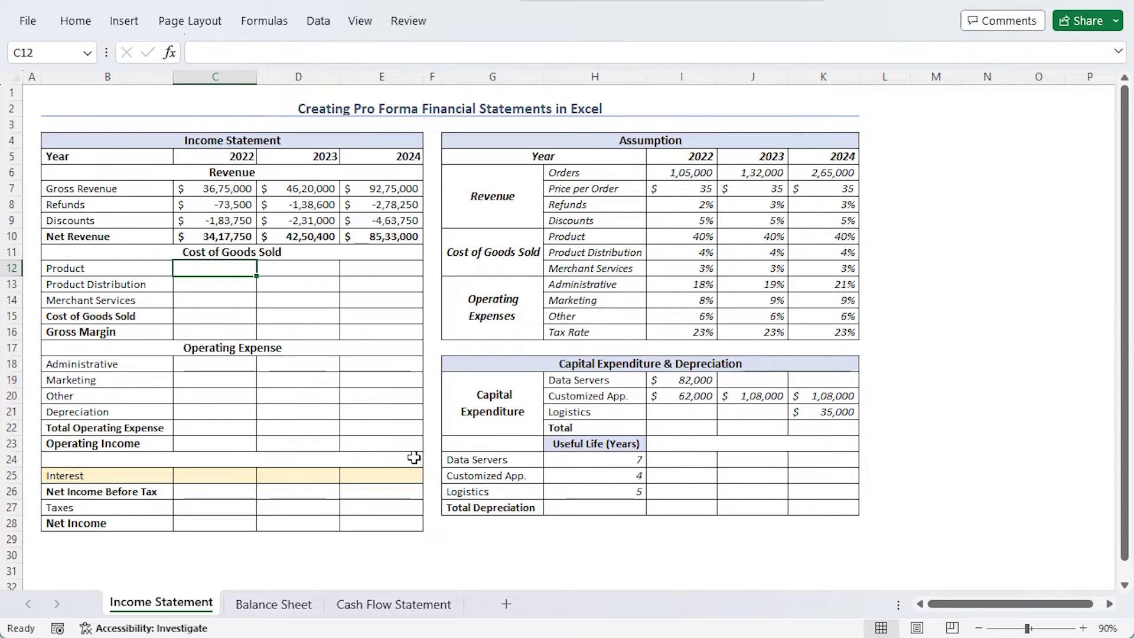
type("=")
left_click(217, 235)
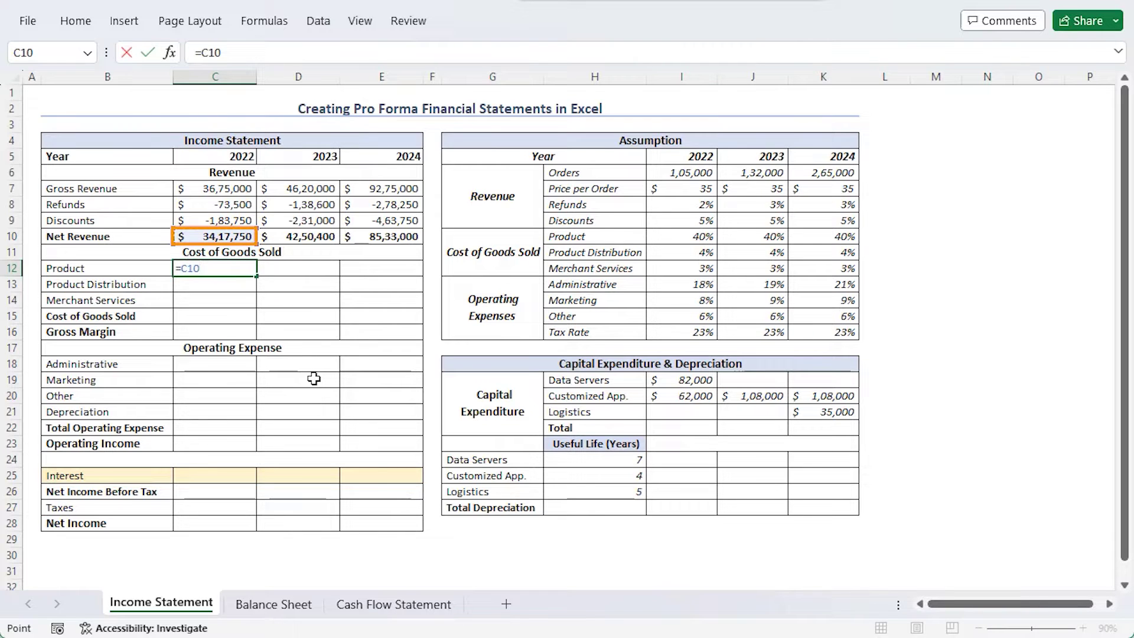
key("F4")
key("F4")
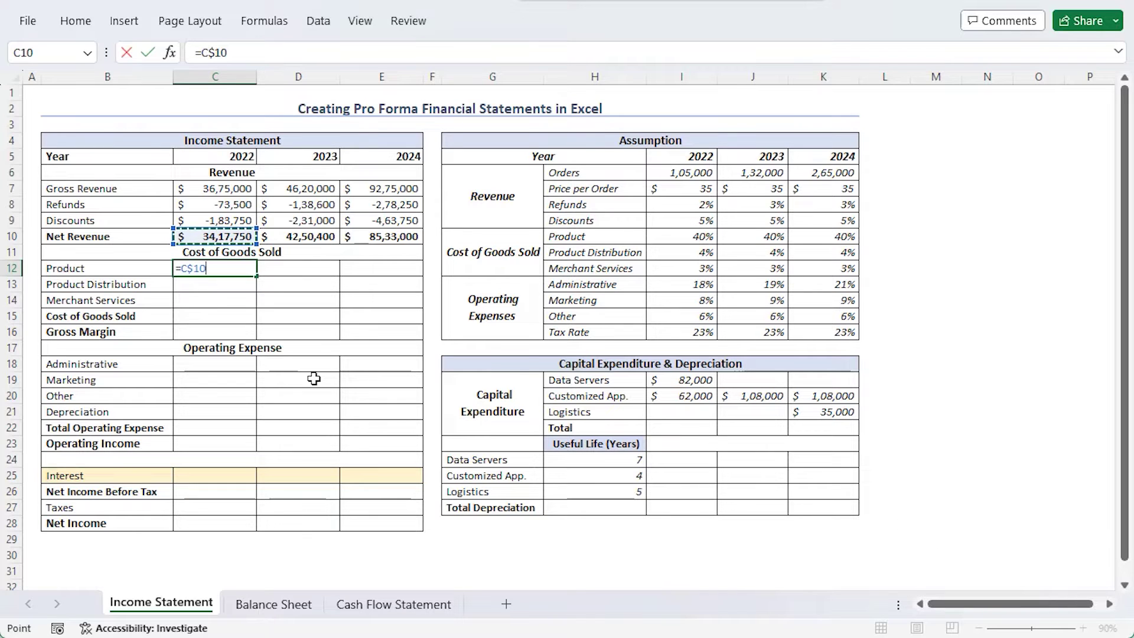
type("*")
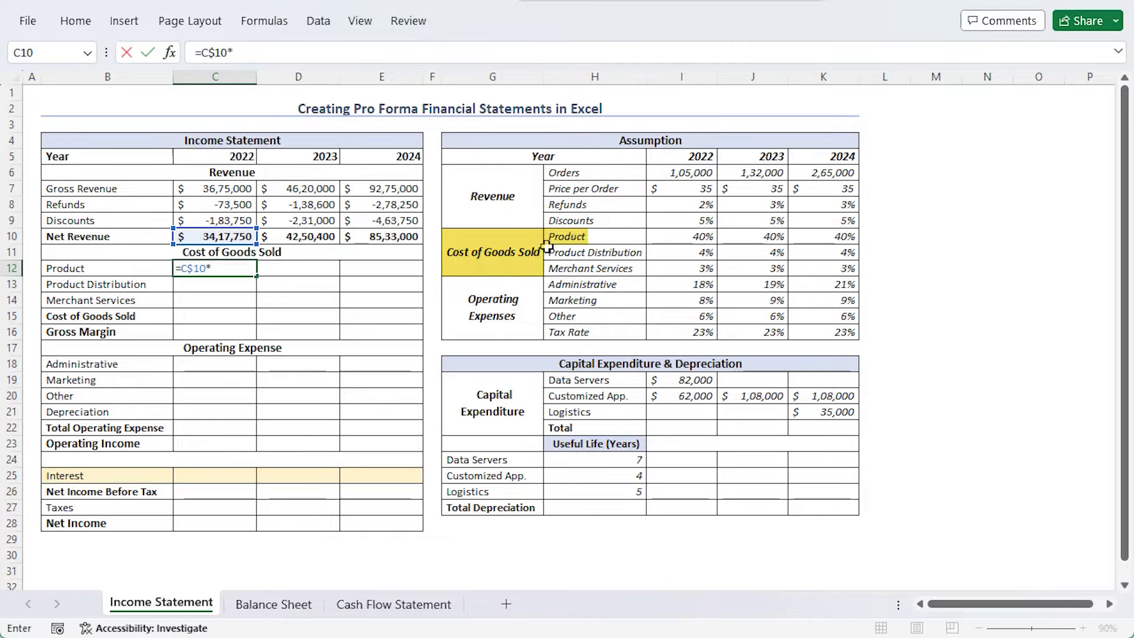
left_click(683, 235)
key("Return")
- Copy the Product cost formula down through Merchant Services and sum the three cost lines as 2022 Cost of Goods Sold in C15
left_click(233, 270)
left_click_drag(255, 275, 255, 308)
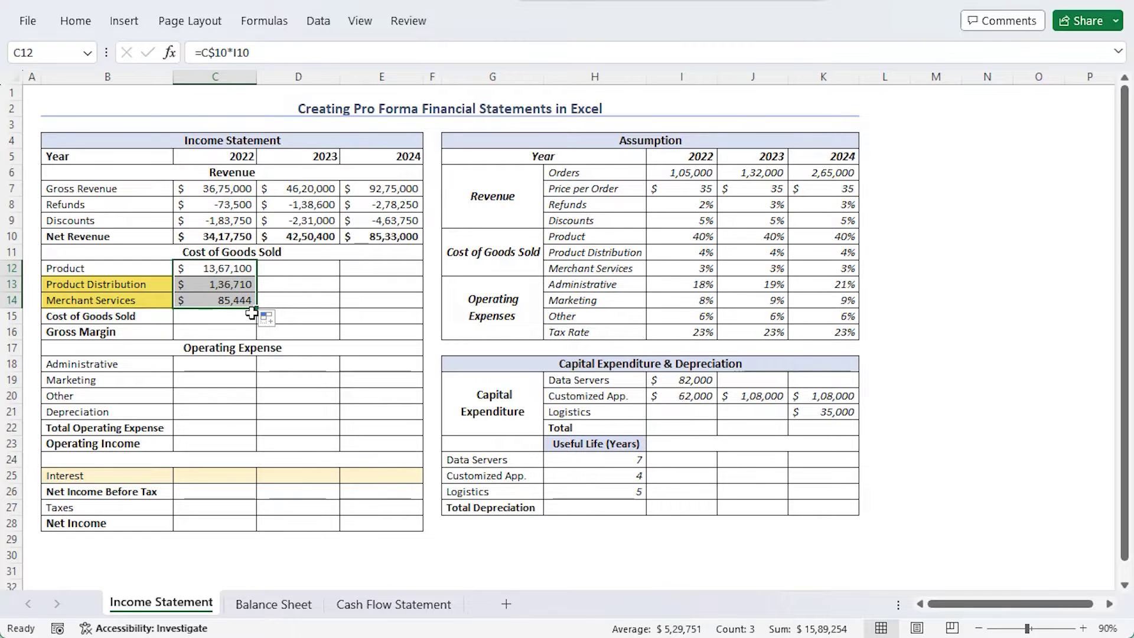
left_click(227, 316)
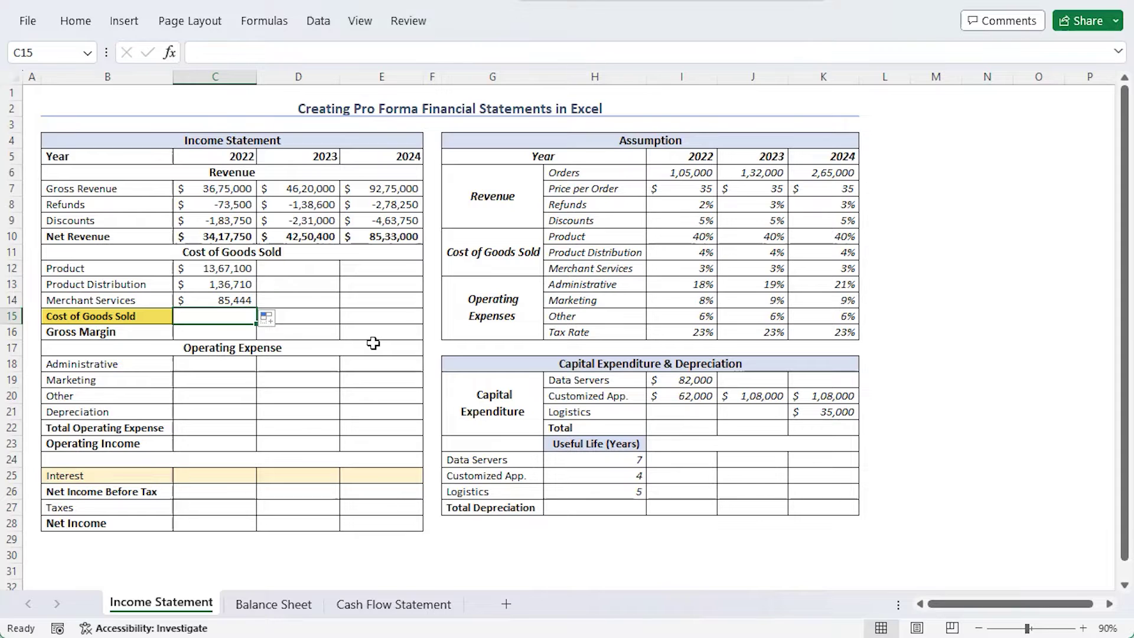
key("alt+equal")
key("Return")
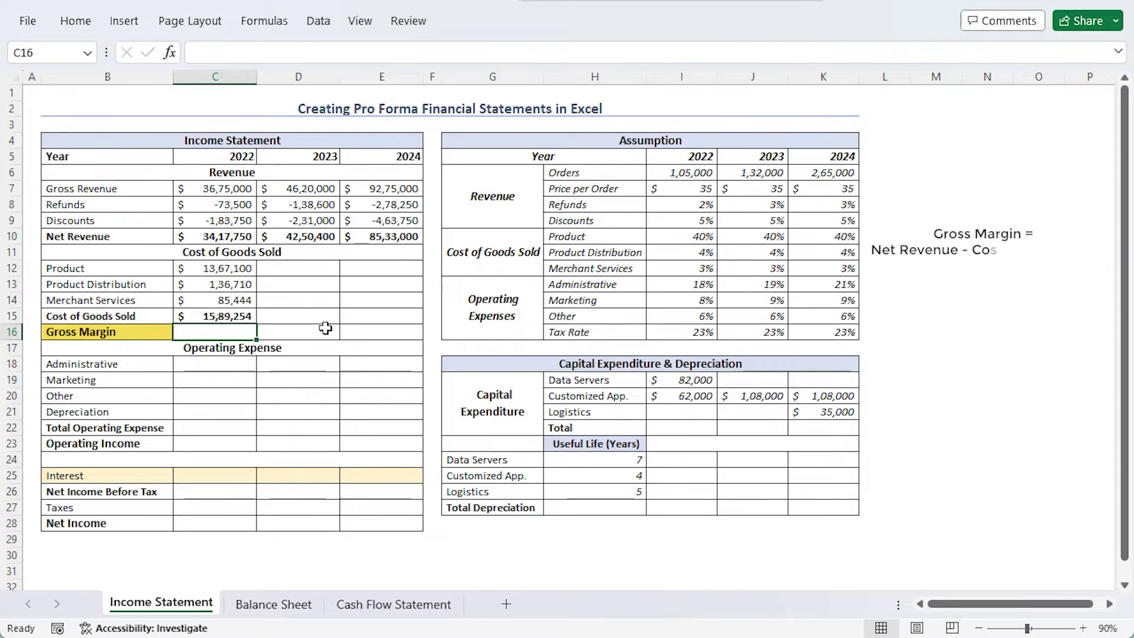
- Calculate the 2022 Gross Margin in C16 with =C10-C15 and copy the C12:C16 formulas across to 2023 and 2024
type("=")
key("Up")
key("Up")
key("Up")
key("Up")
key("Up")
key("Up")
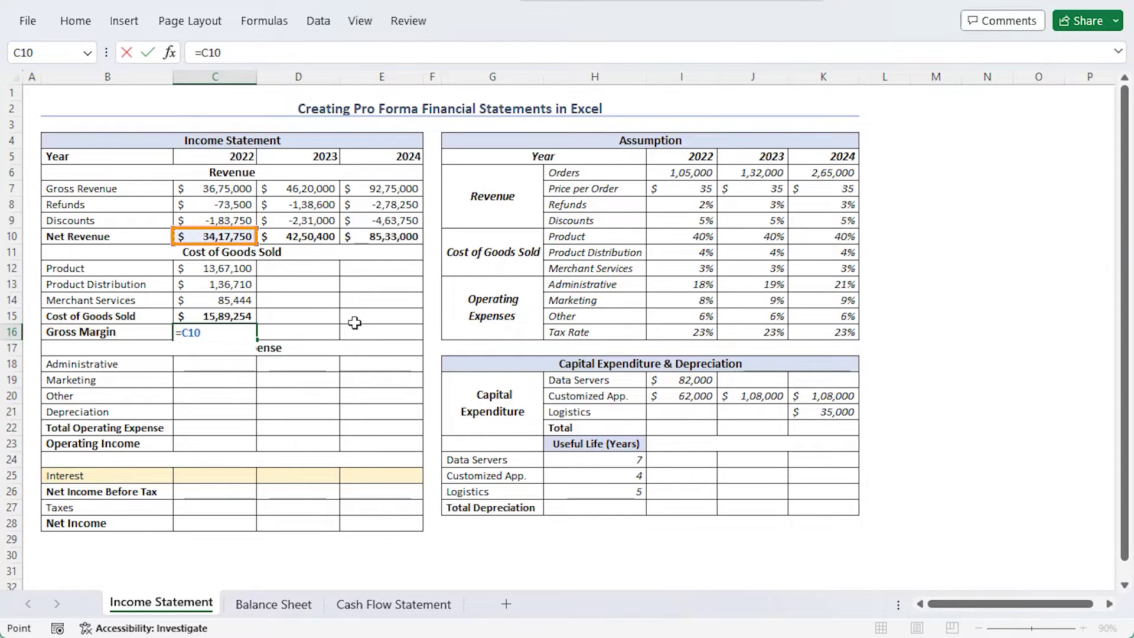
type("-")
left_click(238, 313)
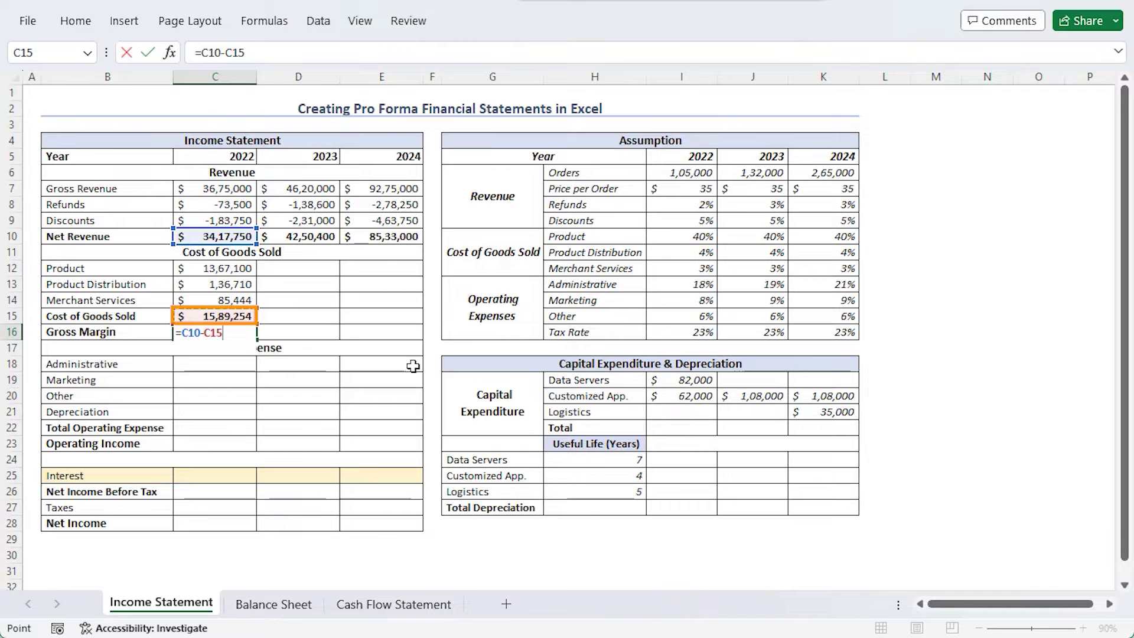
key("Return")
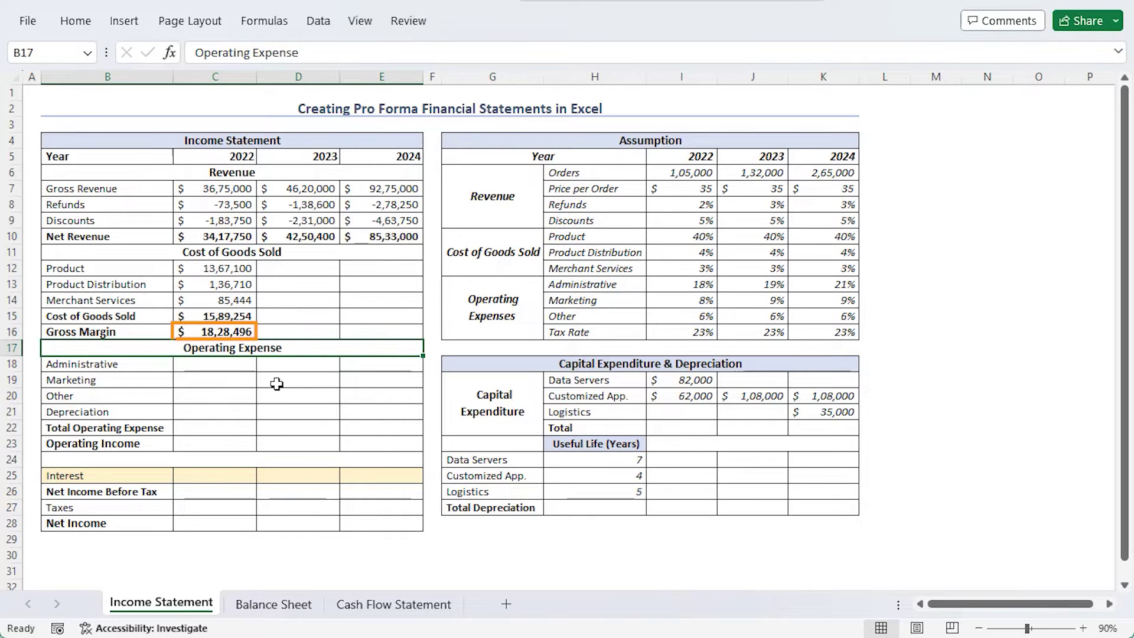
left_click_drag(215, 269, 398, 327)
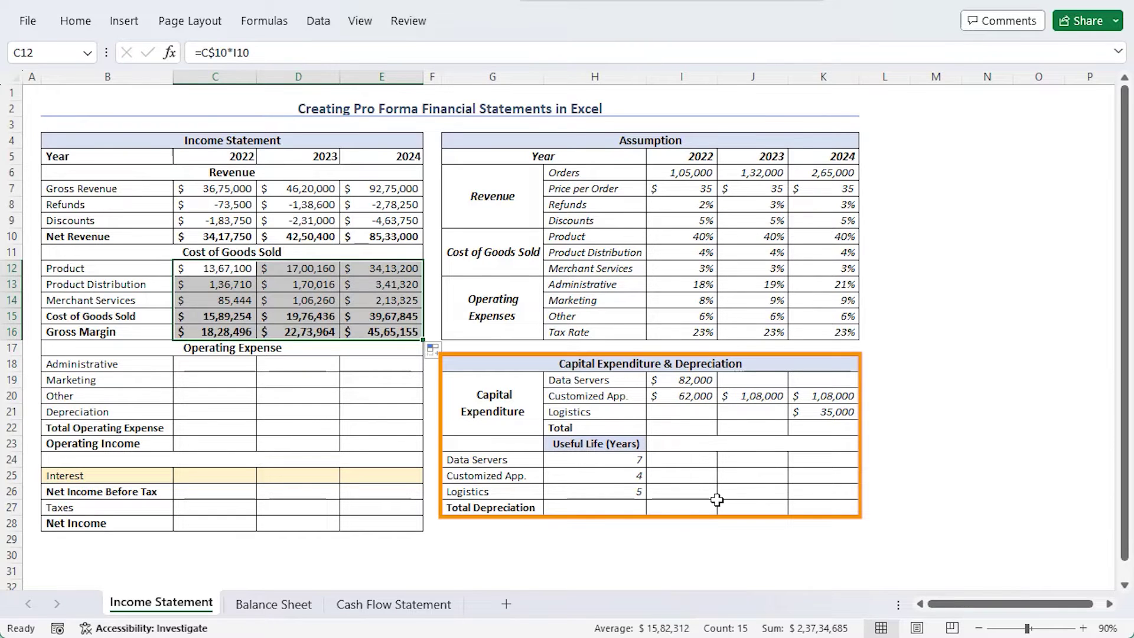
- Total the 2022 capital expenditure in I22 with =SUM(I19:I21) and copy the formula across to 2023 and 2024
left_click(679, 426)
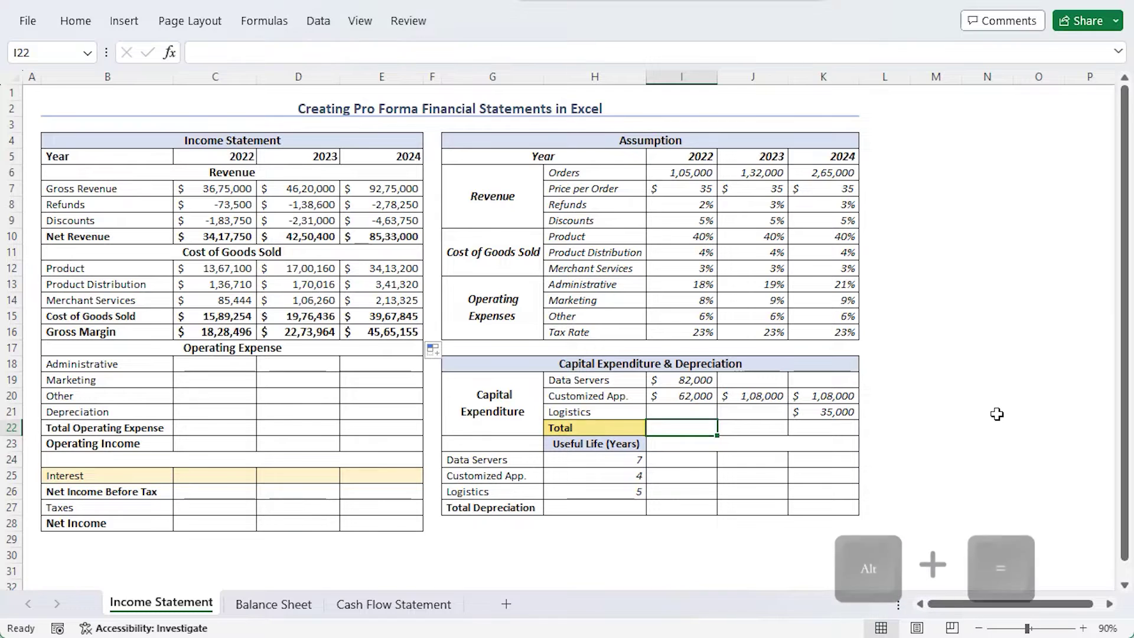
key("alt+equal")
key("Return")
left_click(691, 420)
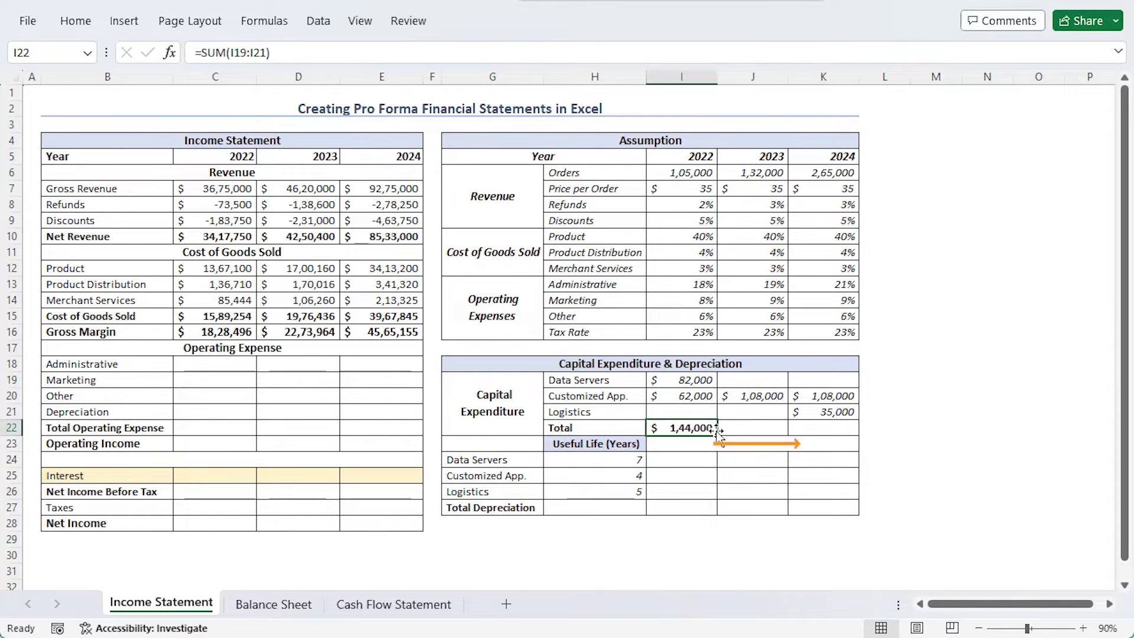
left_click_drag(716, 436, 851, 431)
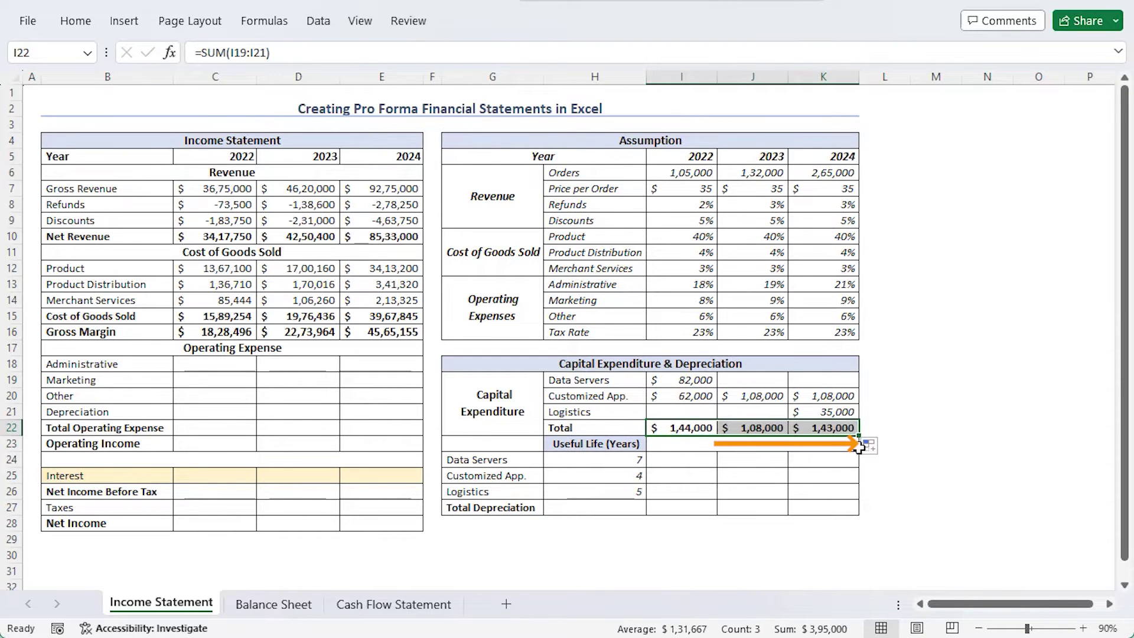
left_click(753, 489)
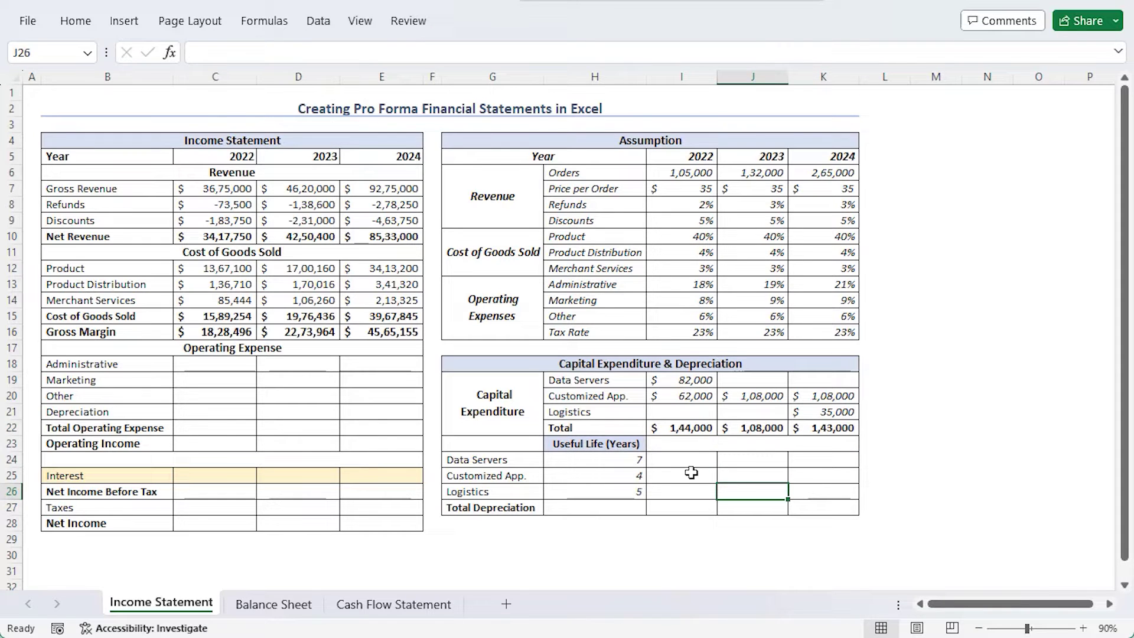
- Fill the Data Servers depreciation cells I24:J24 with capital expenditure divided by the column-locked useful life, using =I19/$H24
left_click(676, 459)
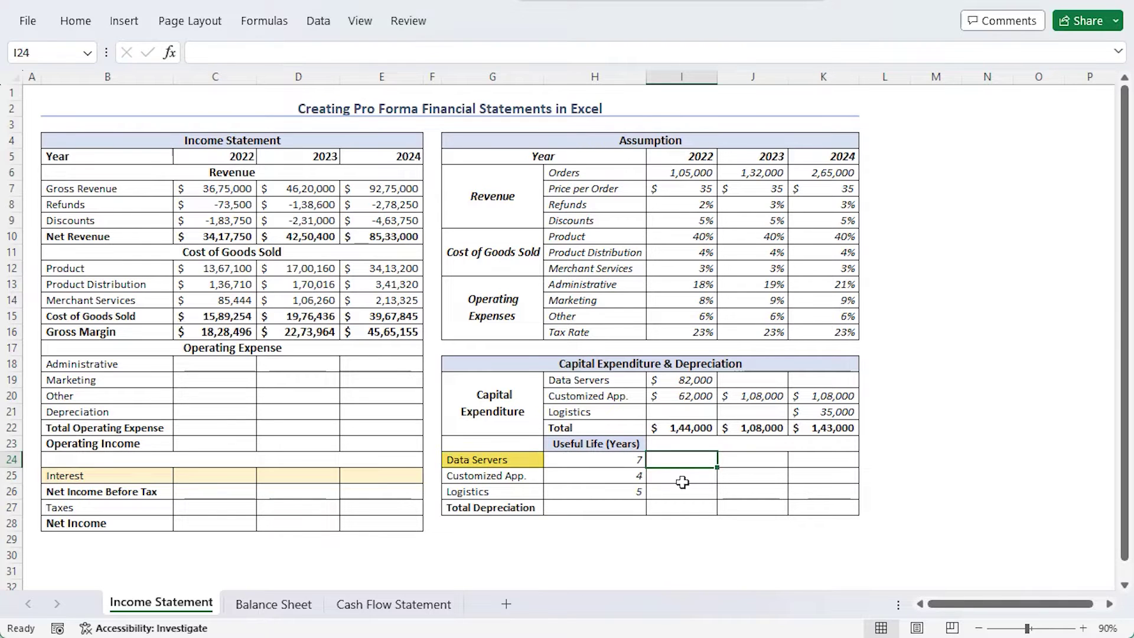
left_click_drag(684, 457, 751, 459)
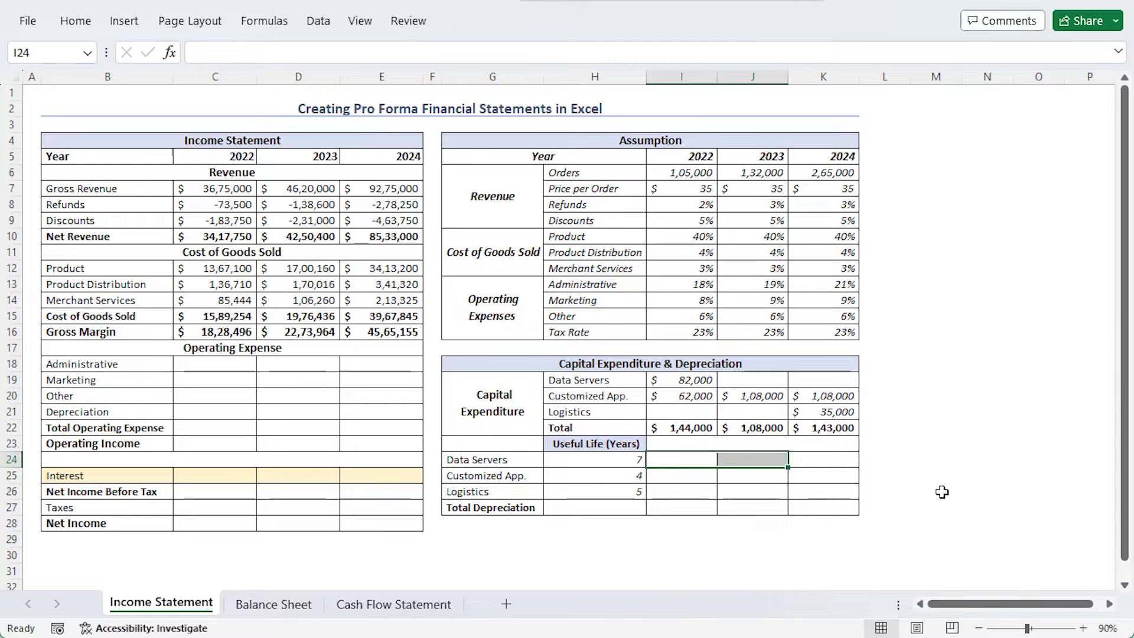
type("=")
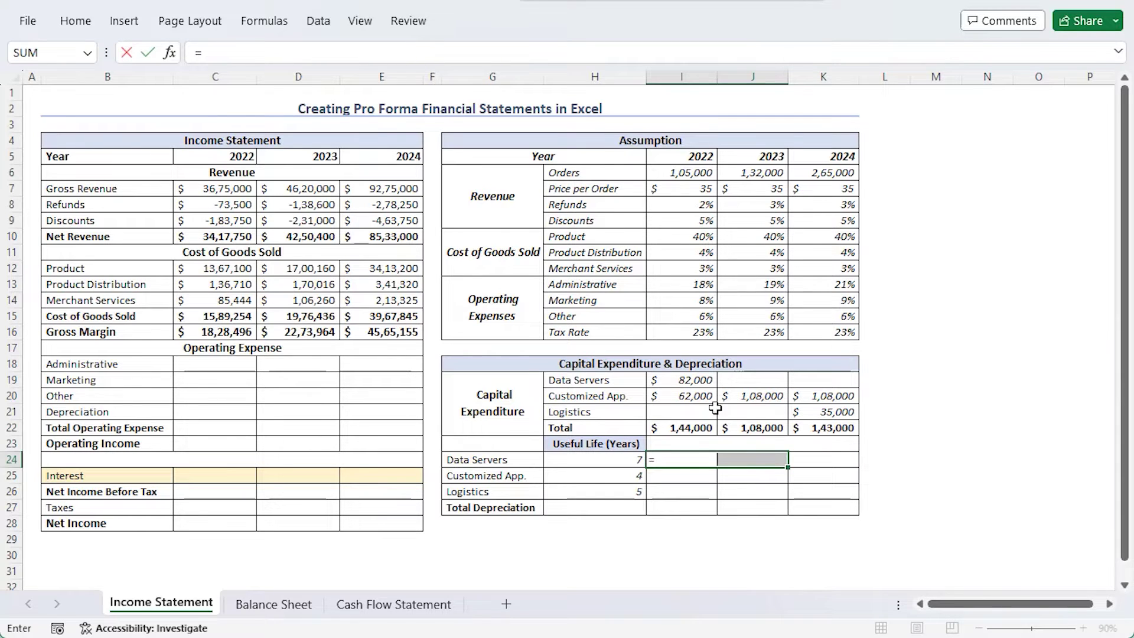
left_click(679, 381)
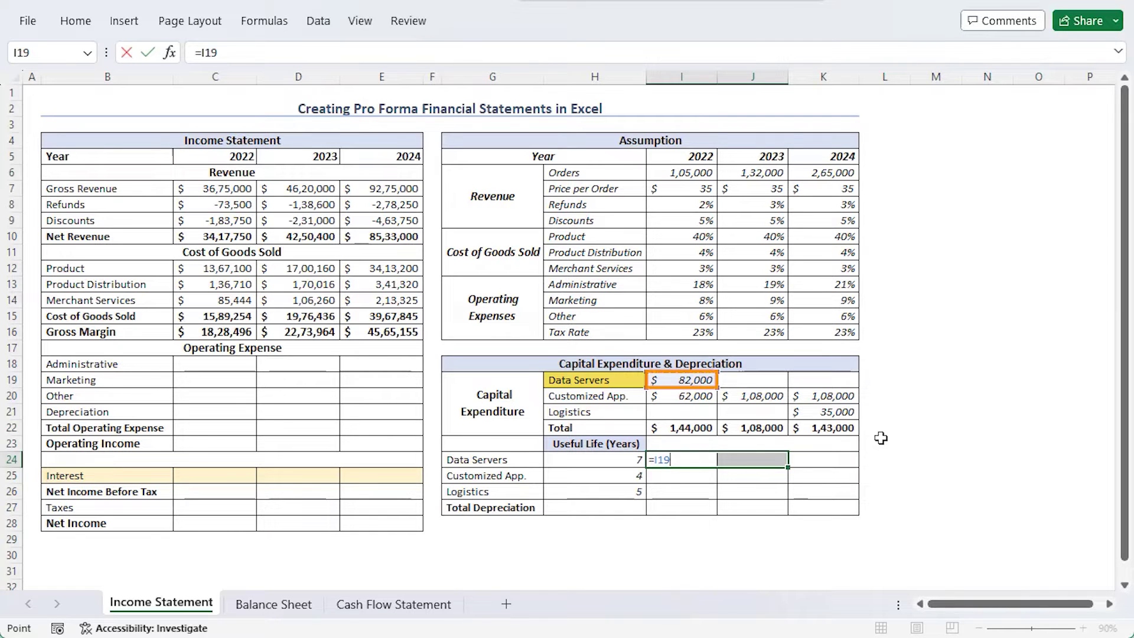
type("/")
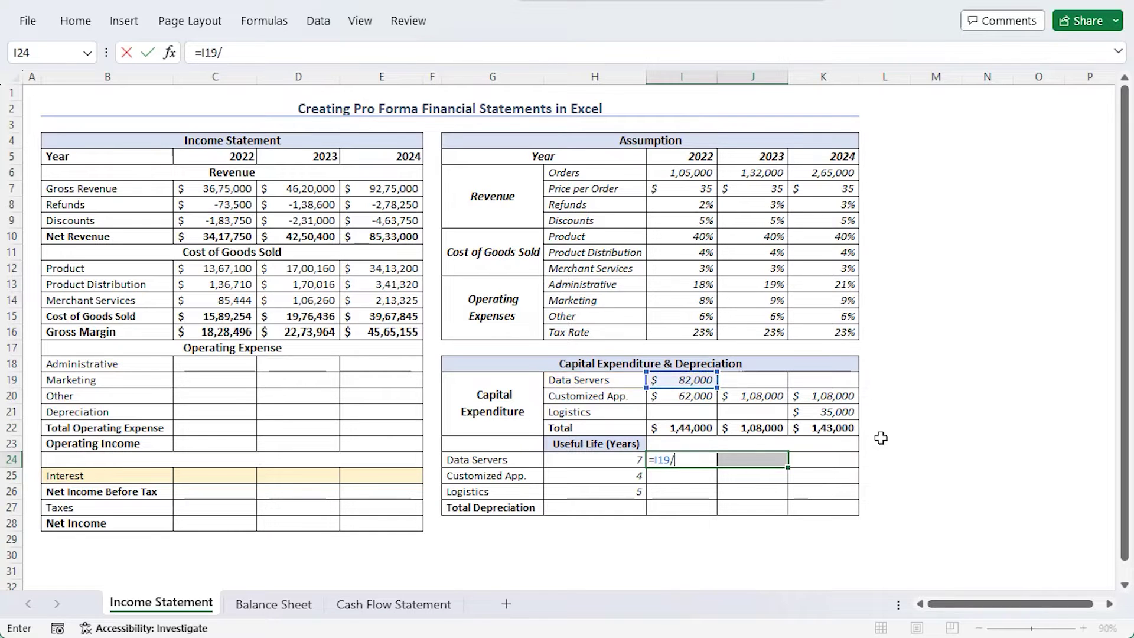
left_click(575, 460)
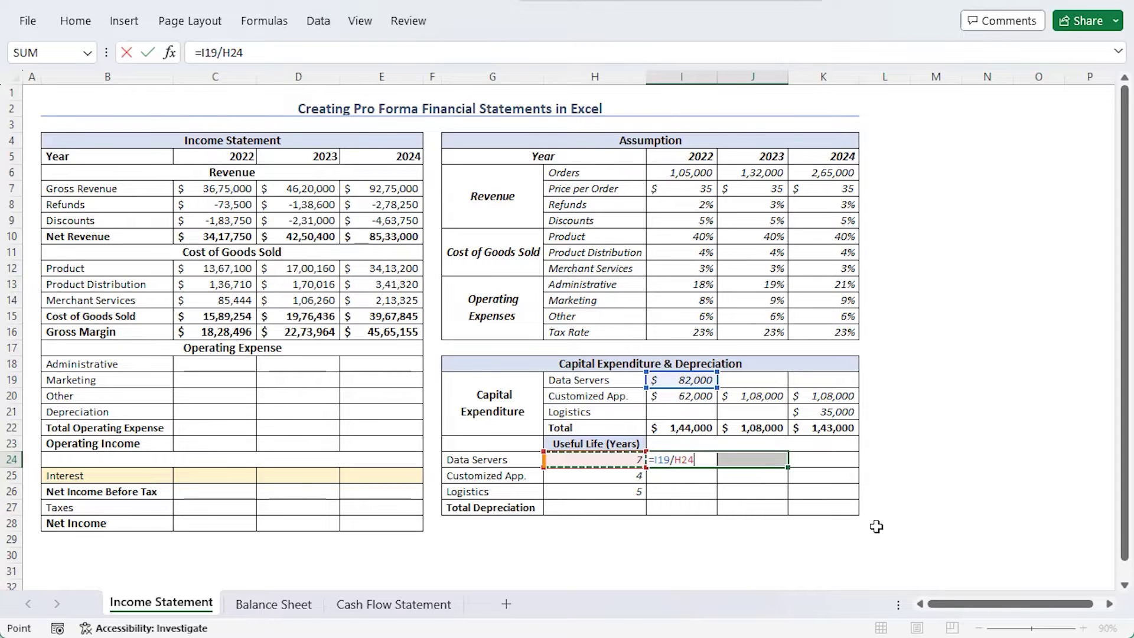
key("F4")
key("F4")
key("F4")
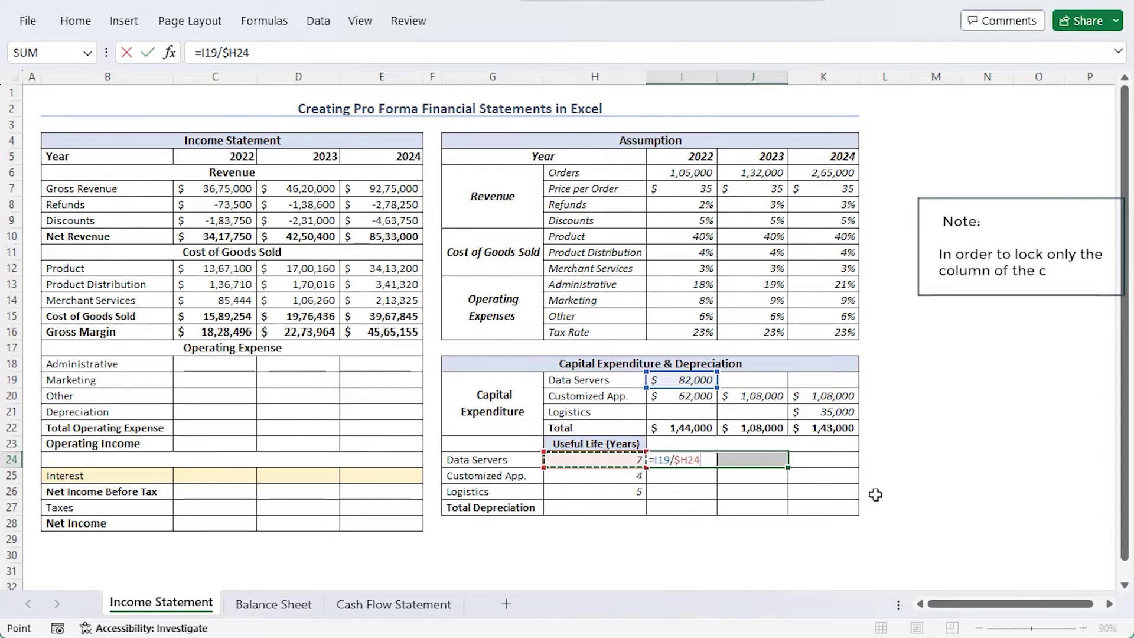
key("ctrl+Return")
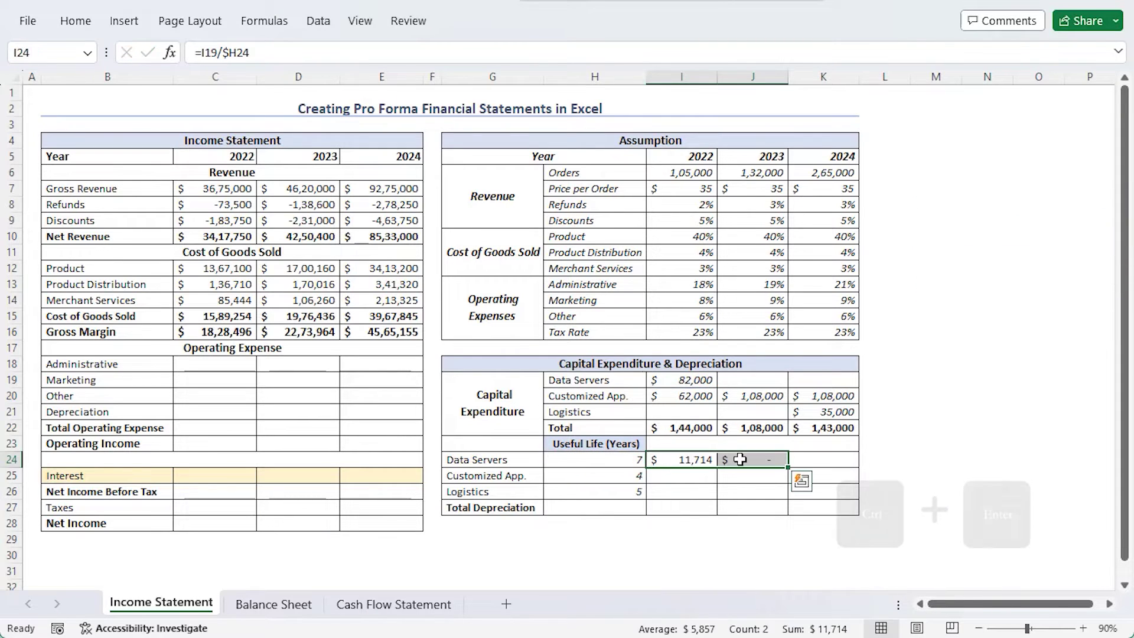
- Add the previous year's depreciation to the 2023 Data Servers formula in J24, making it =J19/$H24+I24
left_click(740, 459)
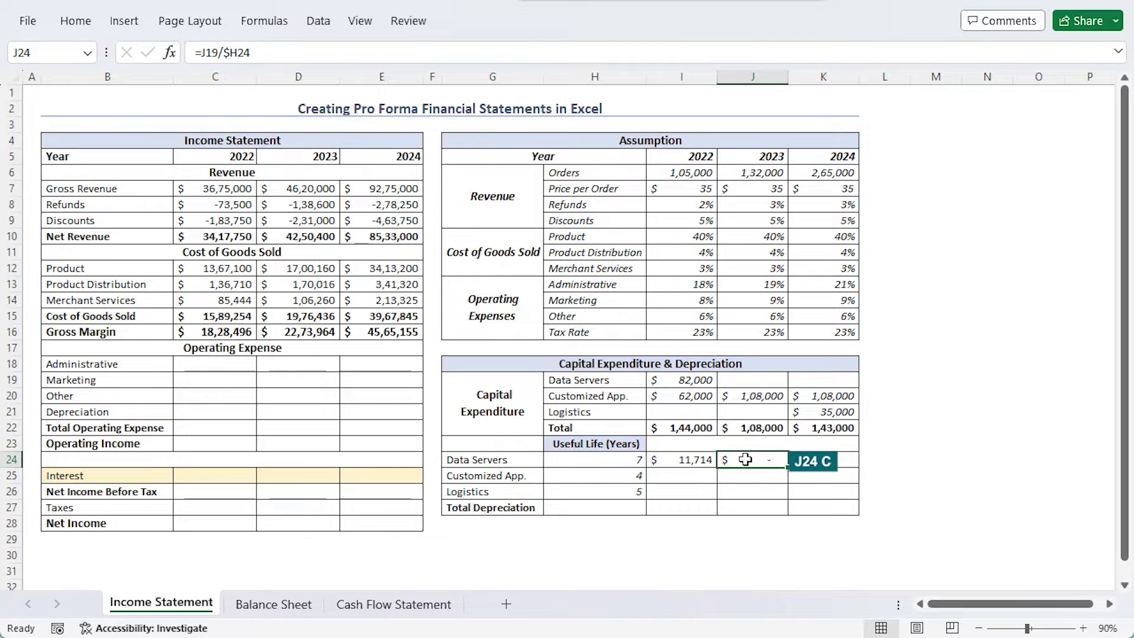
double_click(745, 458)
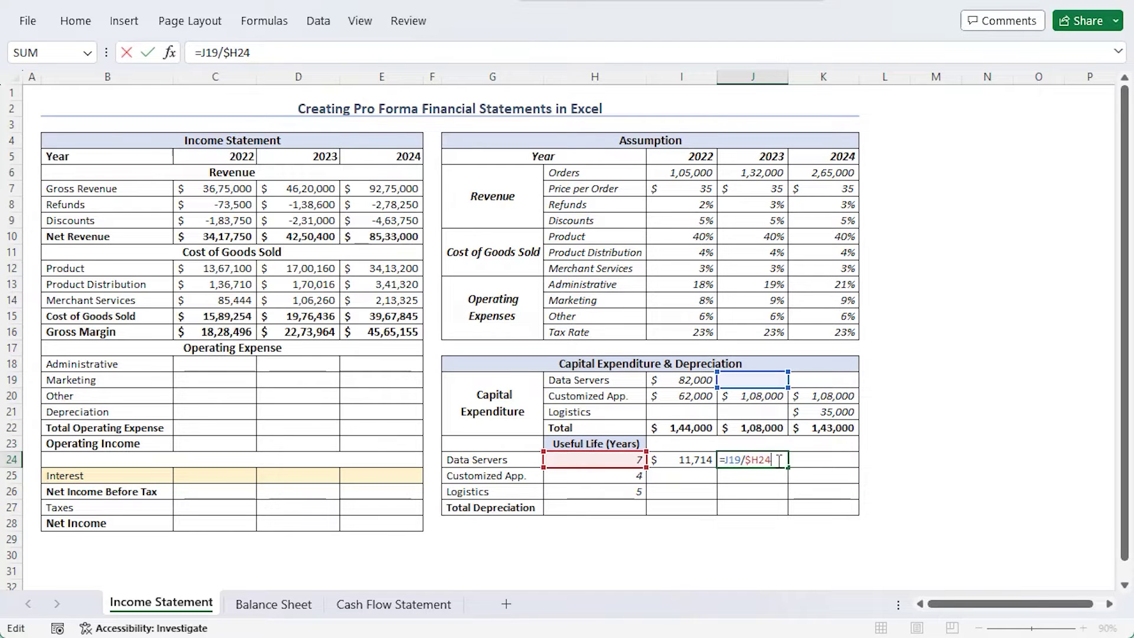
left_click(663, 458)
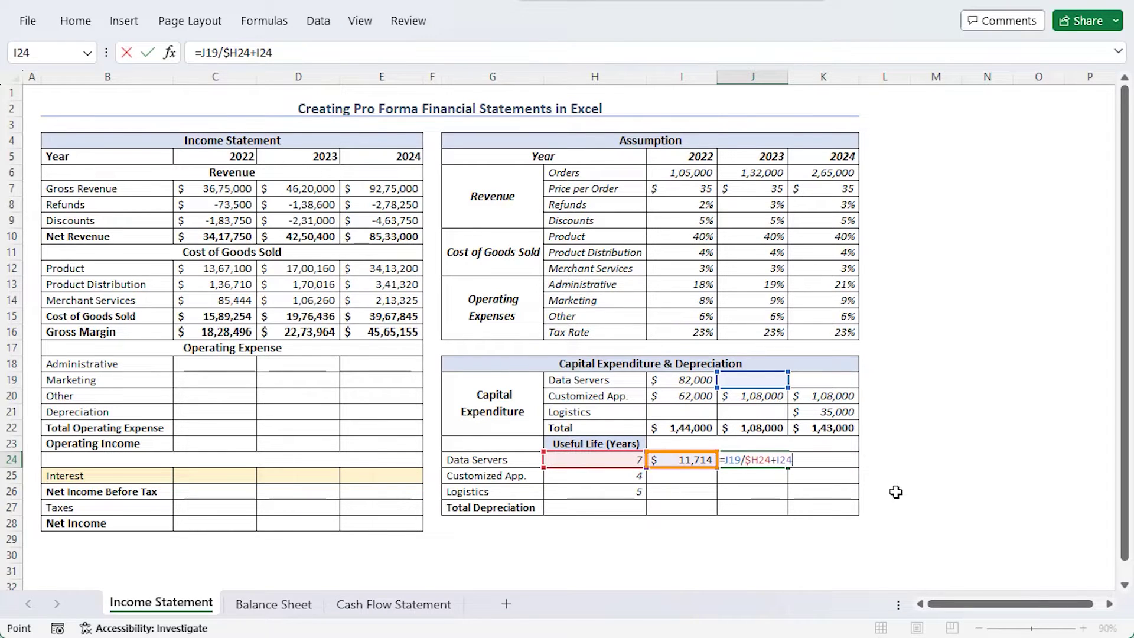
key("Return")
- Copy the J24 formula across to 2024 and the I24:K24 depreciation formulas down through the Logistics row
left_click(768, 459)
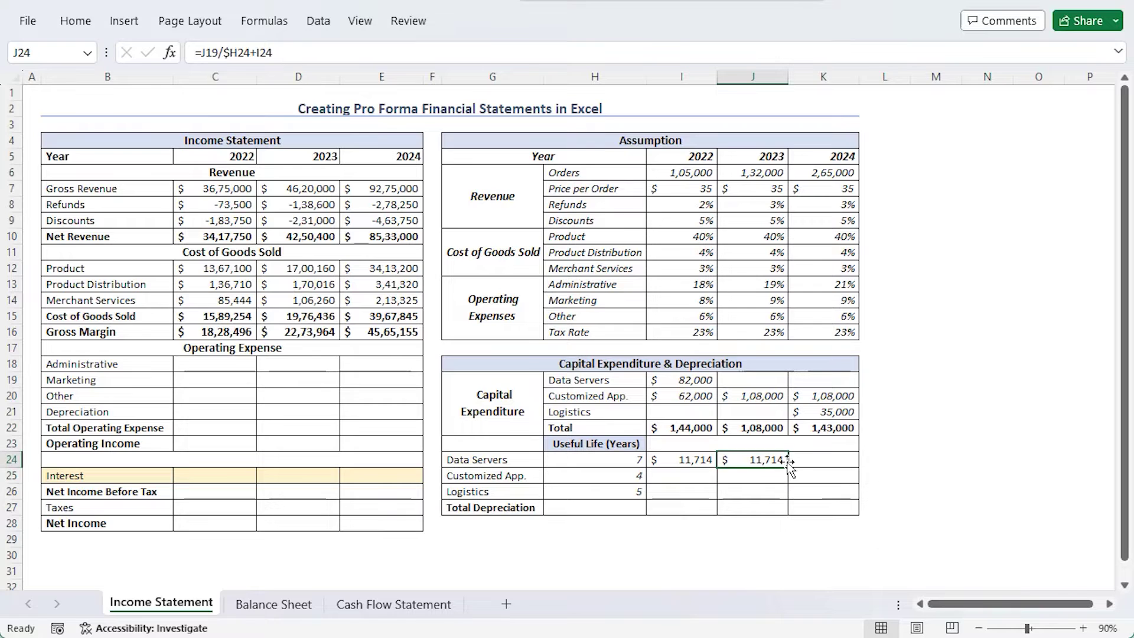
left_click_drag(789, 468, 850, 472)
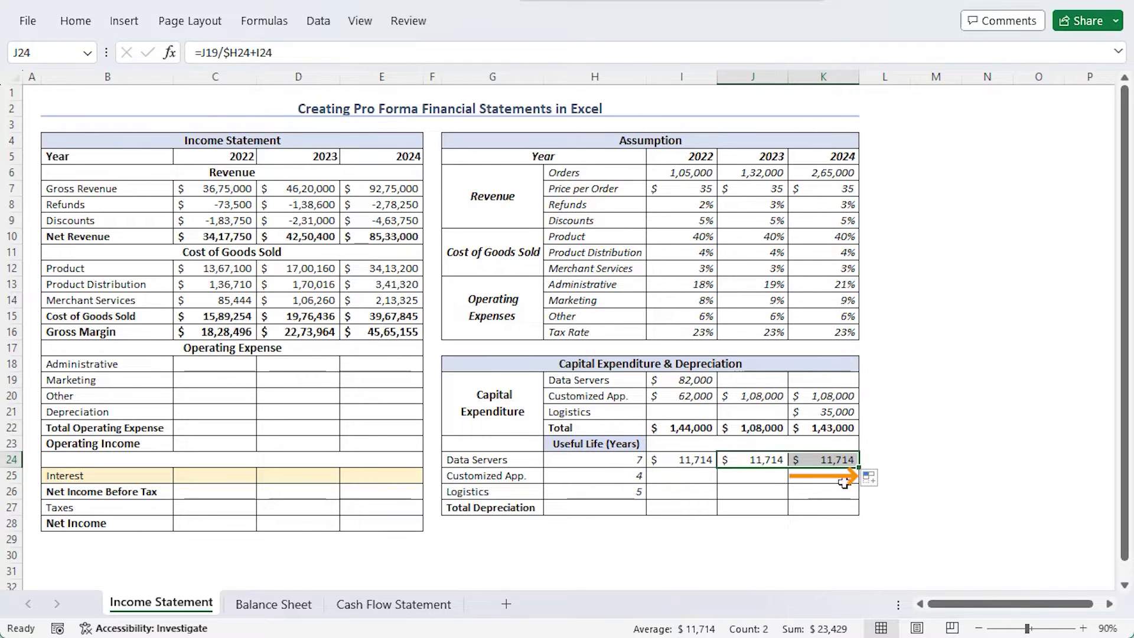
left_click_drag(683, 458, 797, 459)
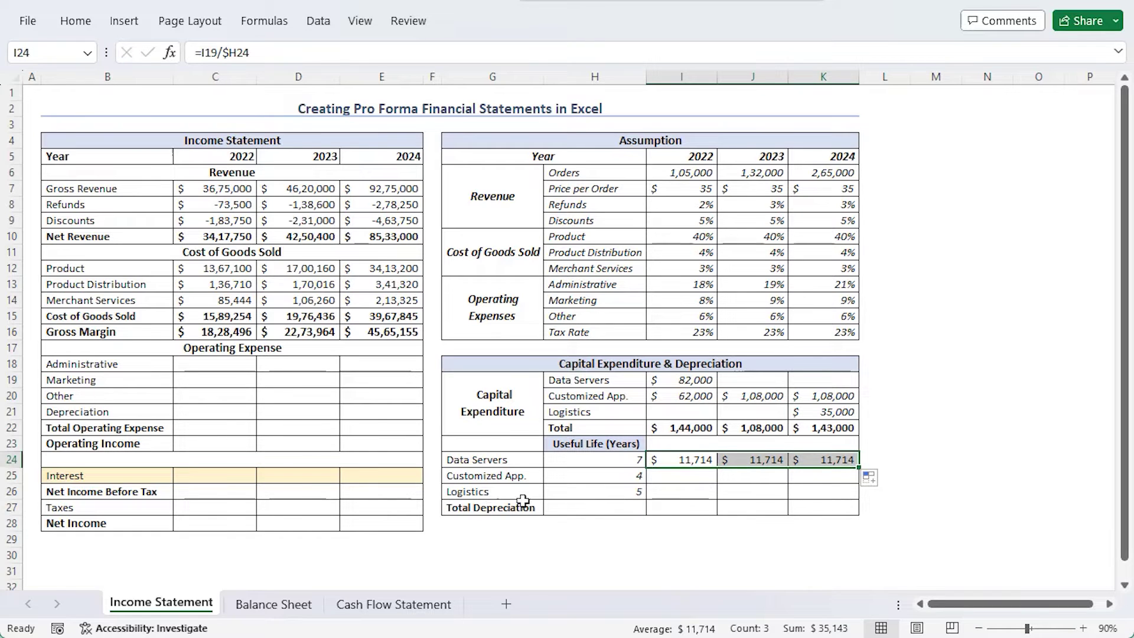
left_click_drag(856, 467, 860, 497)
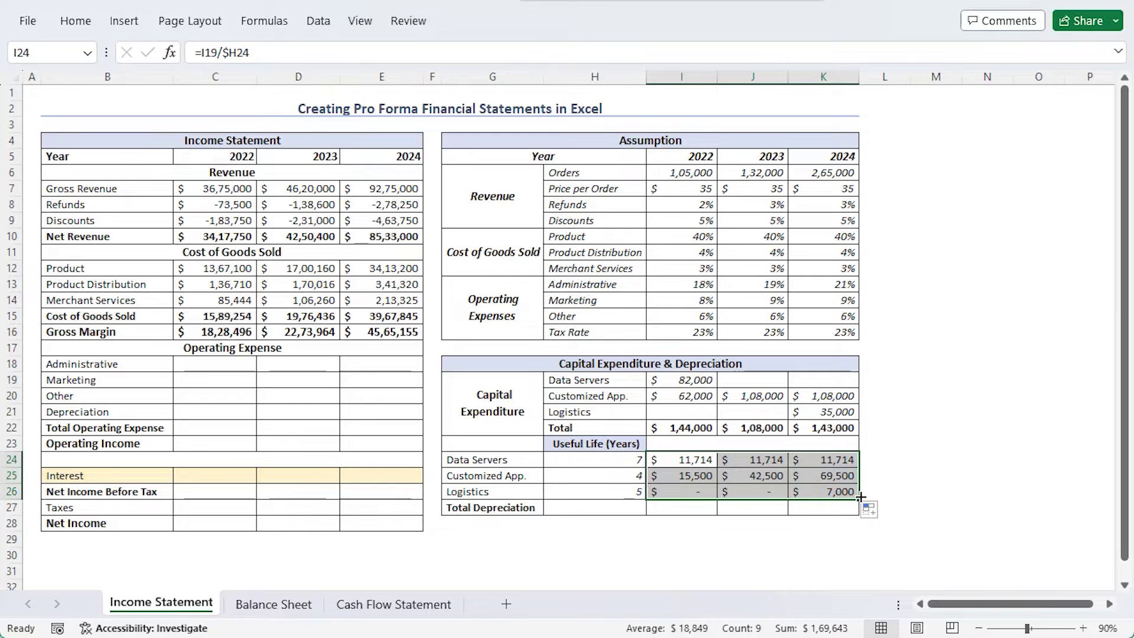
- Sum the 2022 Total Depreciation in I27 with =SUM(I24:I26) and copy the formula across to 2023 and 2024
left_click(676, 514)
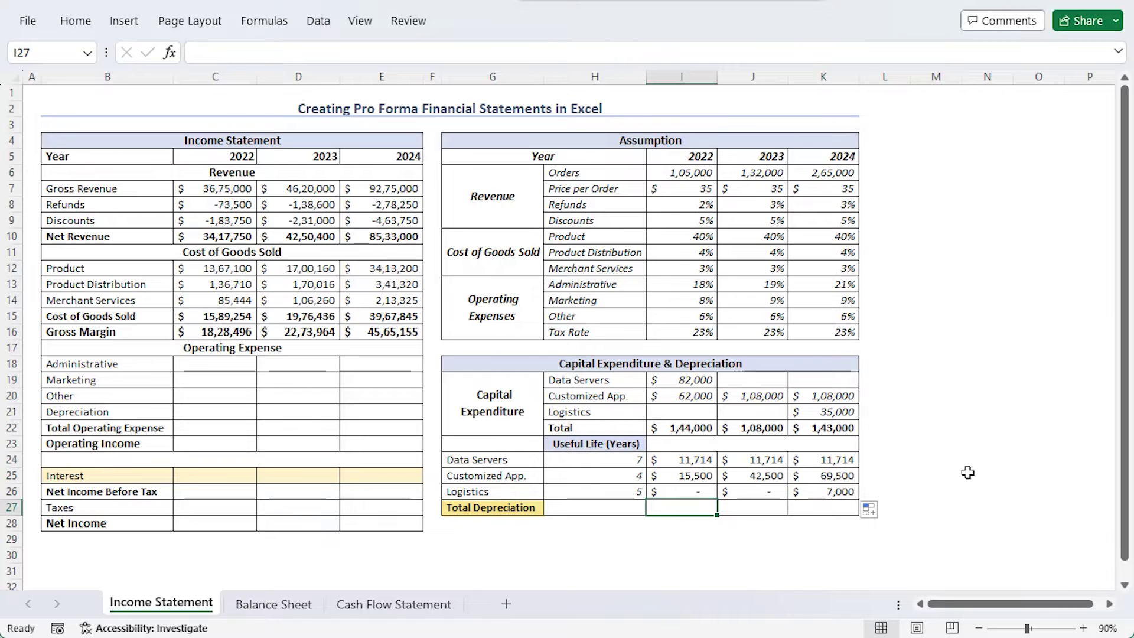
key("alt+equal")
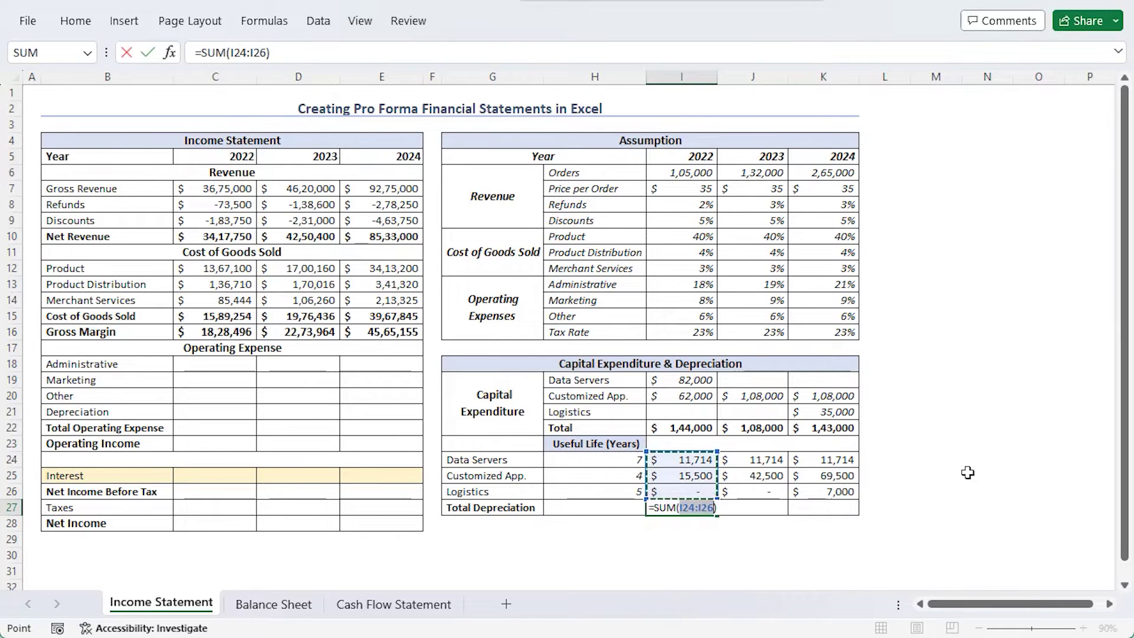
key("Return")
left_click(691, 505)
left_click_drag(716, 515, 850, 506)
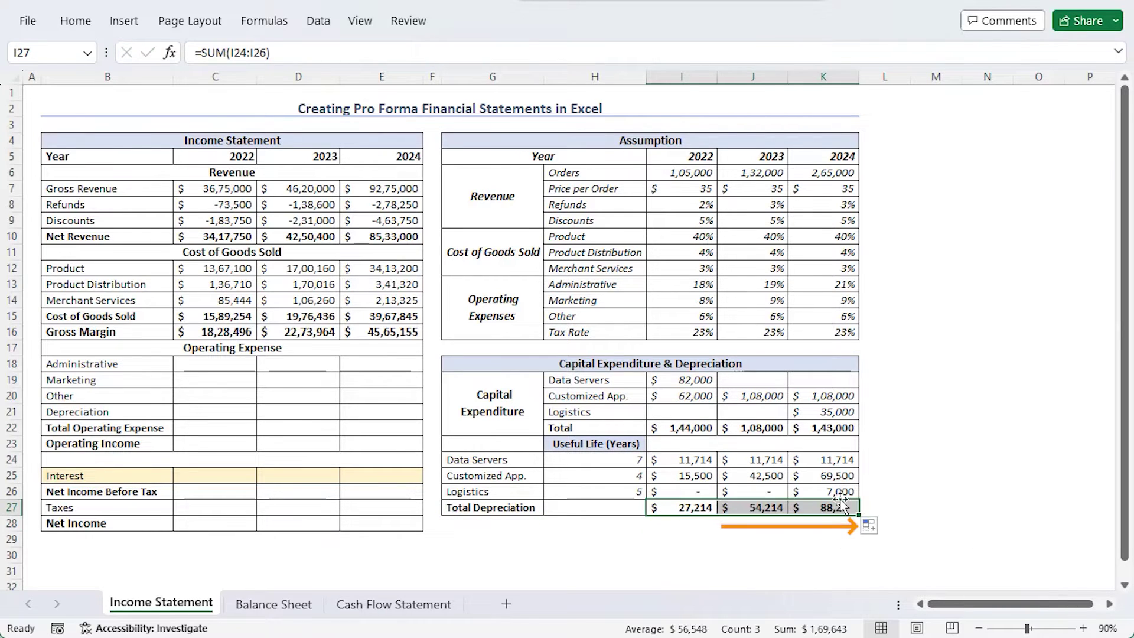
left_click(873, 501)
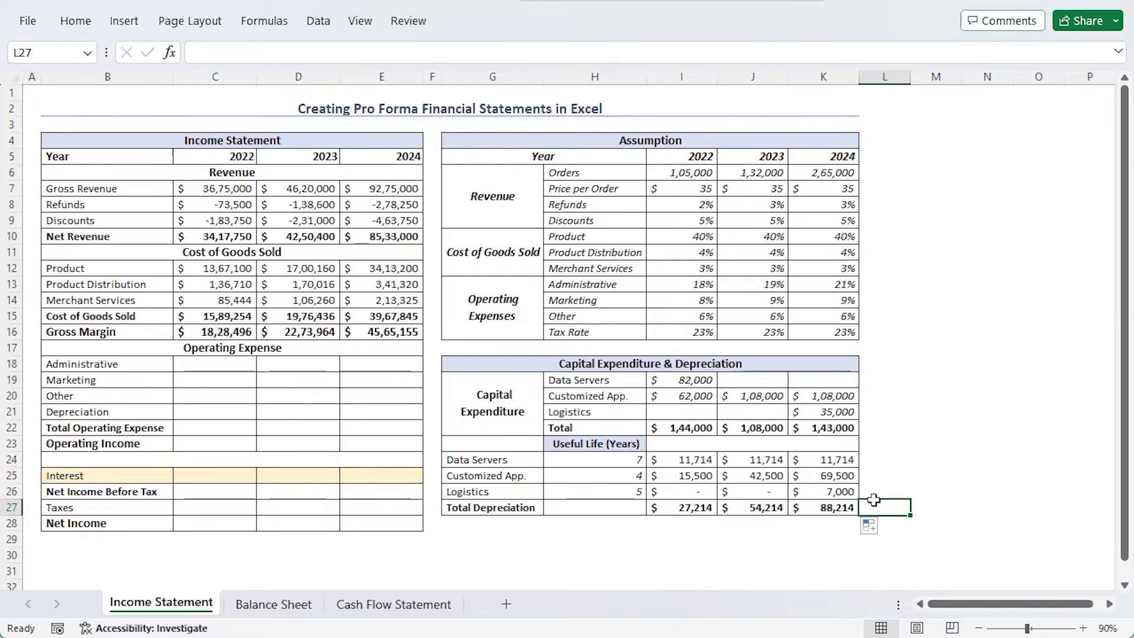
- Calculate the 2022 Administrative expense in C18 with =C$10*I13 and copy the formula down to Marketing and Other
left_click(224, 364)
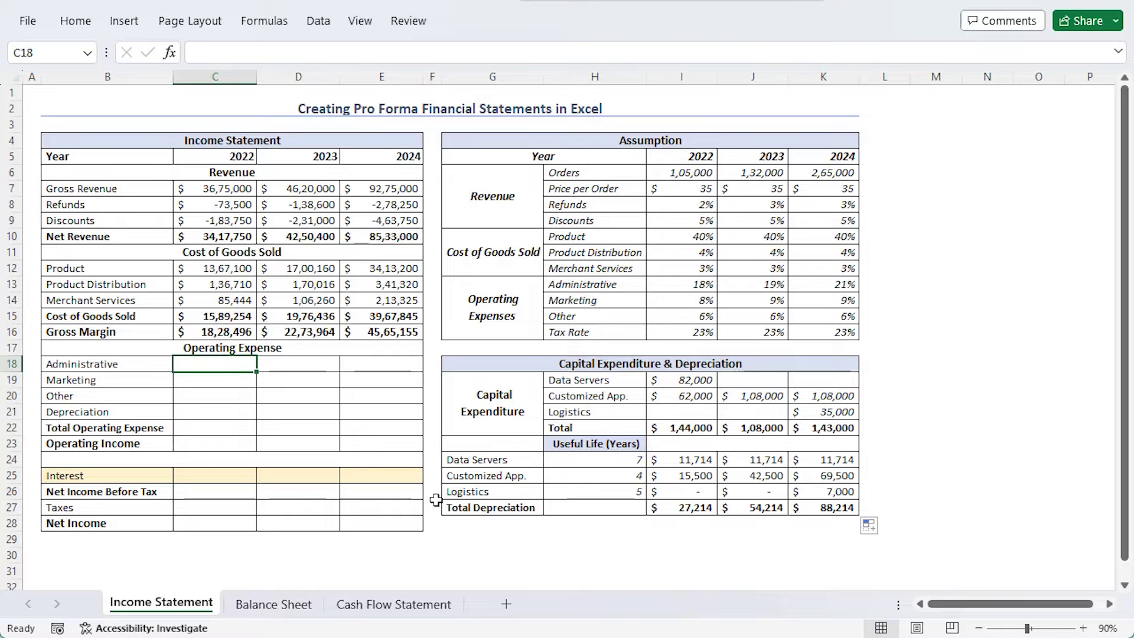
type("=")
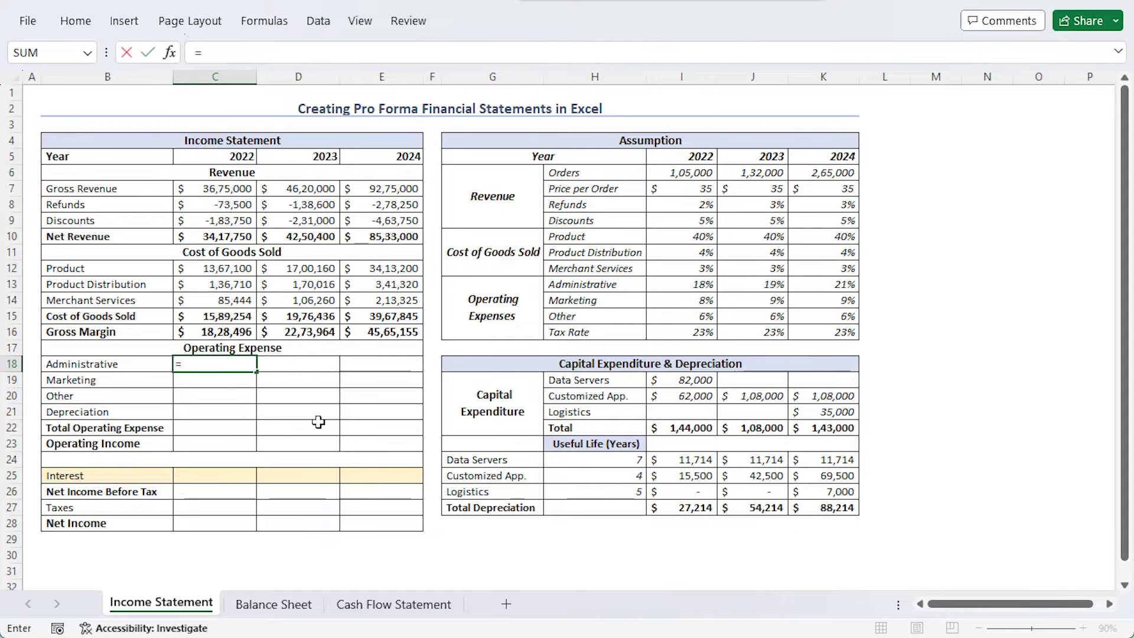
left_click(195, 236)
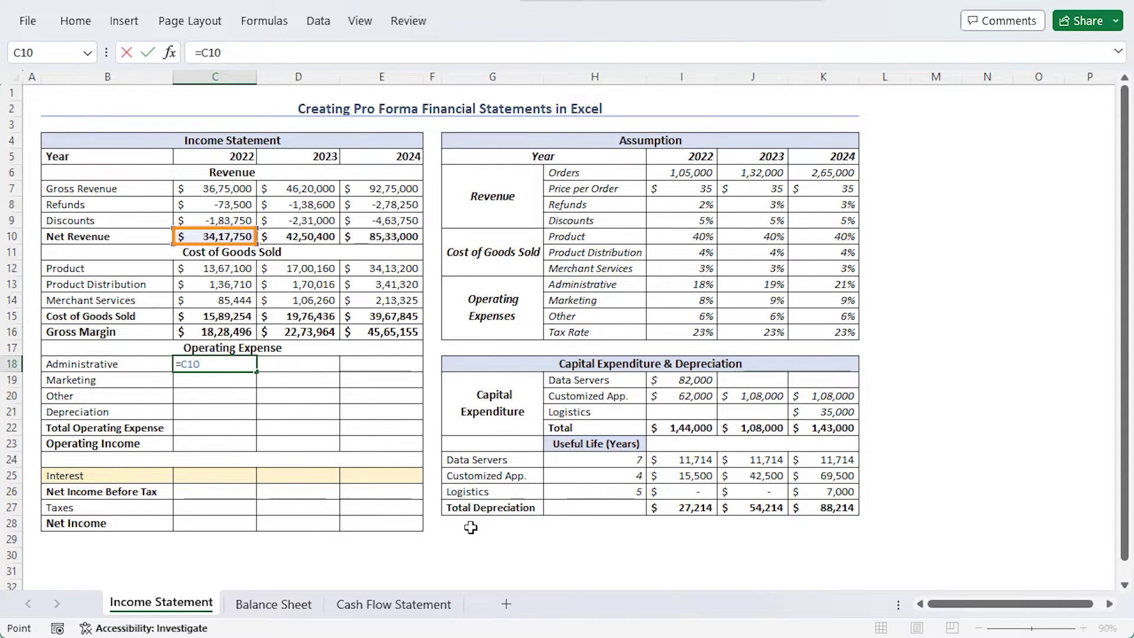
key("F4")
key("F4")
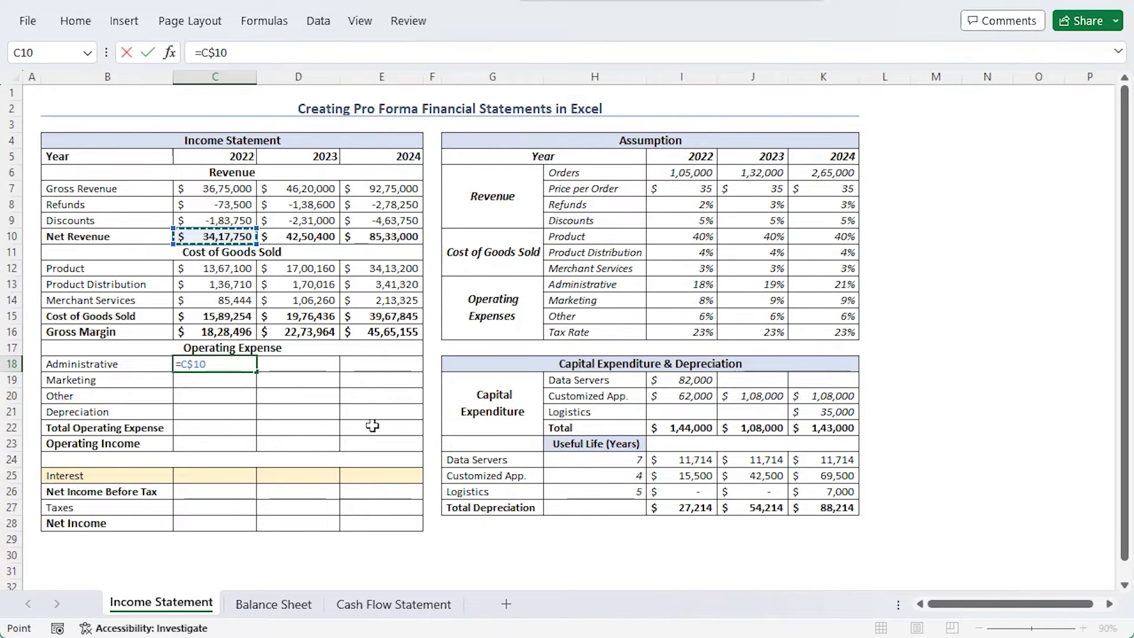
type("*")
left_click(688, 285)
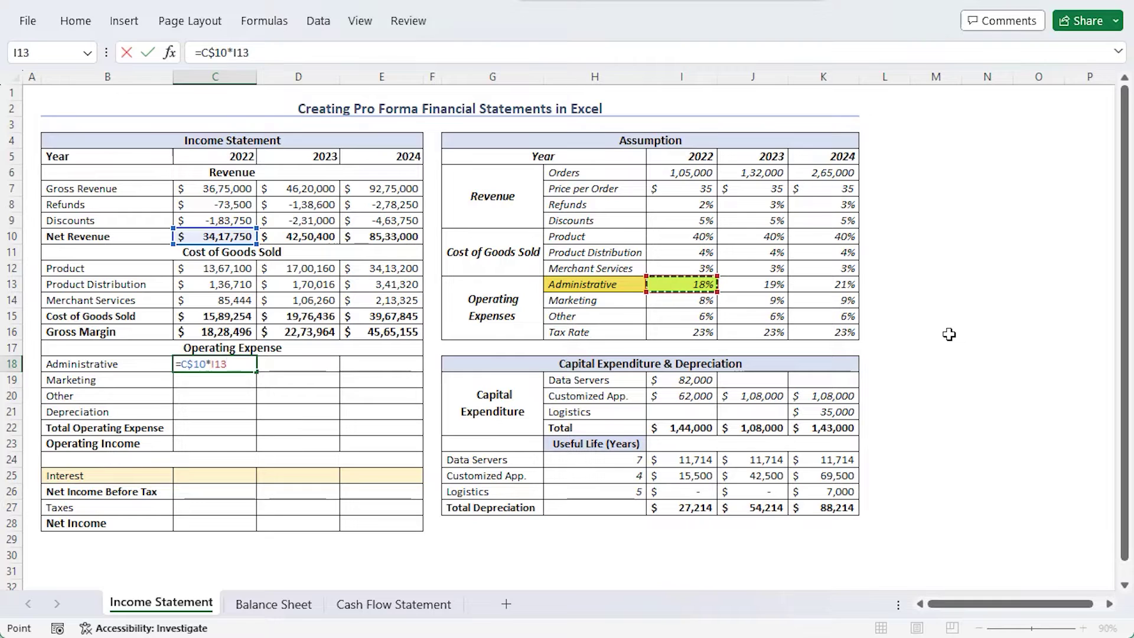
key("Return")
left_click(242, 364)
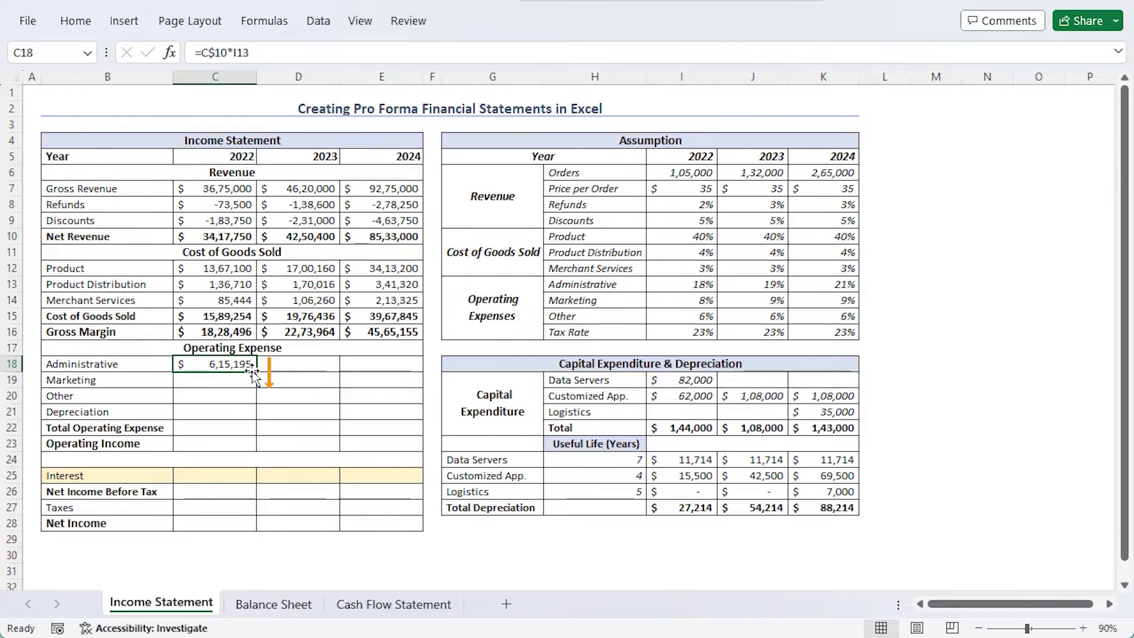
left_click_drag(258, 374, 260, 403)
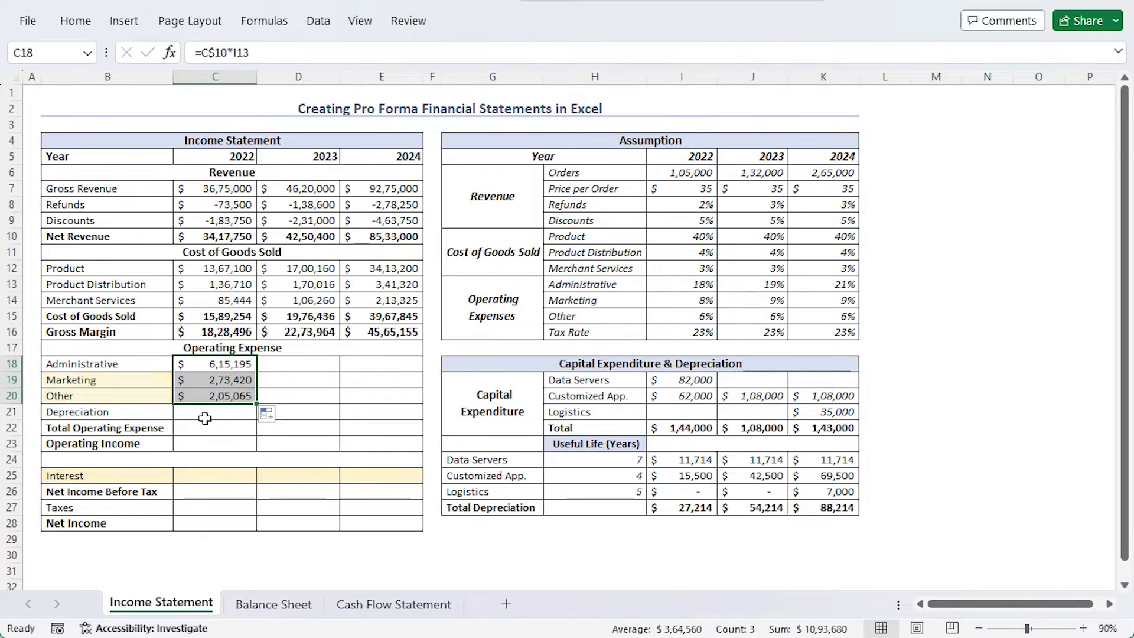
- Link the 2022 Depreciation in C21 to Total Depreciation in I27, and sum the 2022 Total Operating Expense in C22
left_click(236, 412)
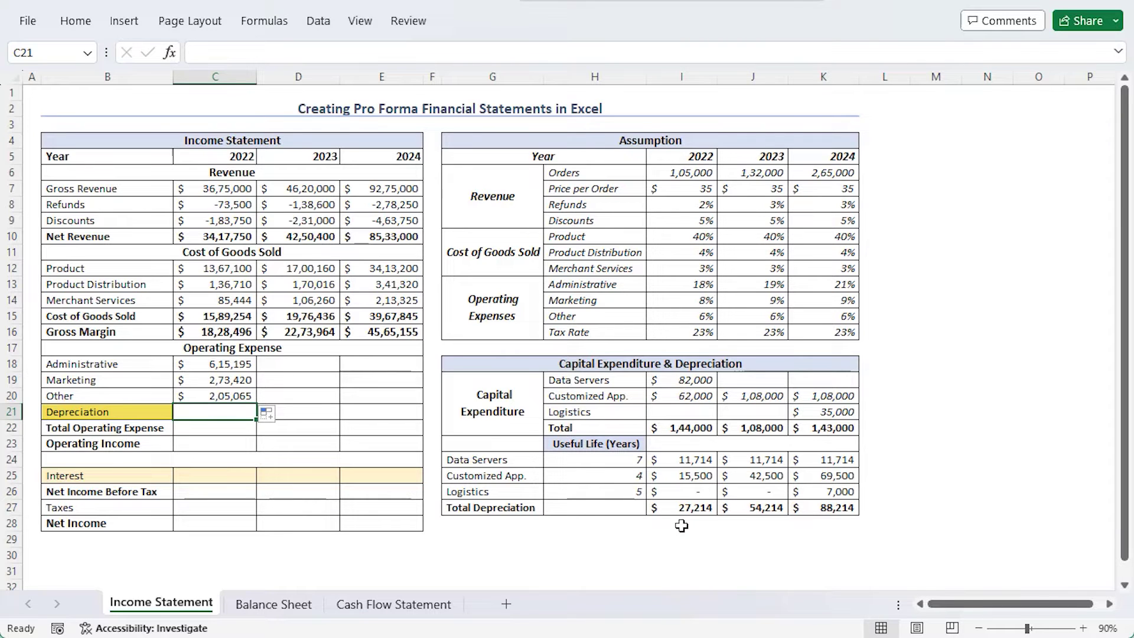
type("=")
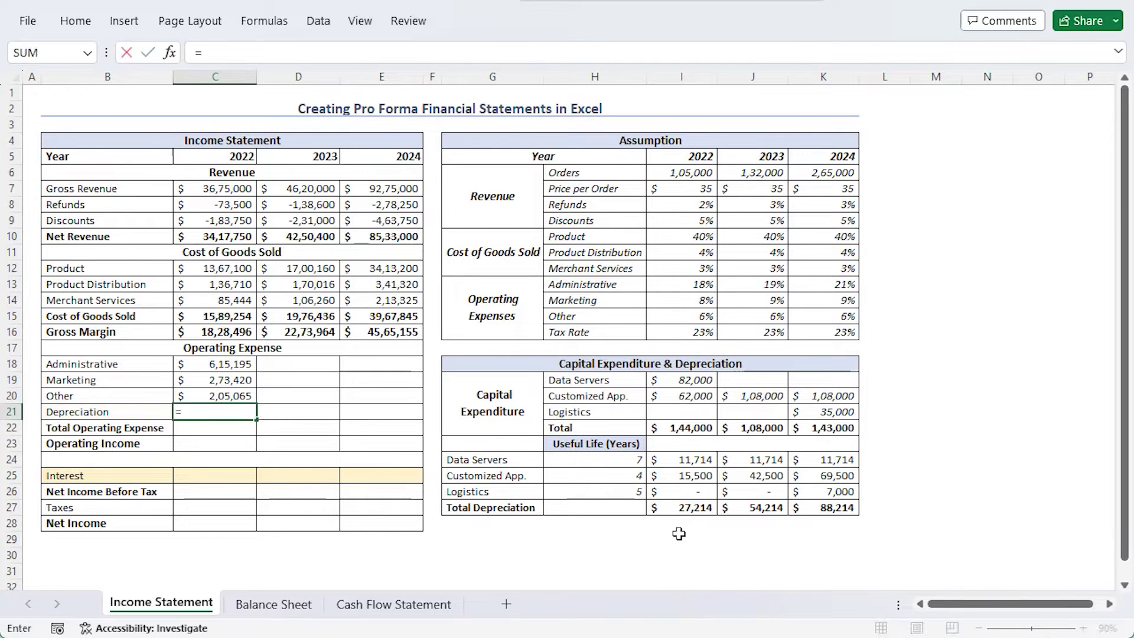
left_click(679, 512)
key("Return")
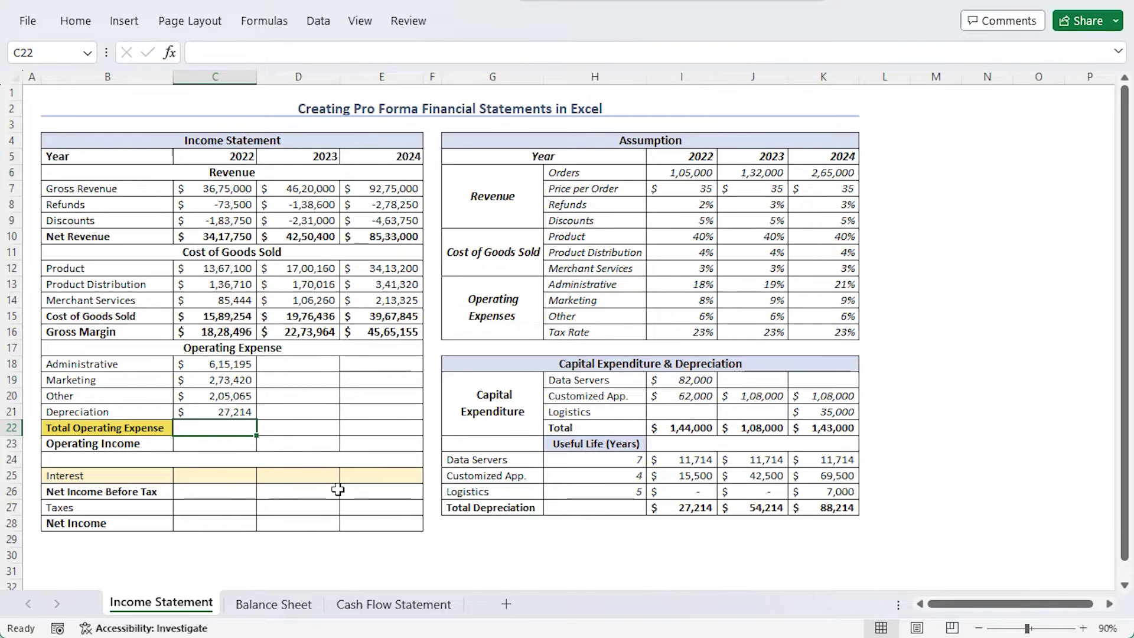
key("alt+equal")
key("Return")
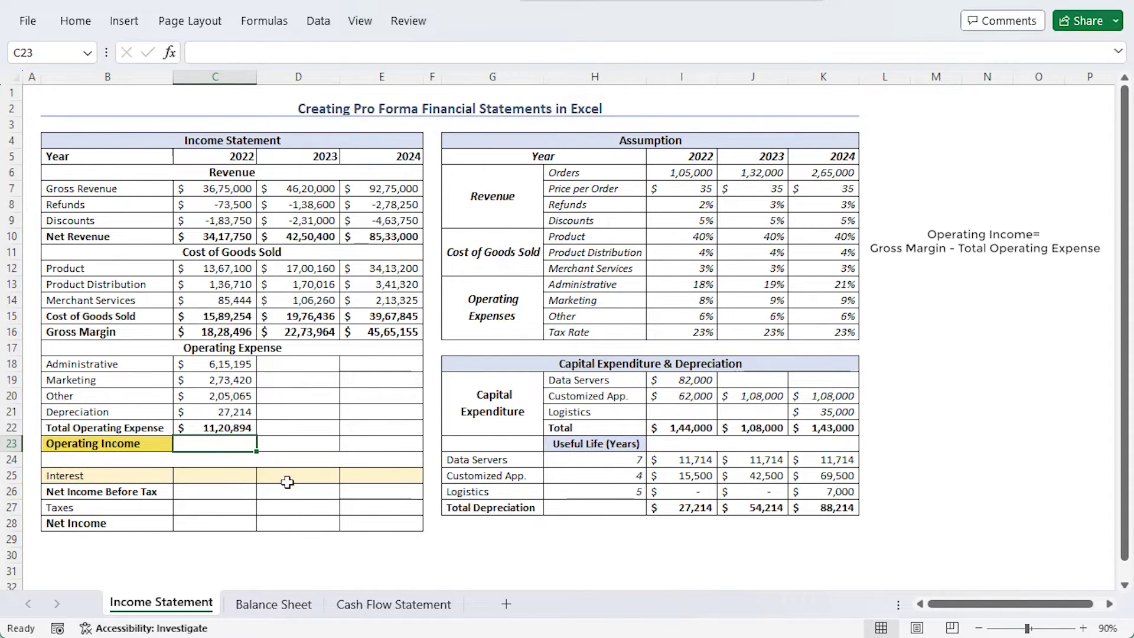
- Calculate the 2022 Operating Income in C23 with =C16-C22 and copy the C18:C23 formulas across to 2023 and 2024
type("=")
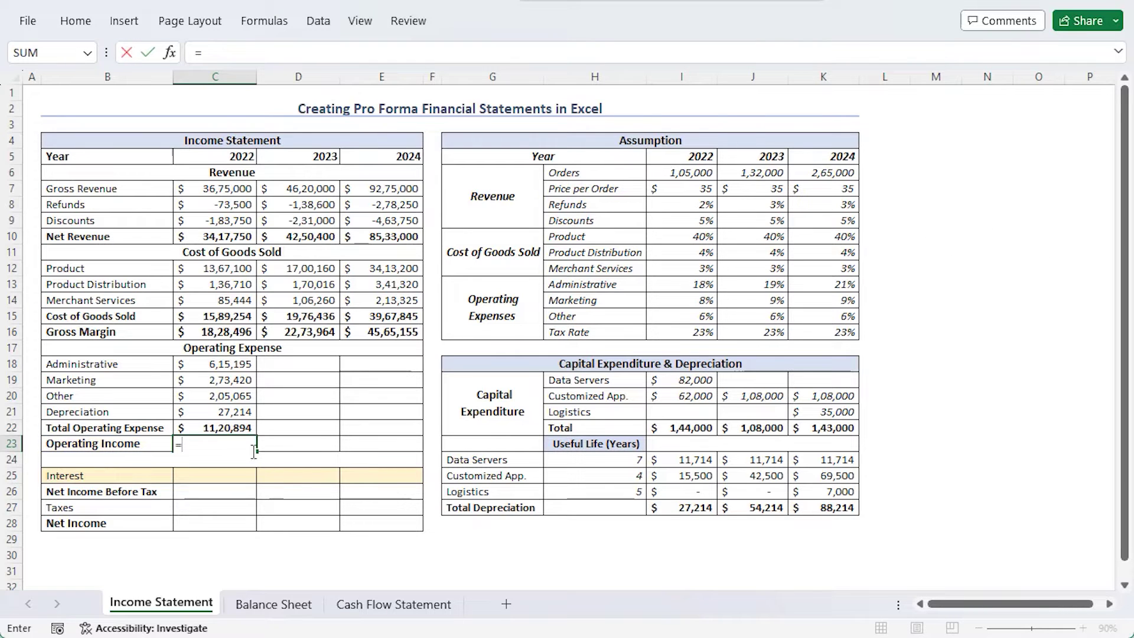
left_click(227, 331)
type("-")
left_click(216, 427)
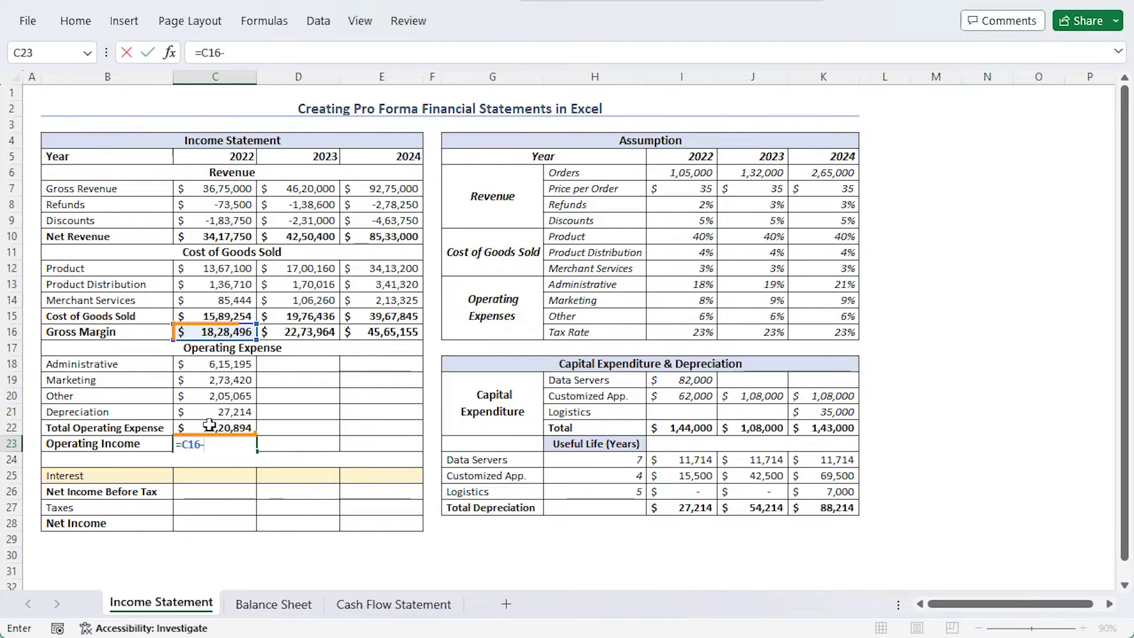
key("Return")
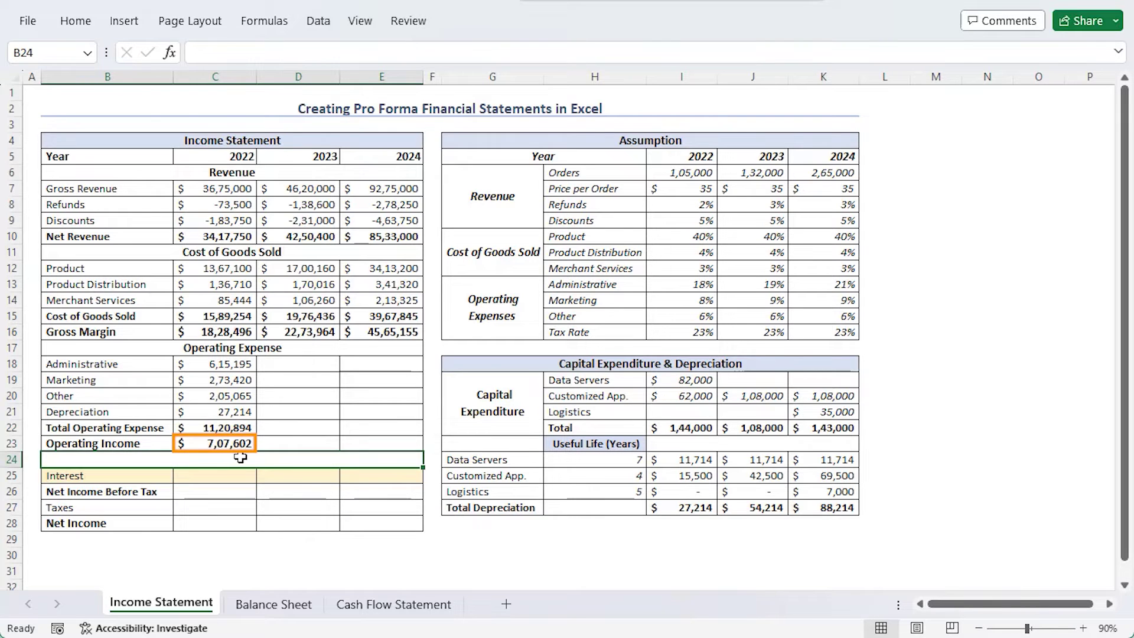
left_click_drag(195, 365, 399, 438)
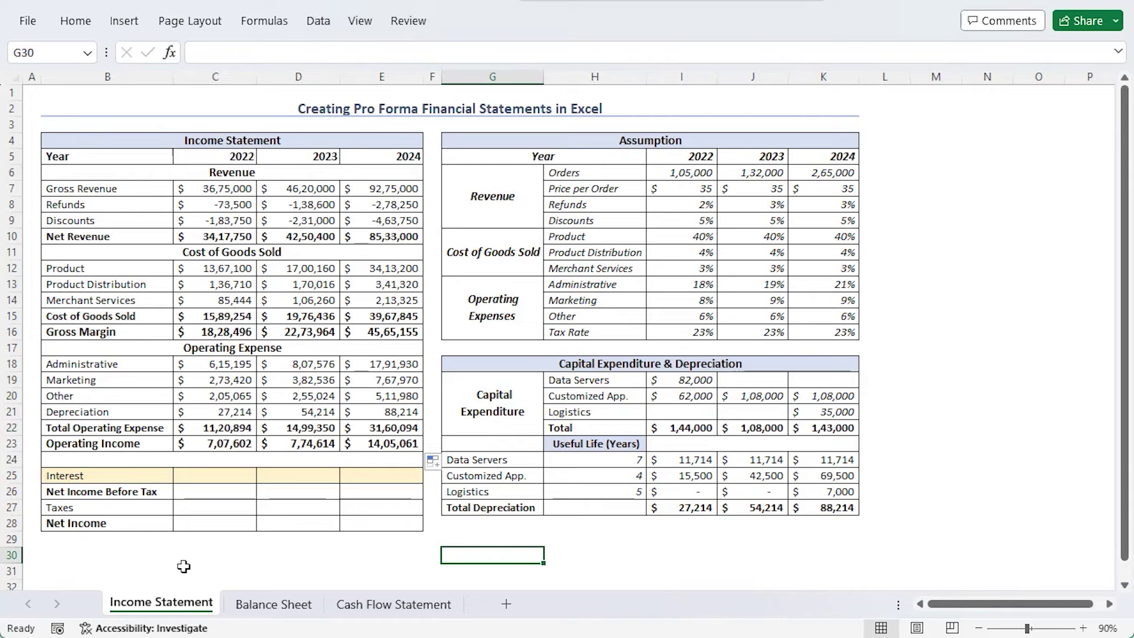
- On the Balance Sheet, link the 2022 Net Revenue in I6 to ='Income Statement'!C10 and copy it across to 2024
left_click(274, 604)
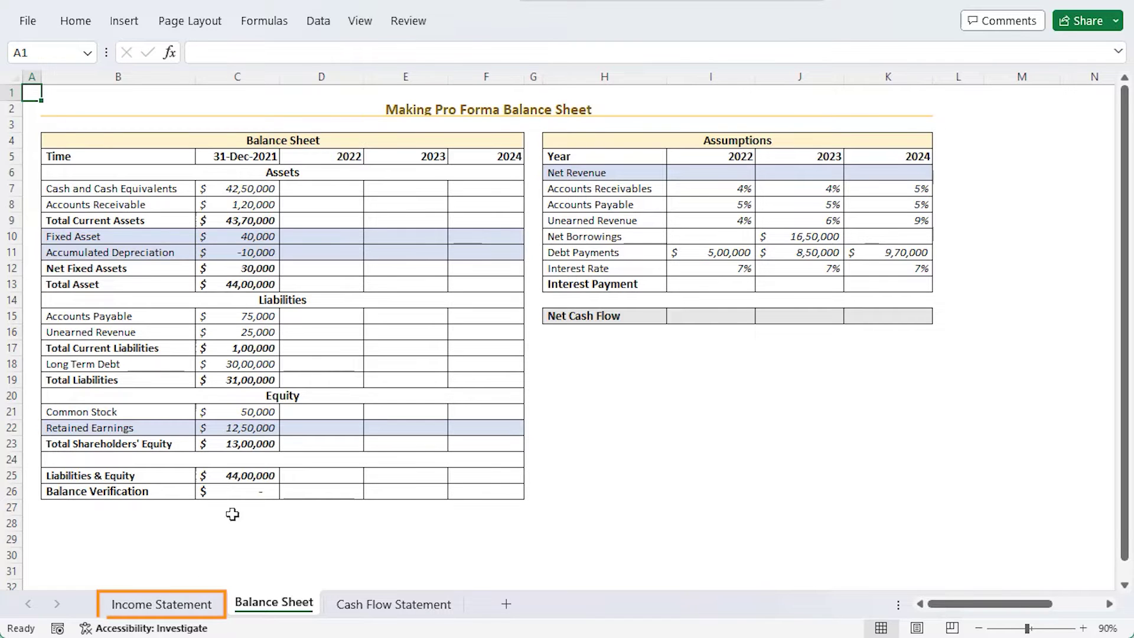
left_click(712, 172)
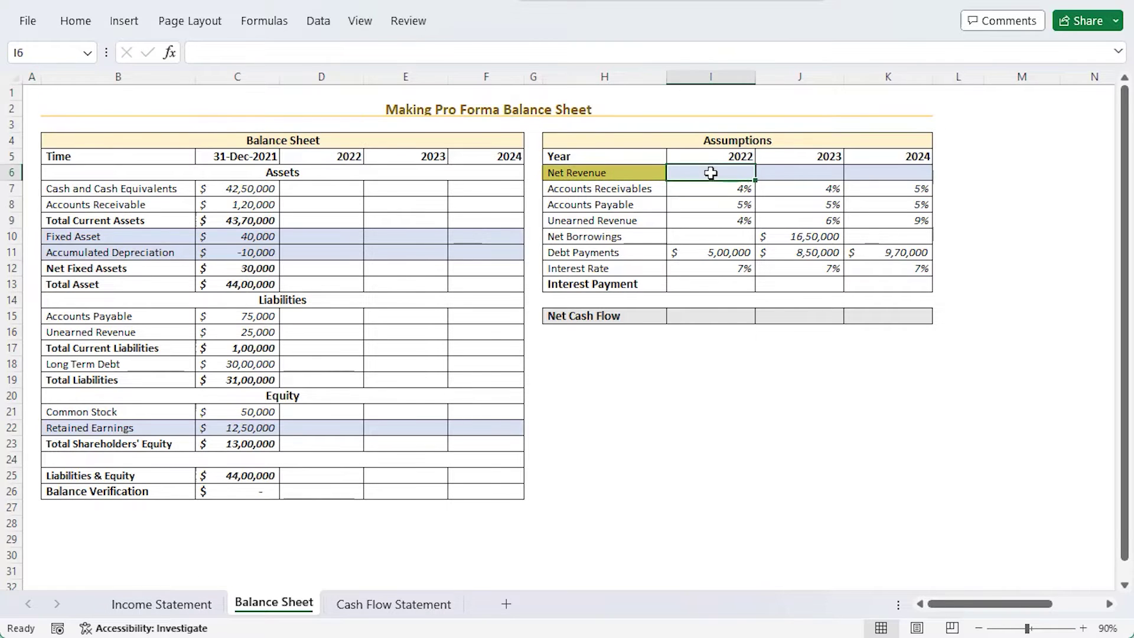
type("=")
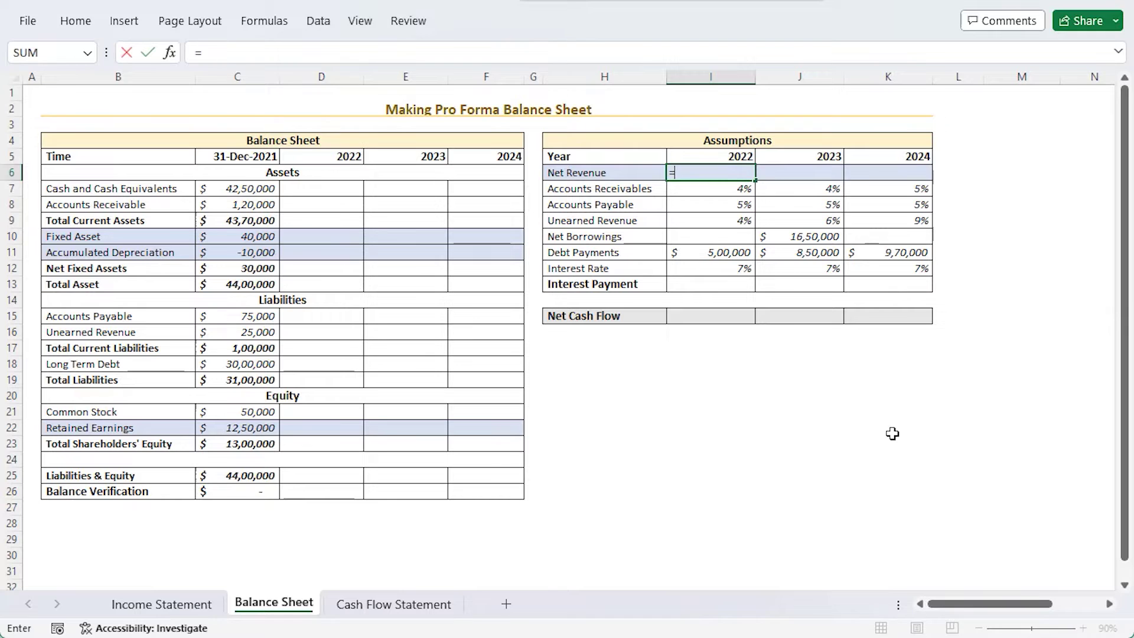
left_click(161, 604)
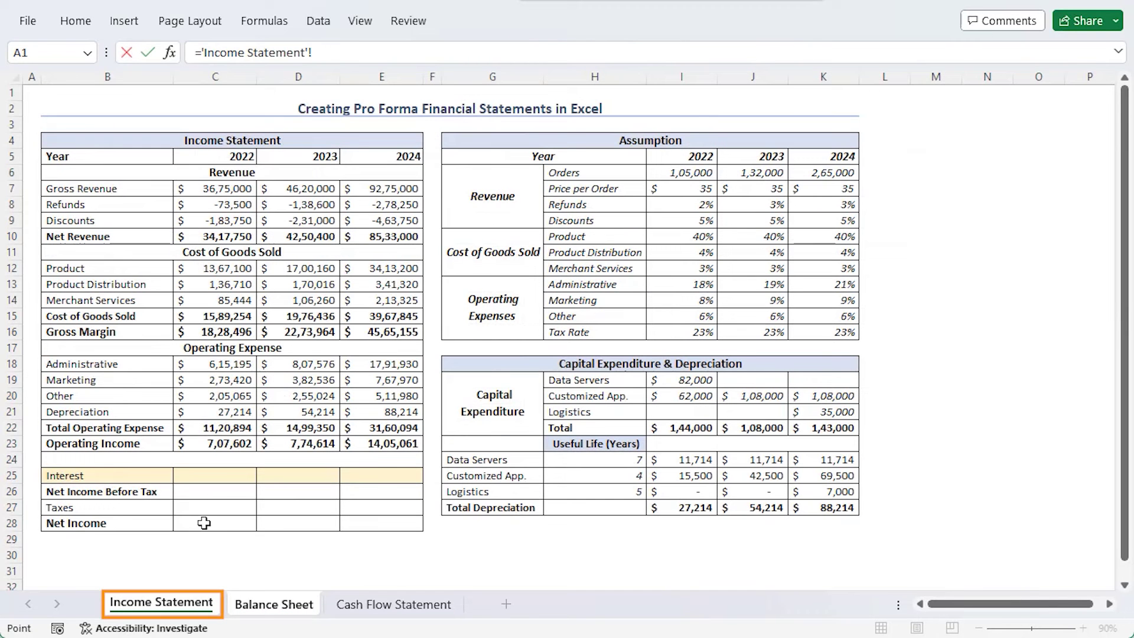
left_click(223, 237)
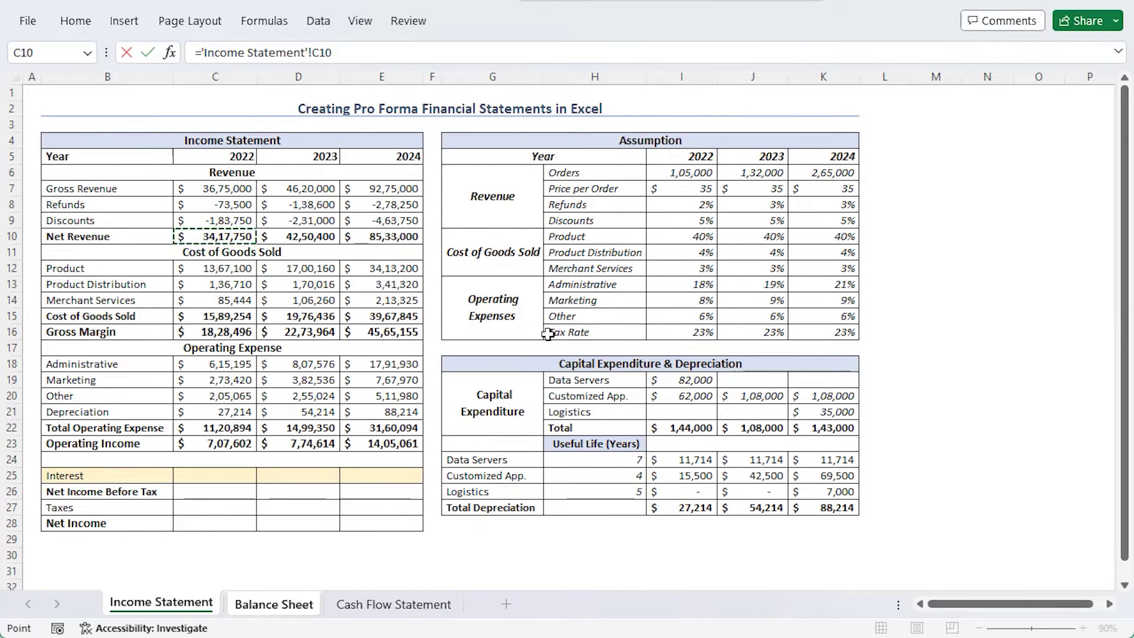
key("Return")
left_click_drag(754, 180, 914, 187)
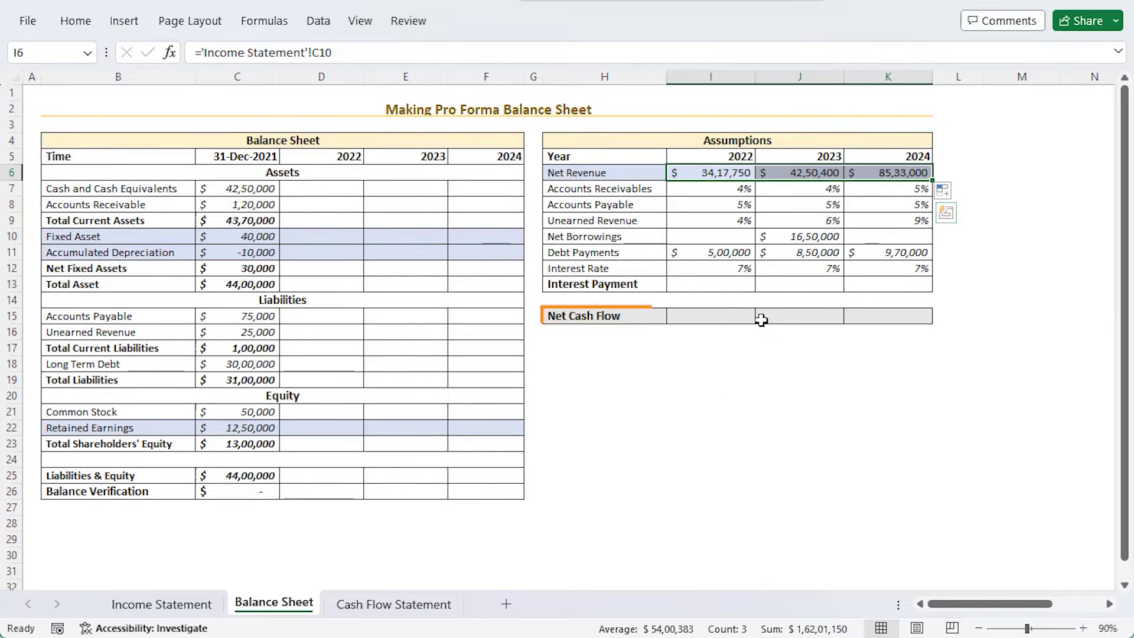
- Enter Net Cash Flow values in row 15: -20,000 for 2022, 10,00,000 for 2023 and 4,00,000 for 2024
left_click(721, 316)
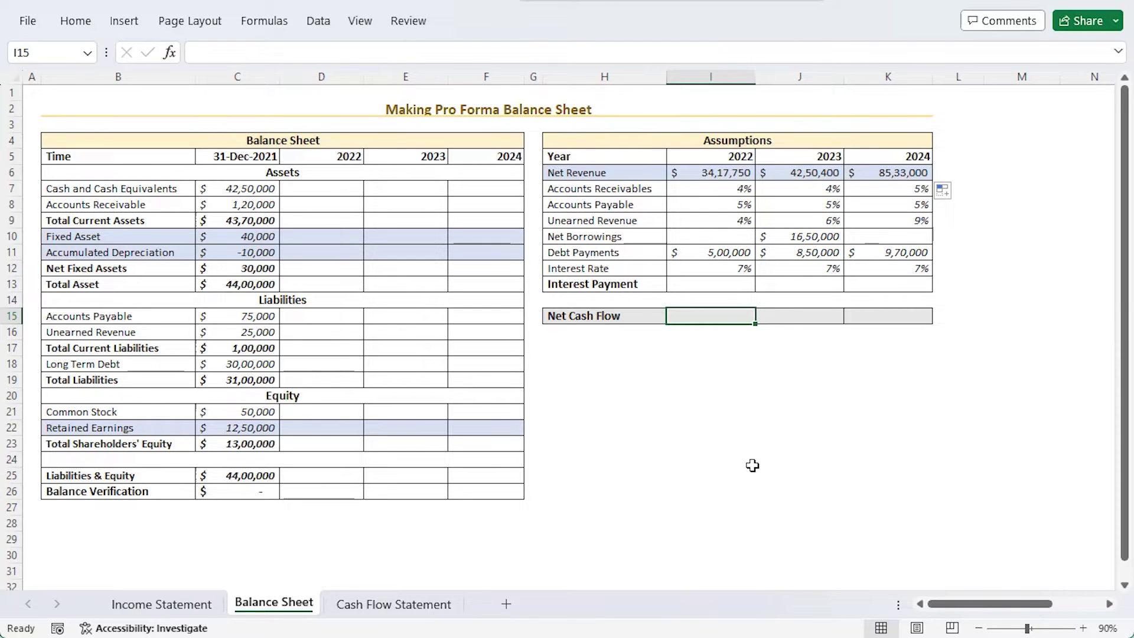
type("-20000")
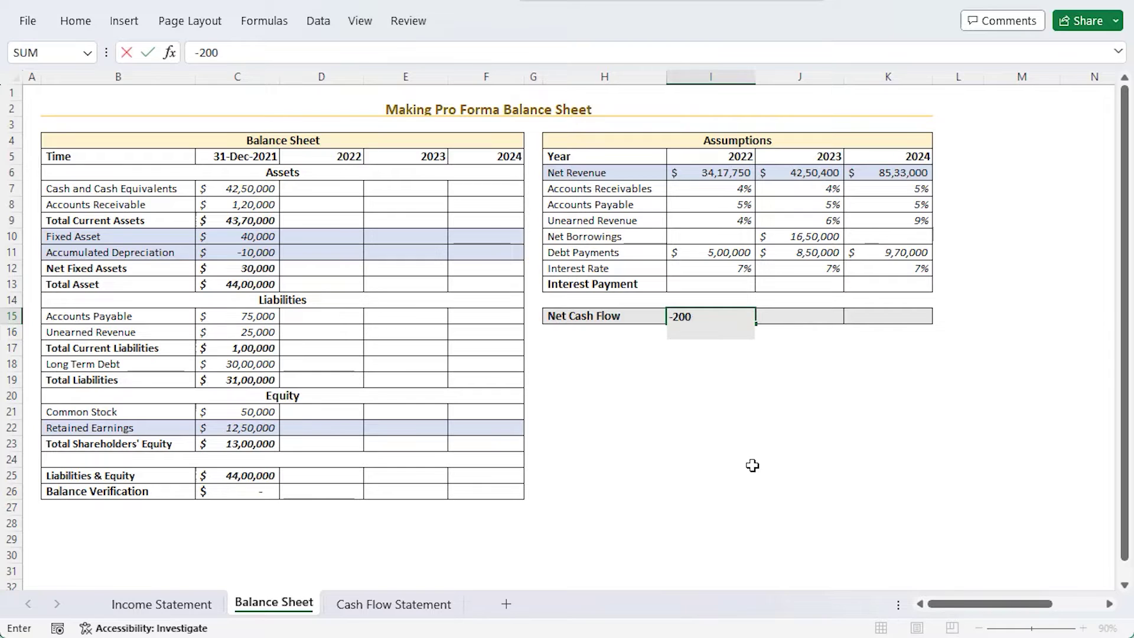
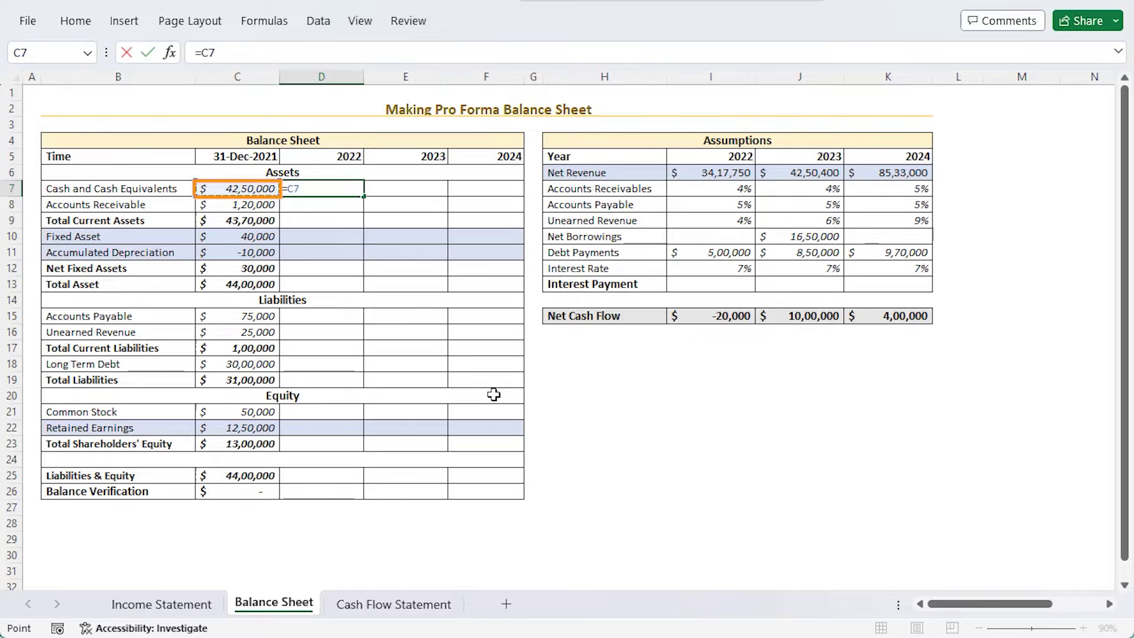
- Calculate the 2022 Cash and Cash Equivalents in D7 with =C7+I15
type("+")
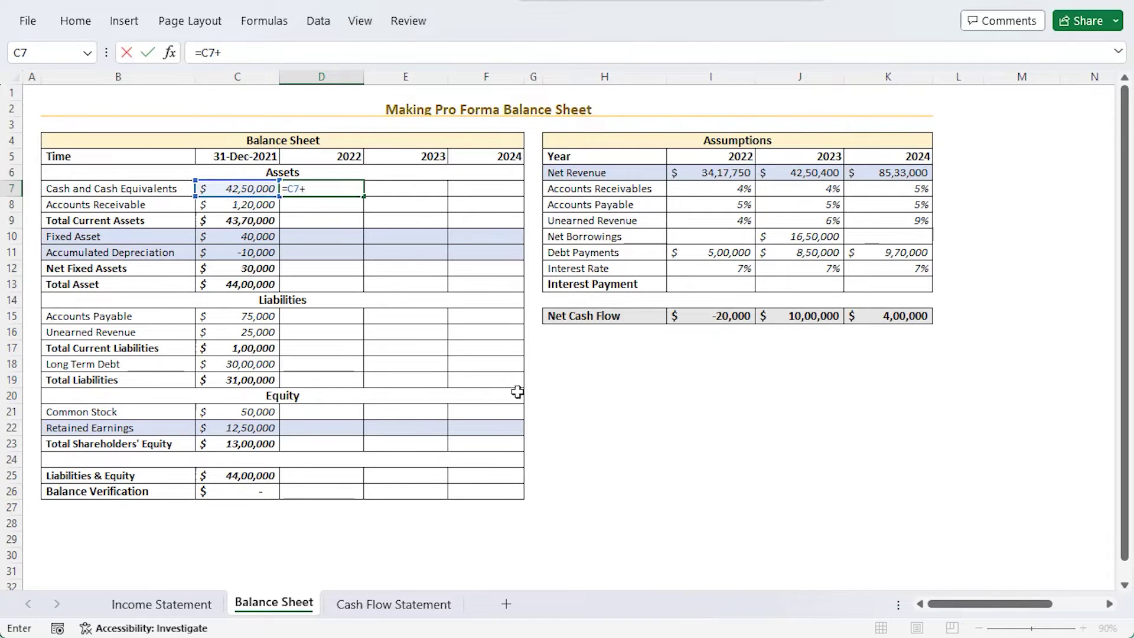
left_click(713, 317)
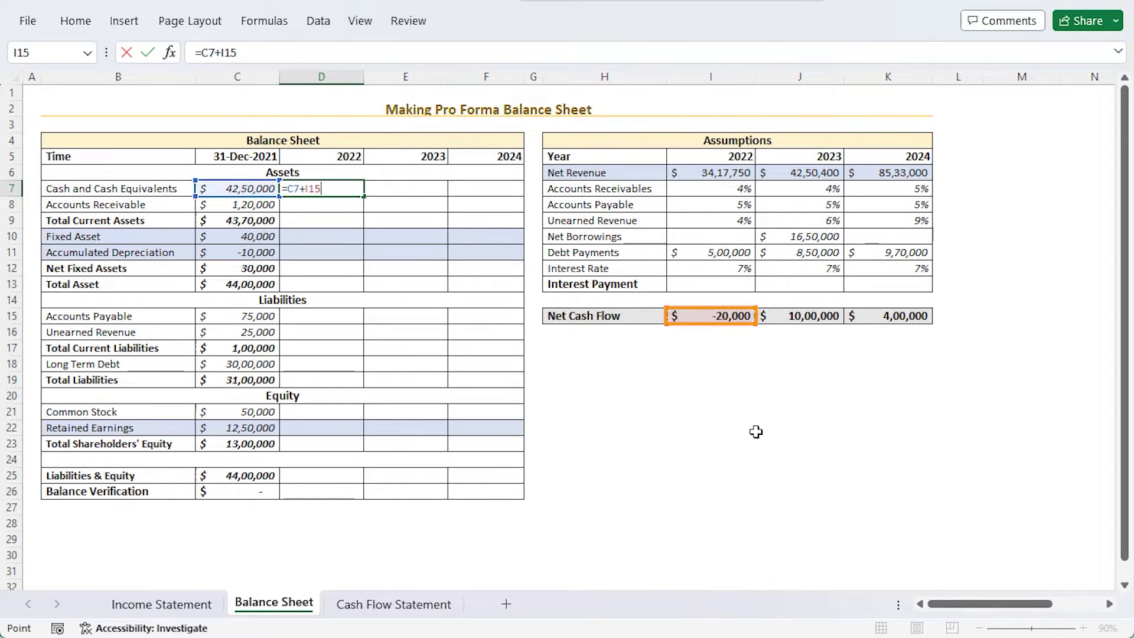
key("Return")
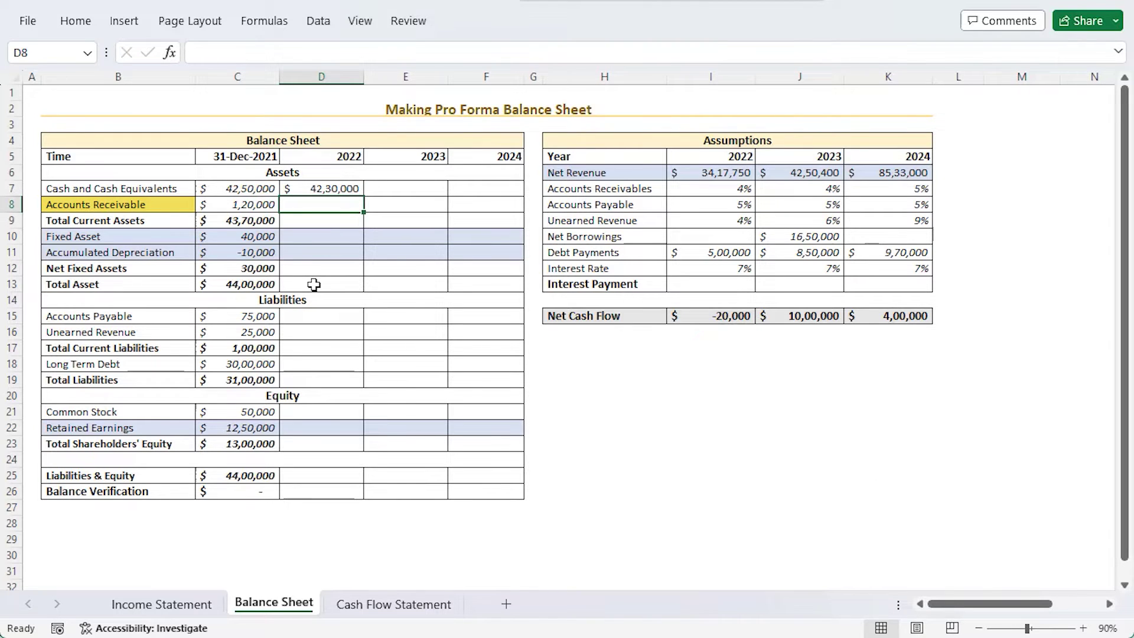
- Calculate the 2022 Accounts Receivable in D8 with =I6*I7
type("=")
left_click(697, 175)
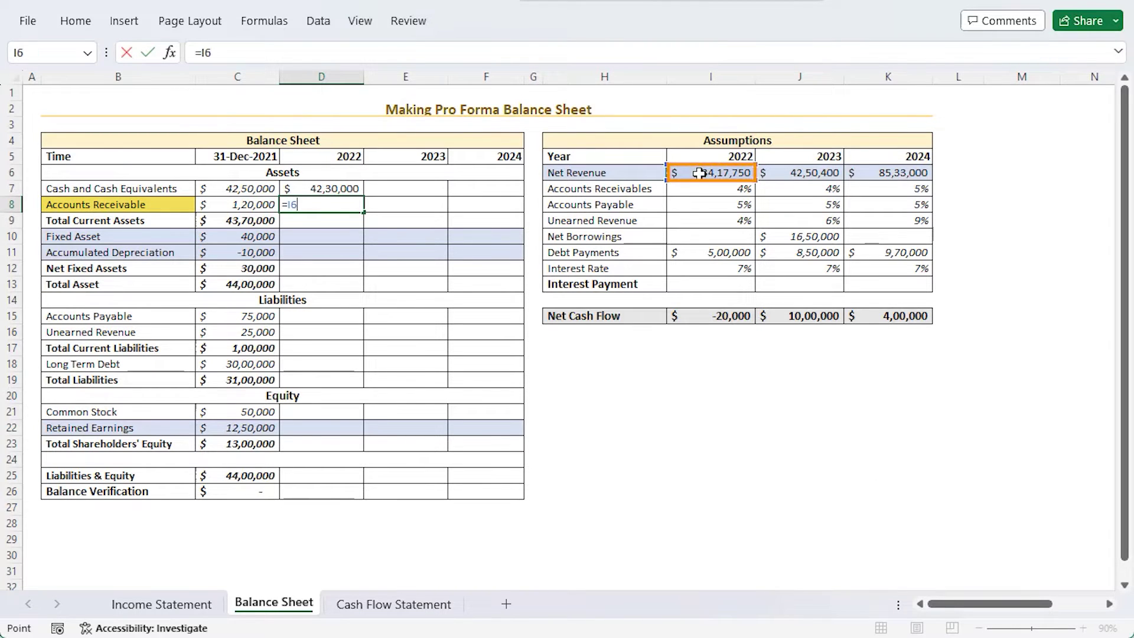
type("*")
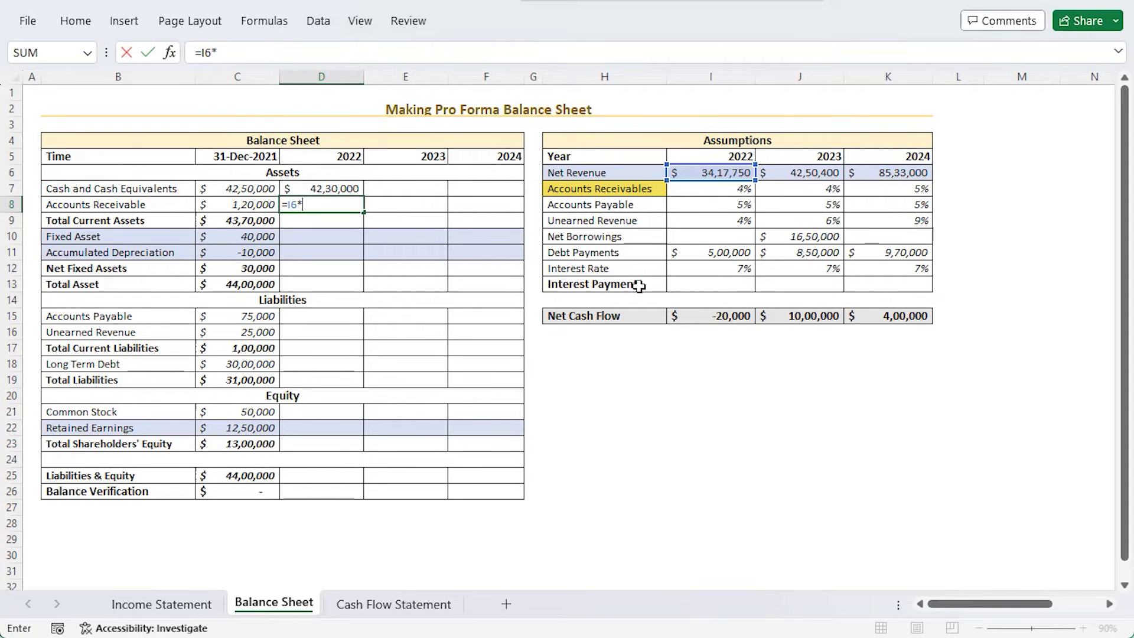
left_click(703, 189)
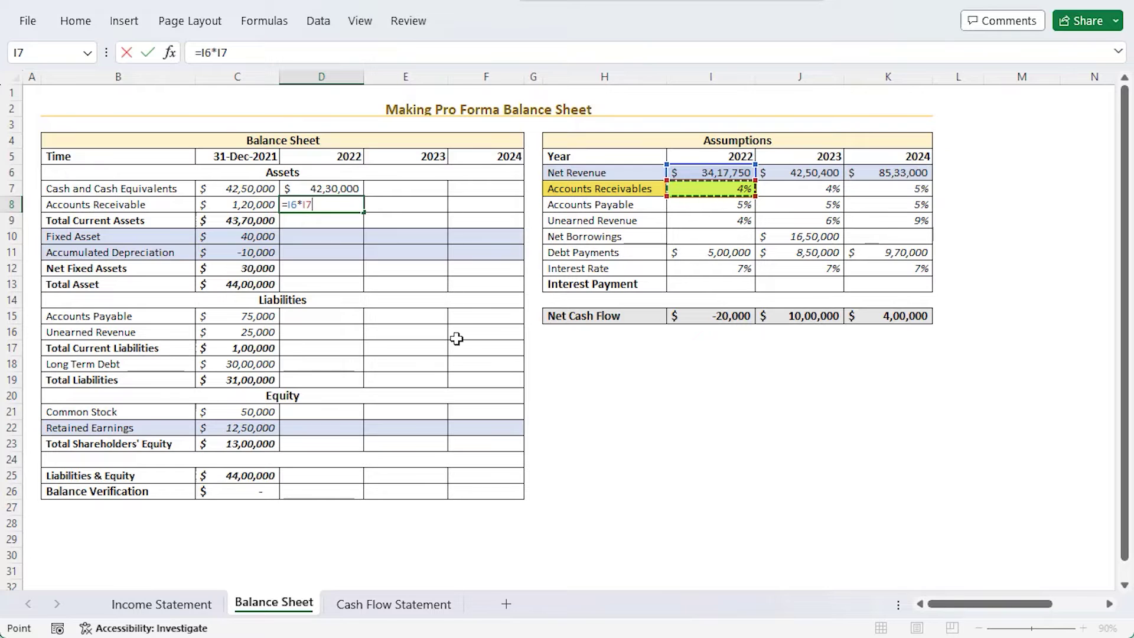
key("Return")
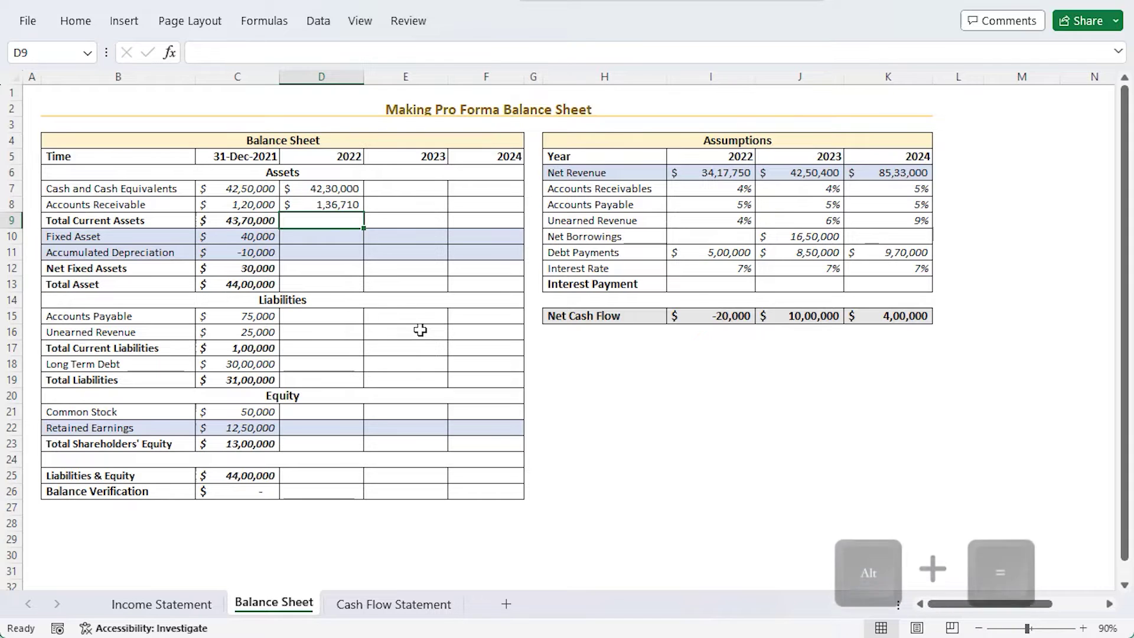
- Sum the 2022 Total Current Assets in D9 with =SUM(D7:D8)
key("alt")
key("alt+equal")
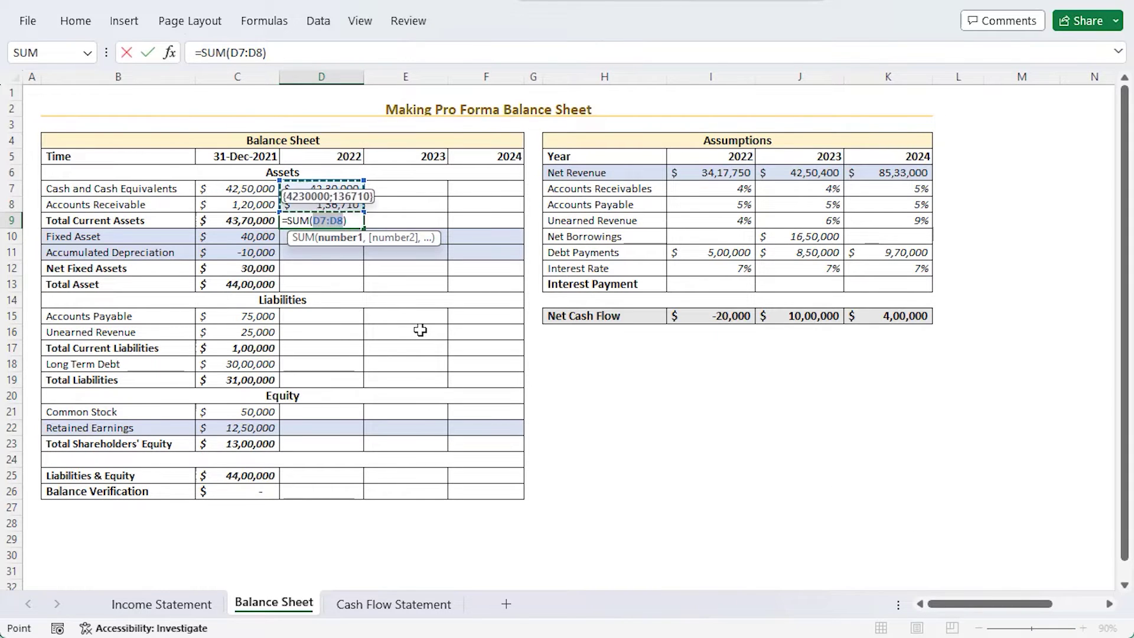
key("Return")
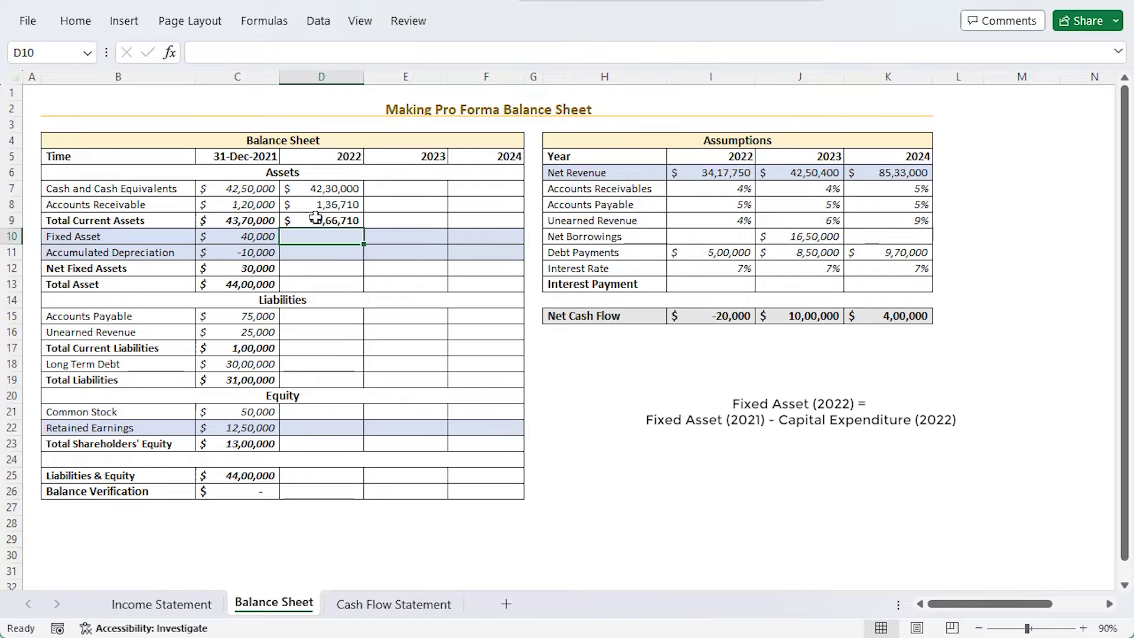
- Calculate the 2022 Fixed Asset in D10 with =$C$10+'Income Statement'!I22, adding the total capital expenditure
type("=")
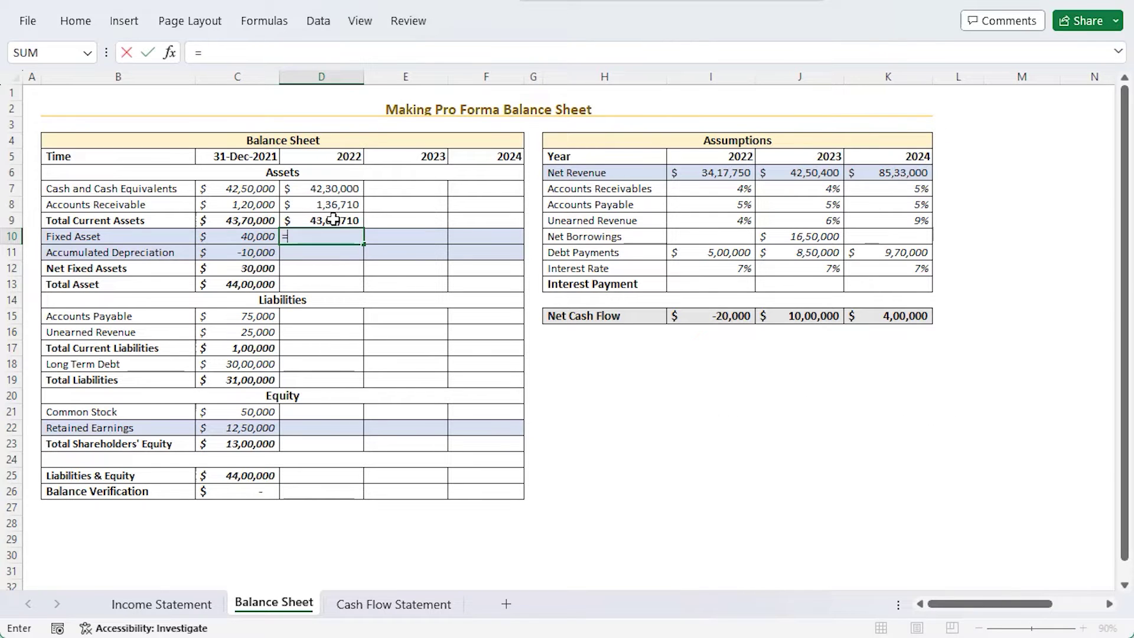
left_click(250, 243)
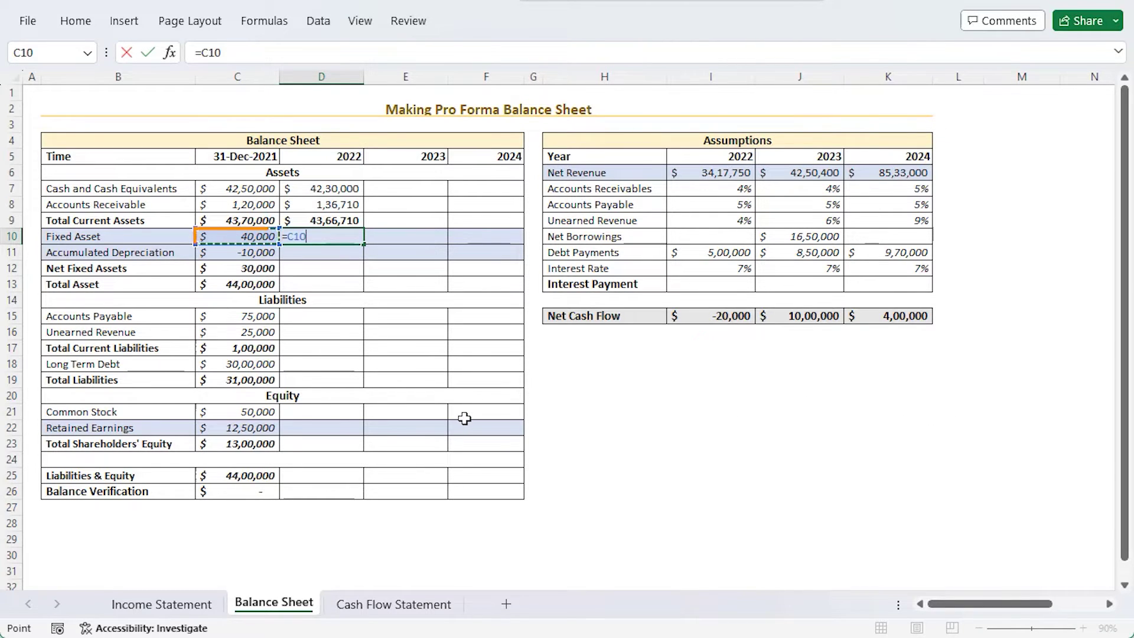
key("F4")
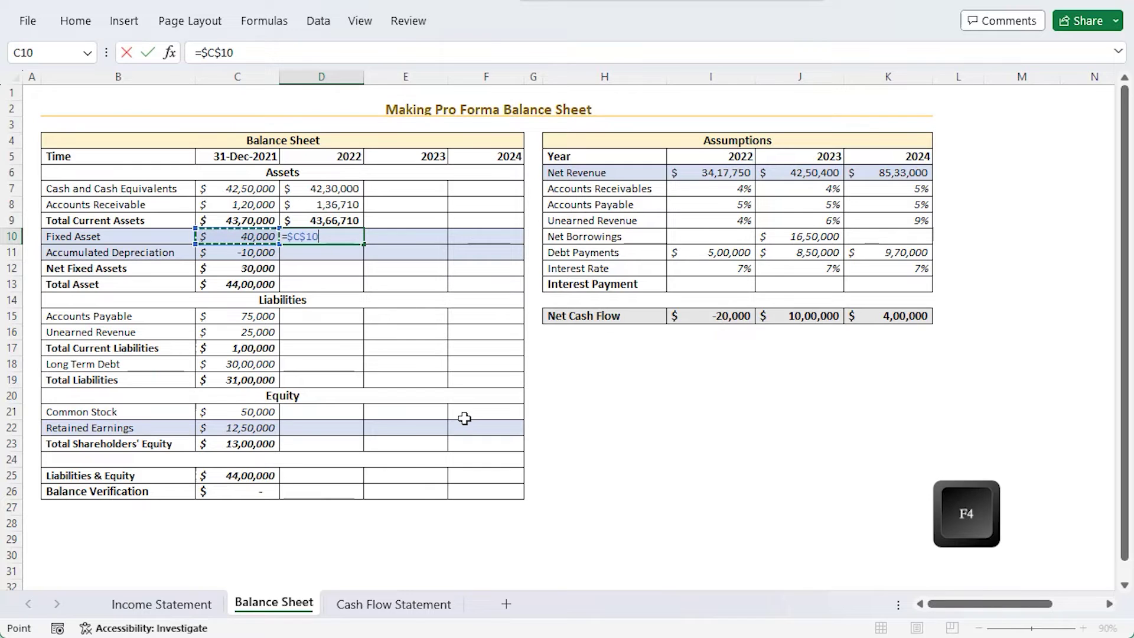
type("+")
left_click(183, 604)
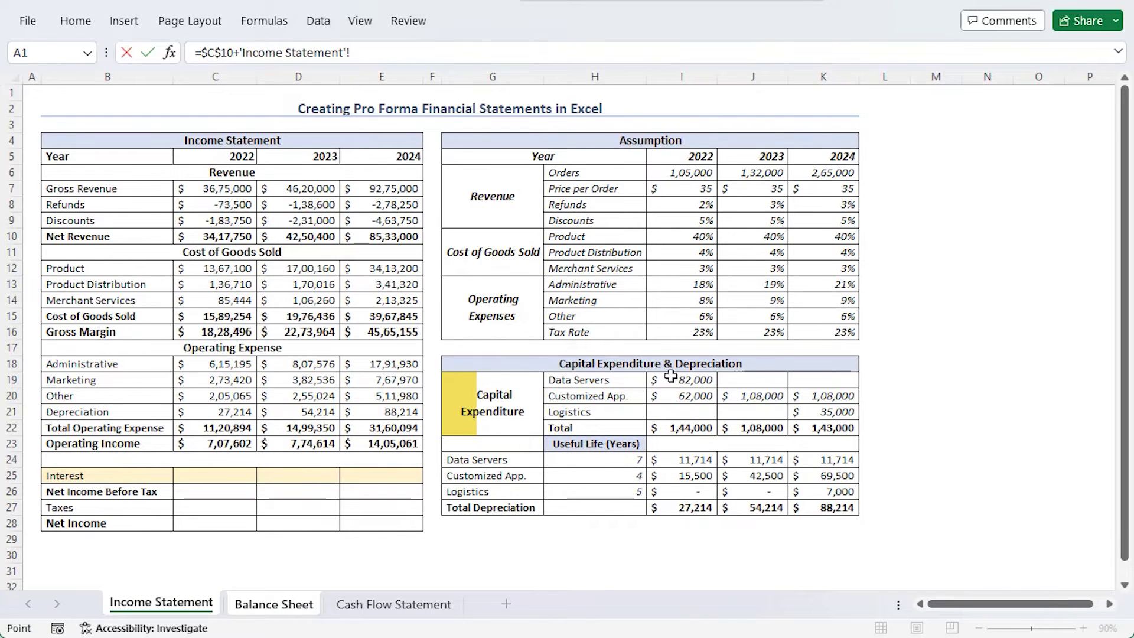
left_click(689, 428)
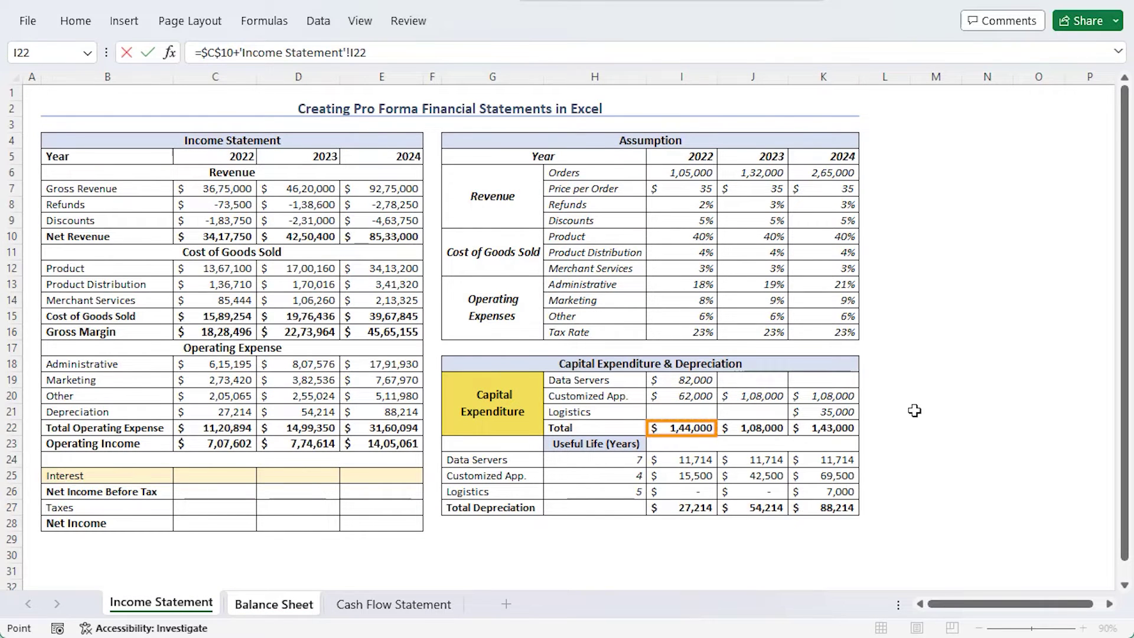
key("Return")
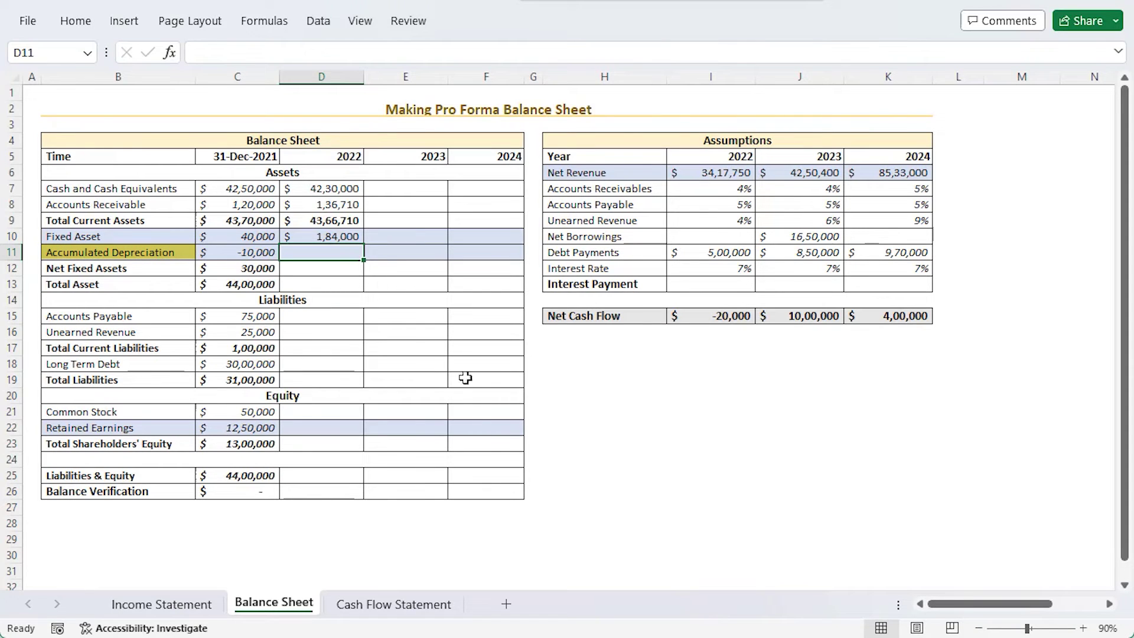
- Calculate 2022 Accumulated Depreciation in D11 with =C11-'Income Statement'!I27, and sum the Net Fixed Assets in D12 with =SUM(D10:D11)
type("=")
left_click(218, 252)
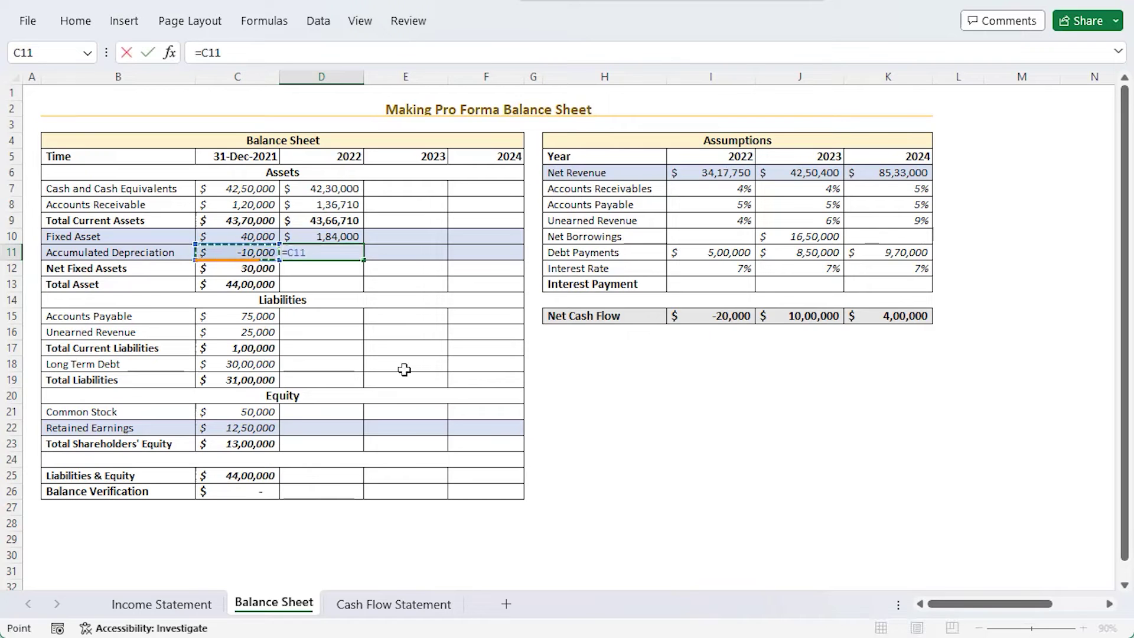
type("-")
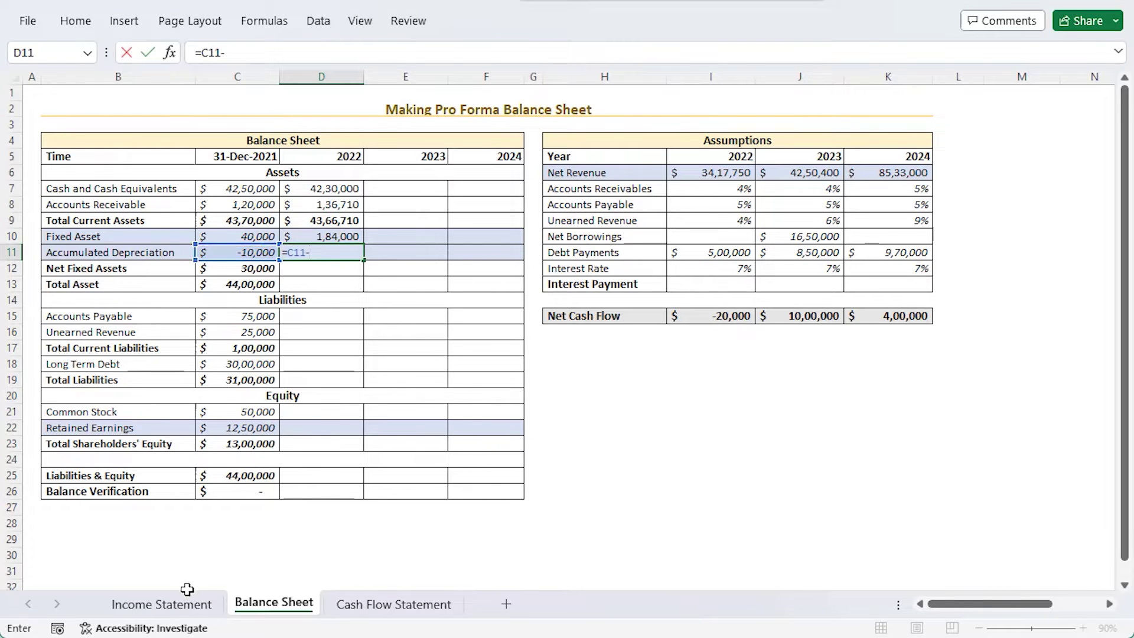
left_click(185, 608)
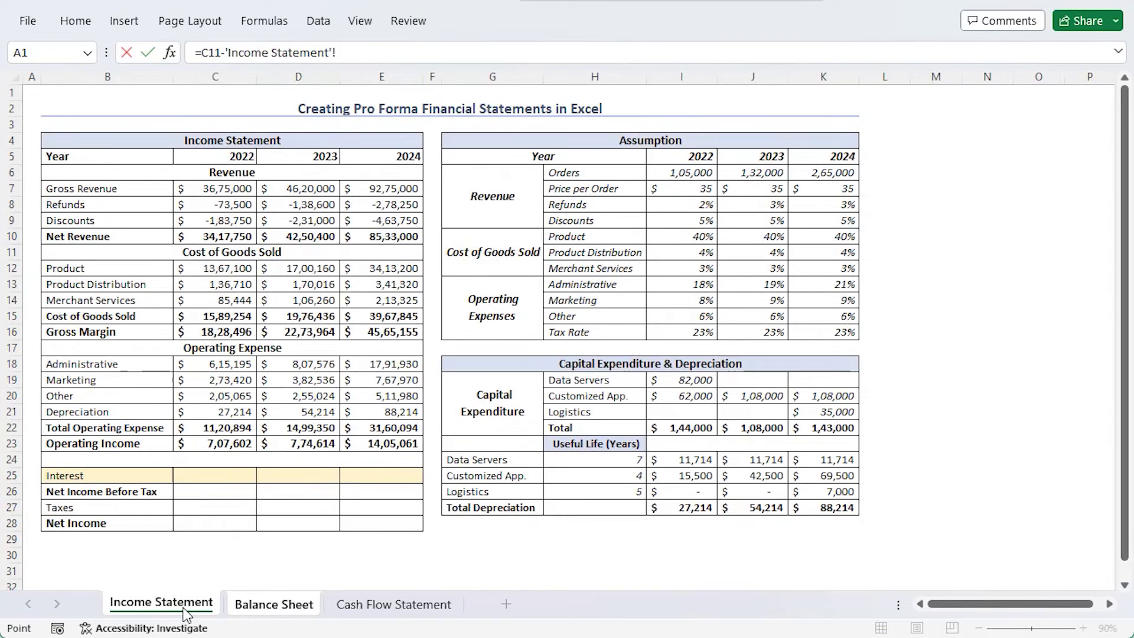
left_click(698, 509)
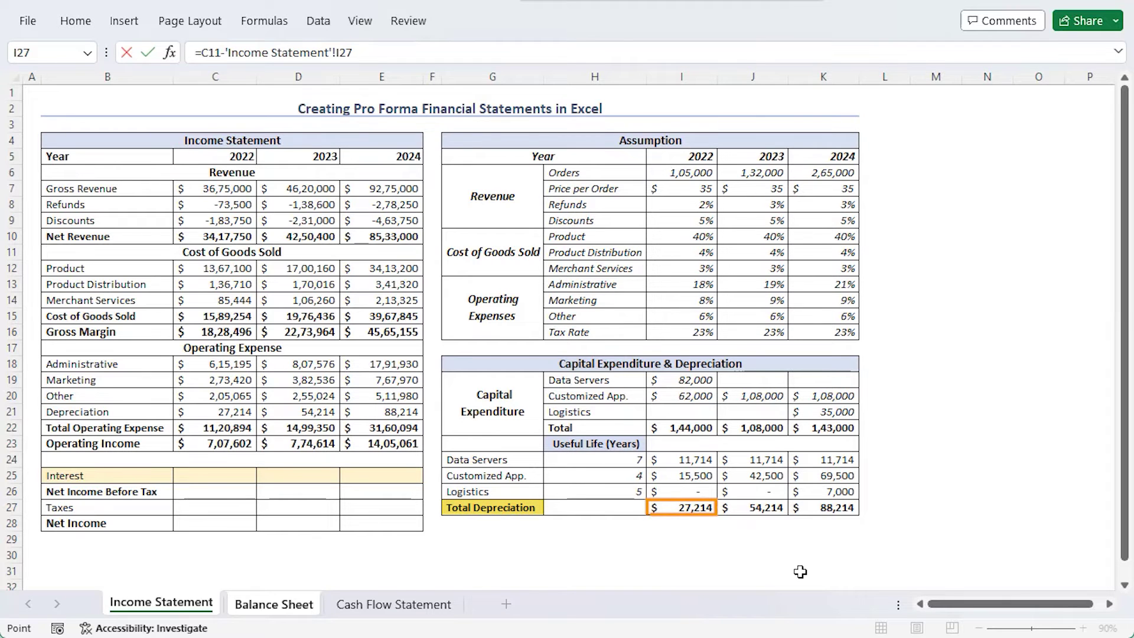
key("Return")
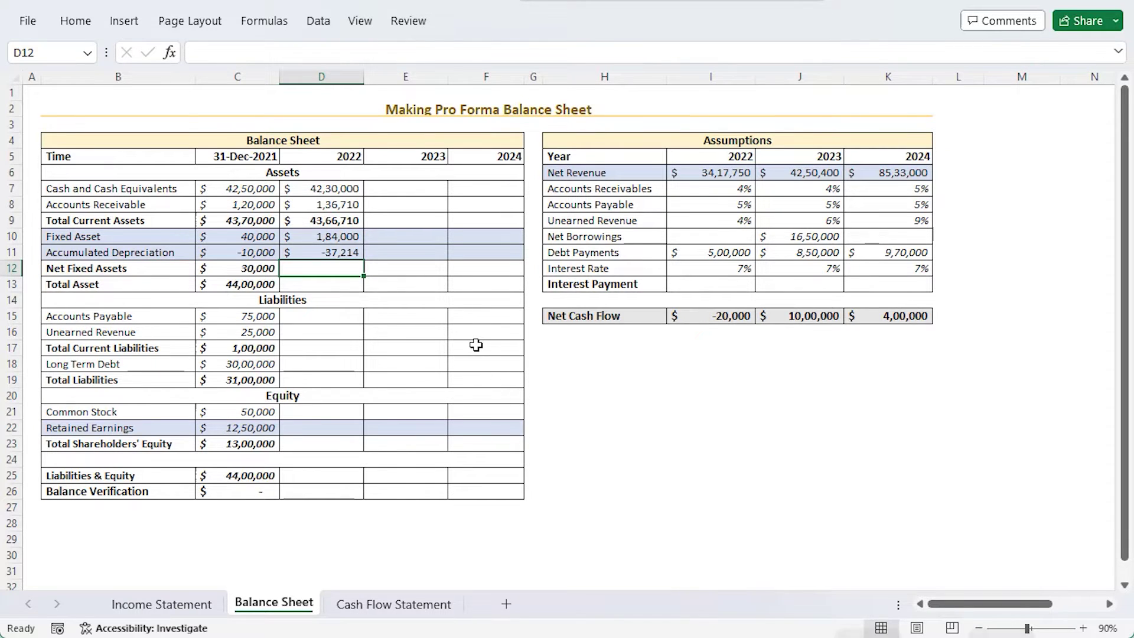
key("alt+equal")
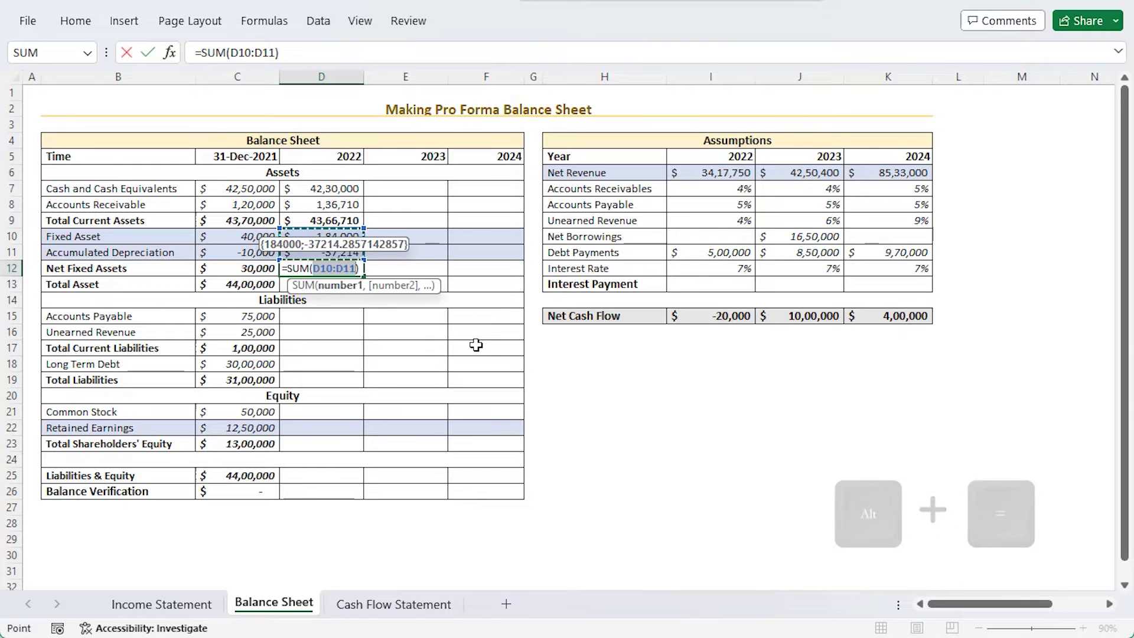
key("Return")
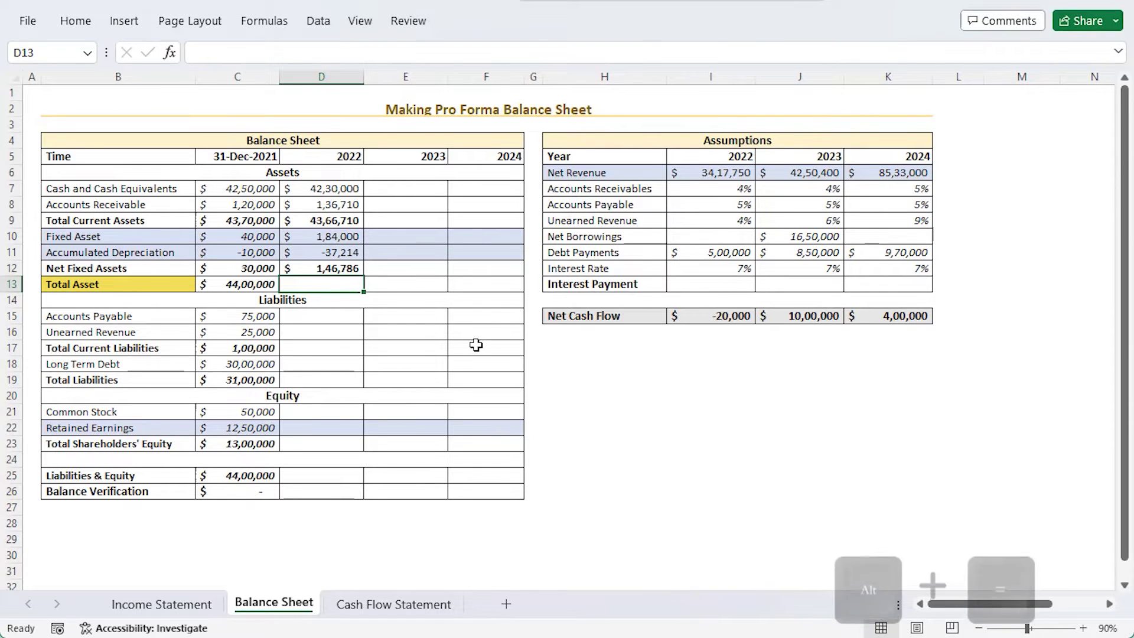
- Sum the 2022 Total Asset in D13 with =SUM(D12,D9) and fill the asset formulas in D7:D13 across to 2024
key("alt+equal")
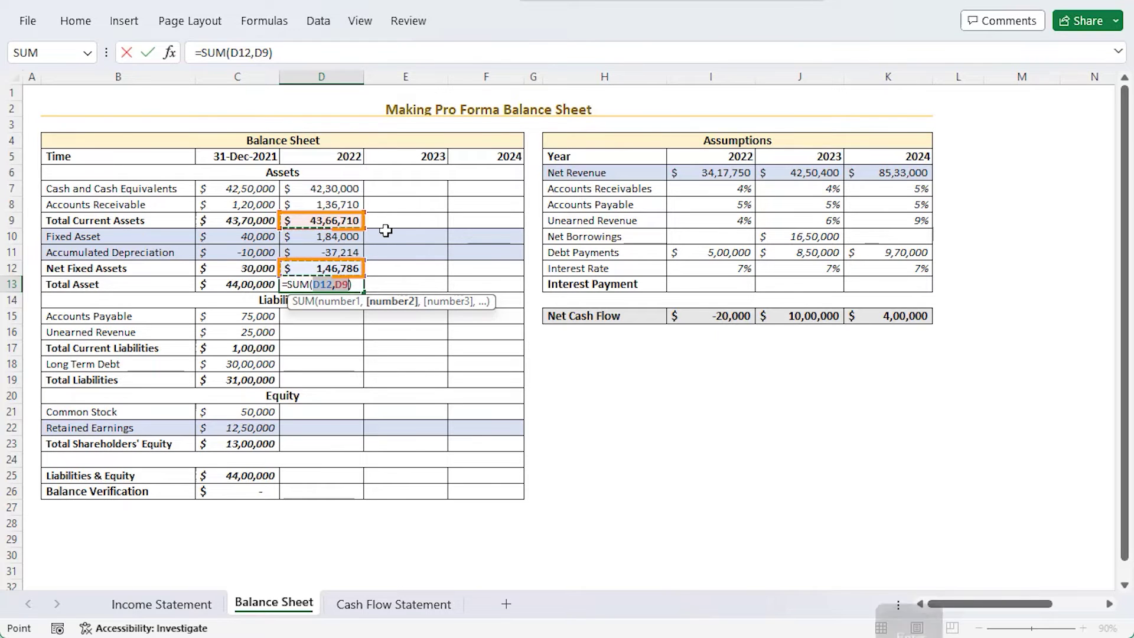
key("Return")
left_click_drag(330, 189, 496, 271)
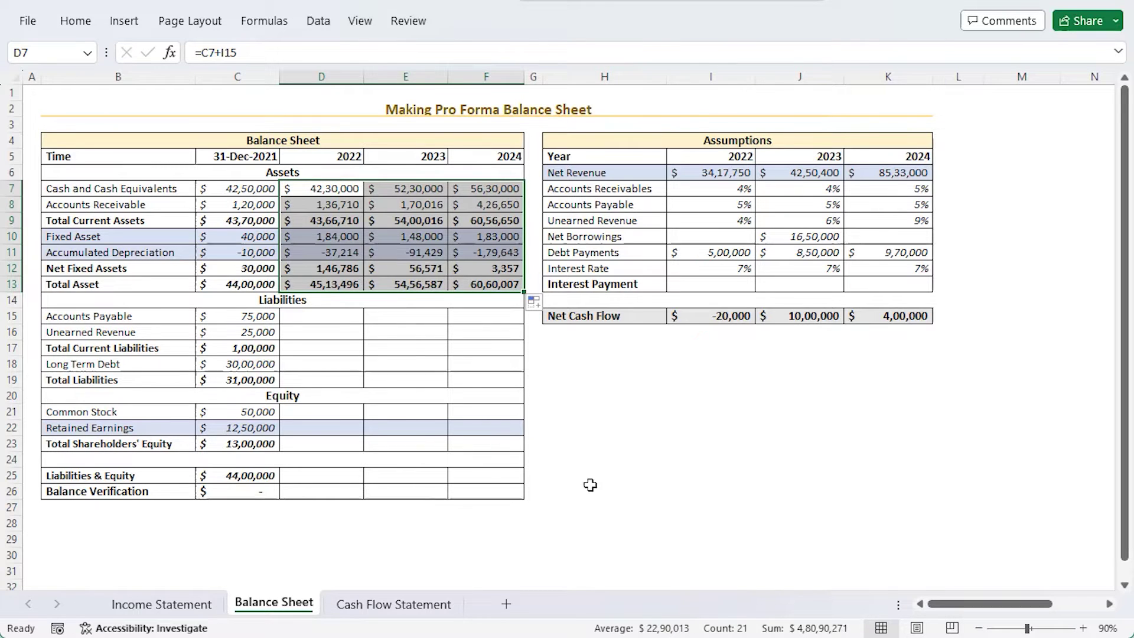
- Calculate the 2022 Accounts Payable in D15 with =I$6*I8, locking the row of the net revenue reference
left_click(329, 315)
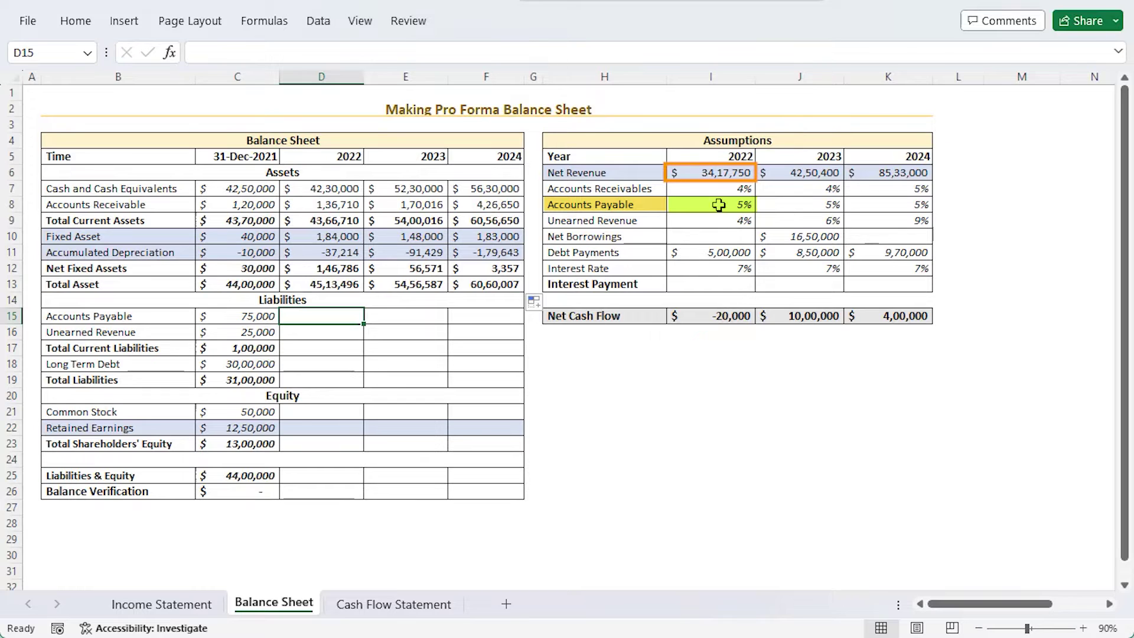
type("=")
left_click(699, 175)
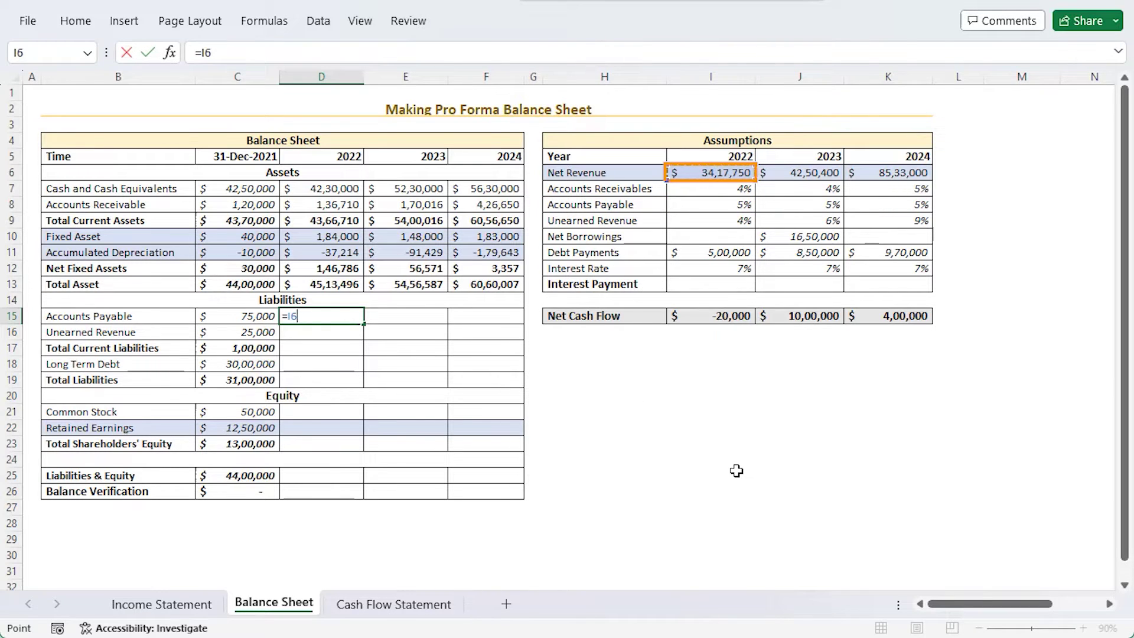
key("F4")
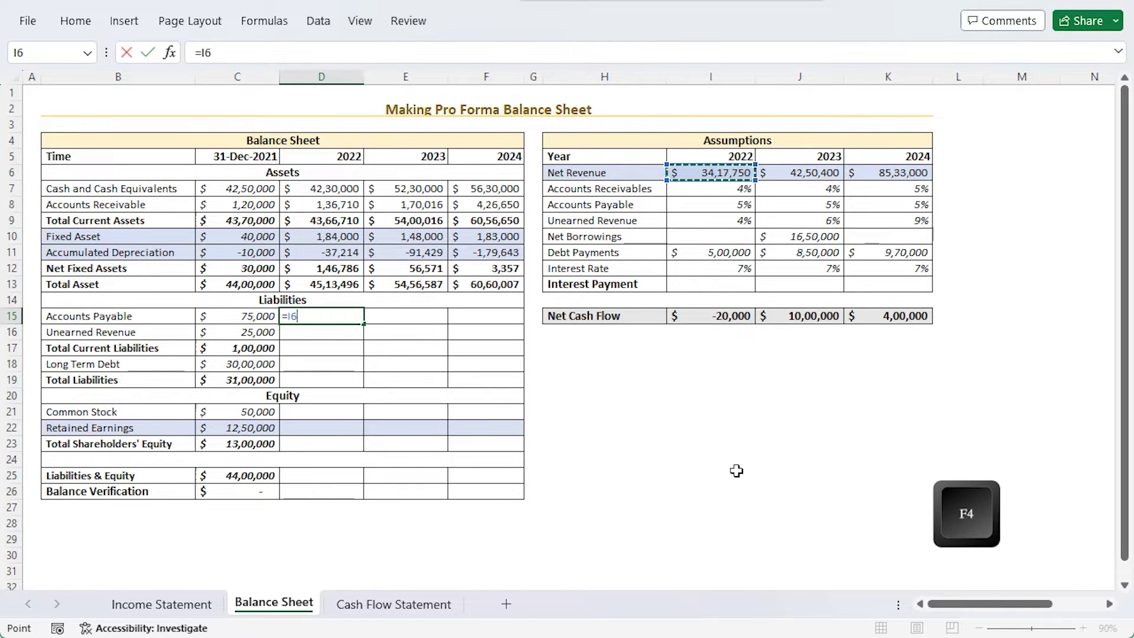
key("F4")
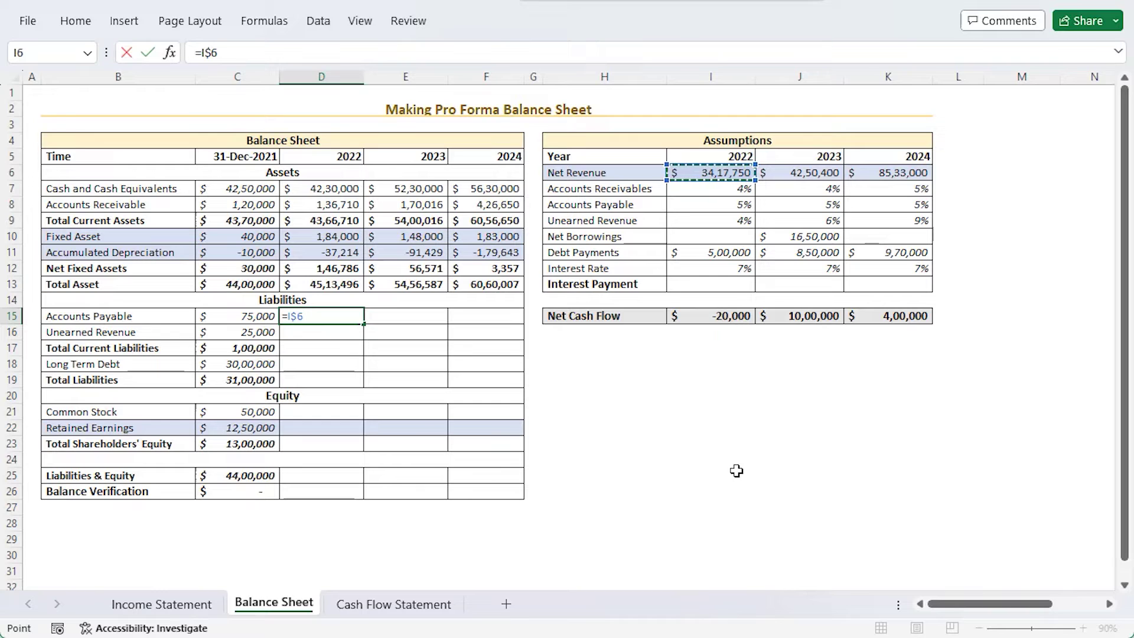
type("*")
left_click(731, 202)
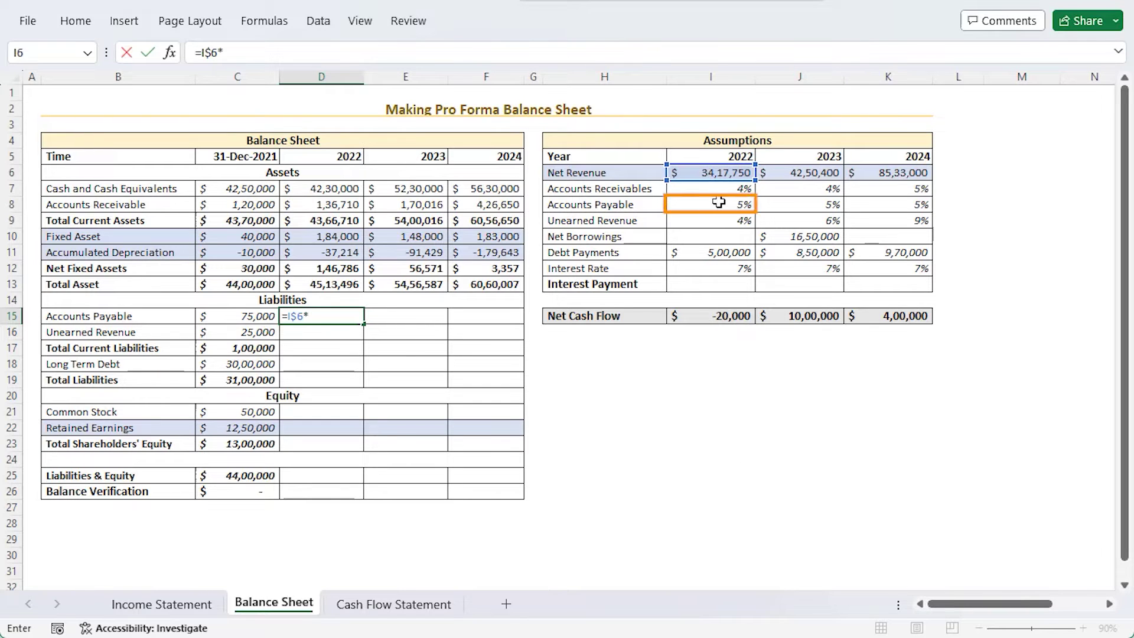
key("Return")
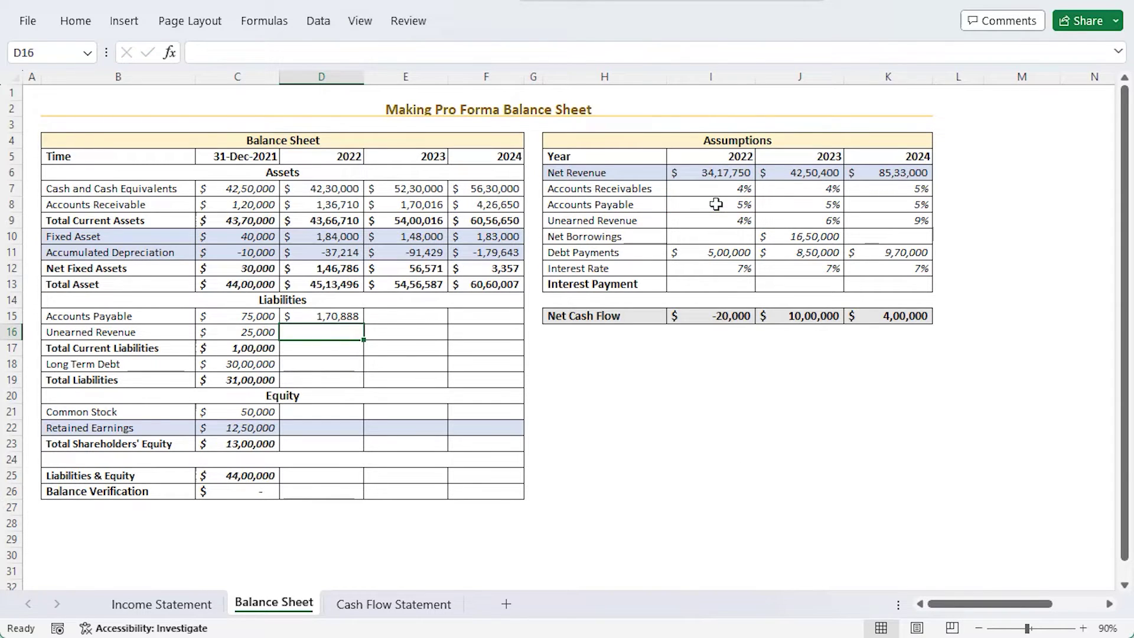
- Copy the Accounts Payable formula down to Unearned Revenue in D16, and sum both as the 2022 Total Current Liabilities in D17
left_click(332, 314)
left_click_drag(363, 321, 366, 335)
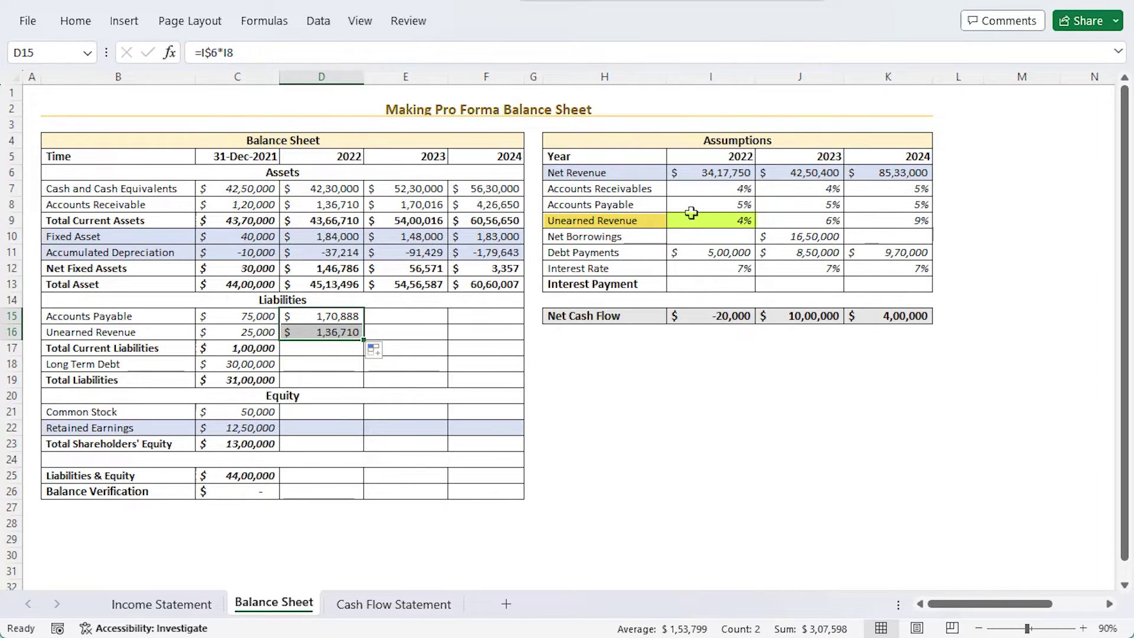
left_click(330, 349)
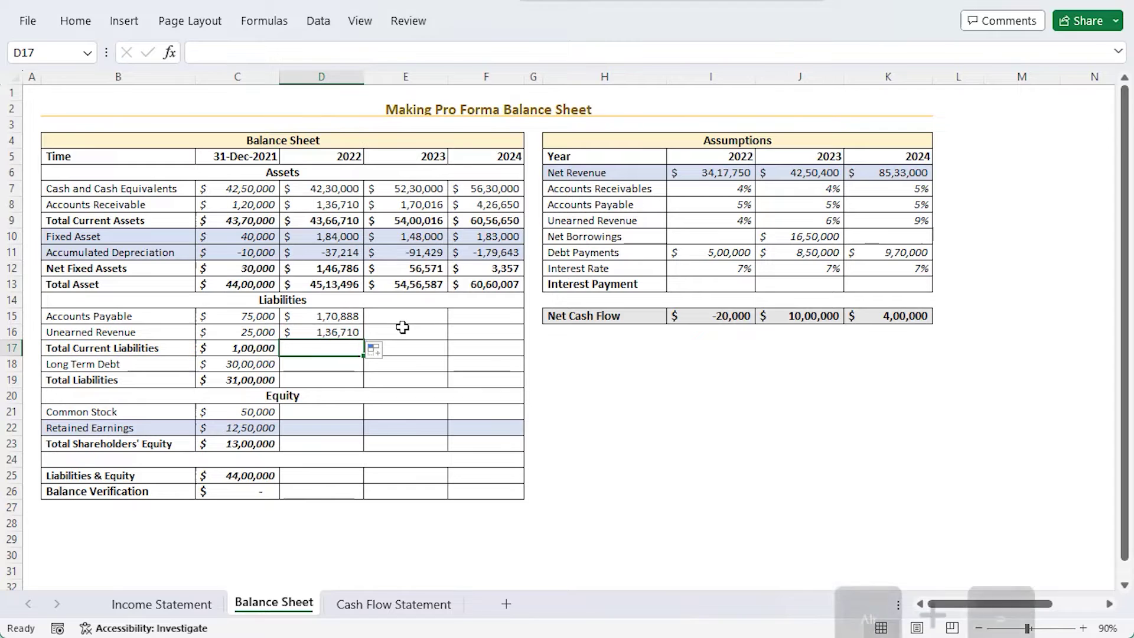
key("alt+equal")
key("Return")
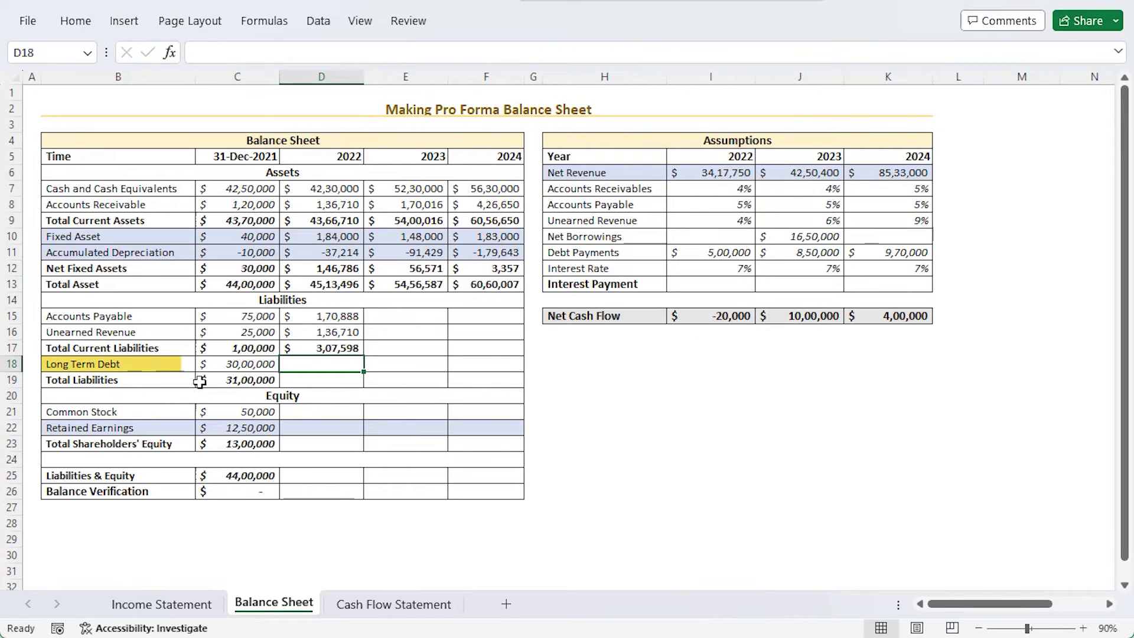
- Calculate the 2022 Long Term Debt in D18 with =C18+I10-I11, adding net borrowings and subtracting debt payments
type("=")
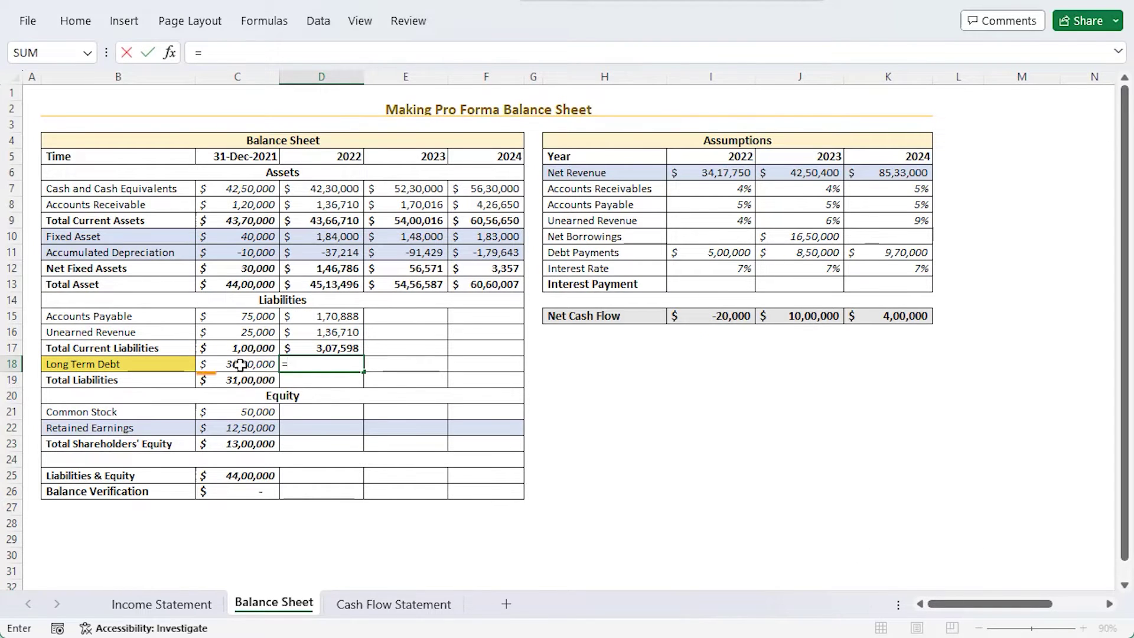
left_click(239, 364)
type("+")
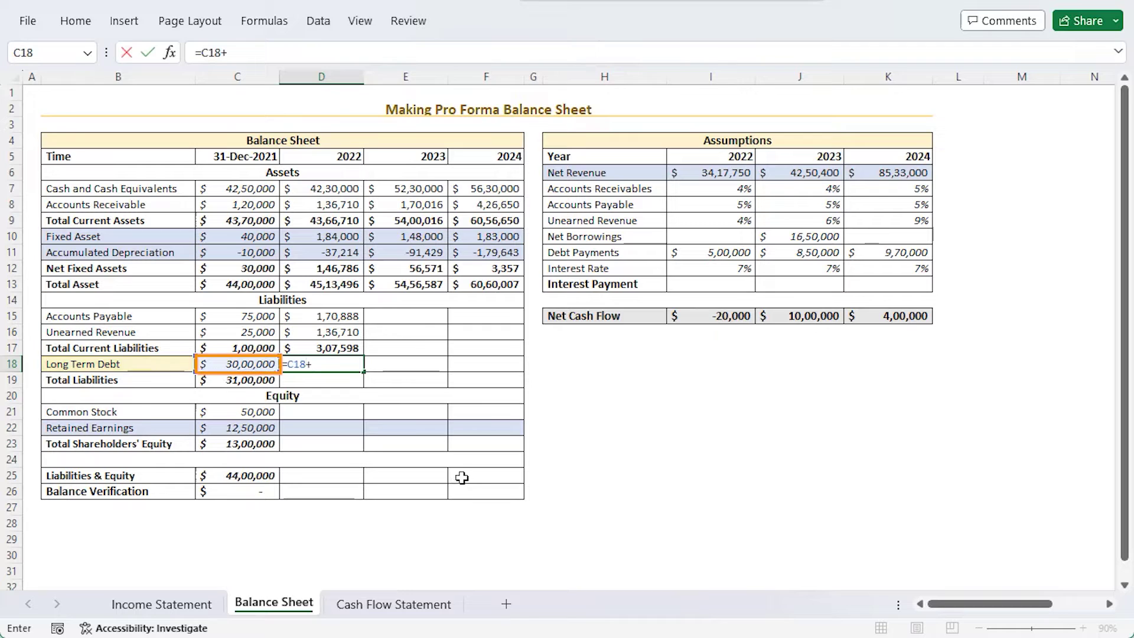
left_click(737, 239)
type("-")
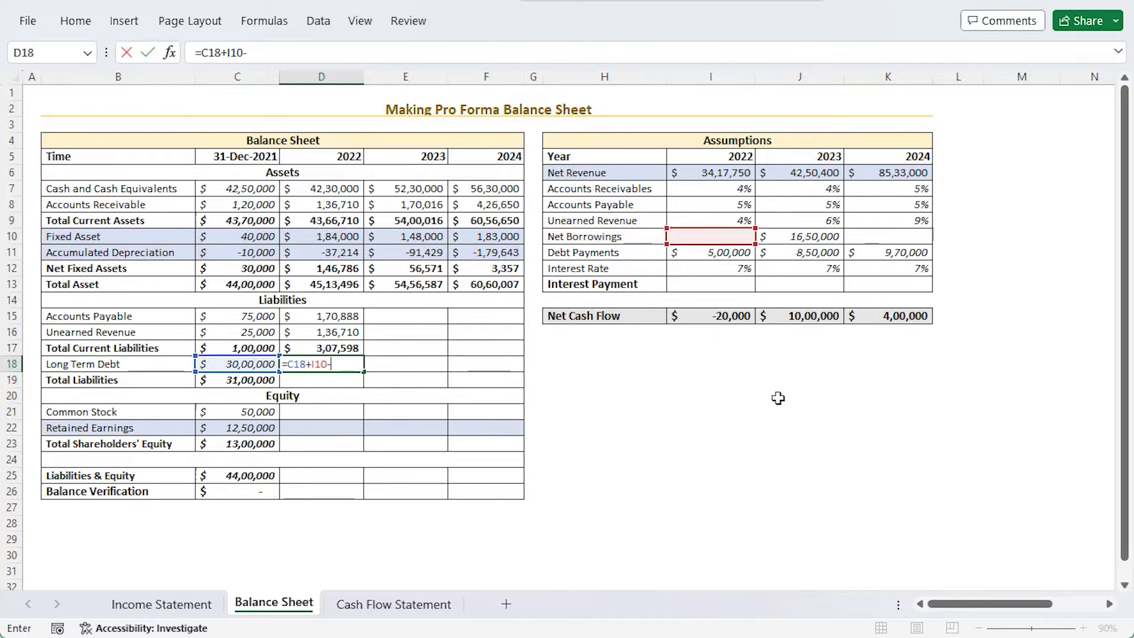
left_click(716, 253)
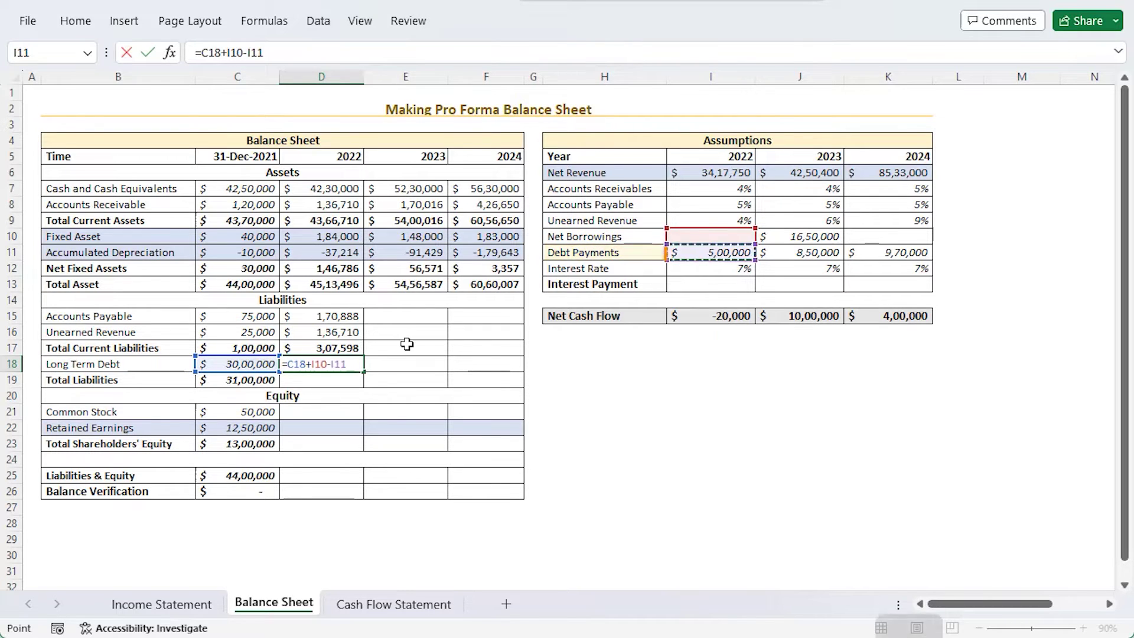
key("Return")
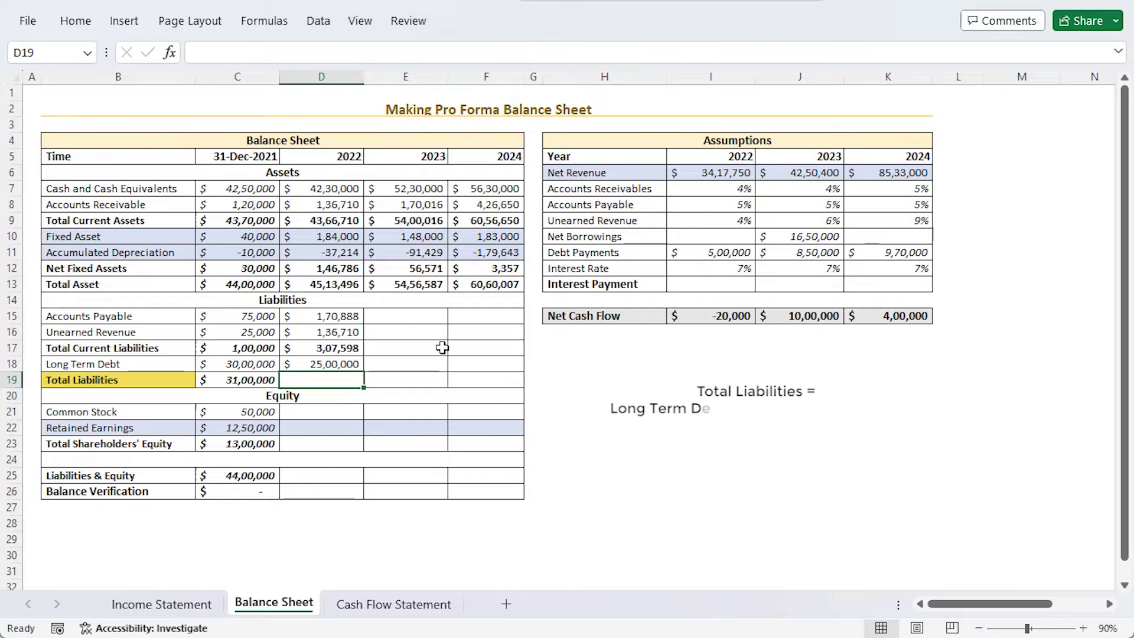
- Sum the 2022 Total Liabilities in D19 with =SUM(D17:D18) and fill the liability formulas in D15:D19 across to 2024
key("alt+equal")
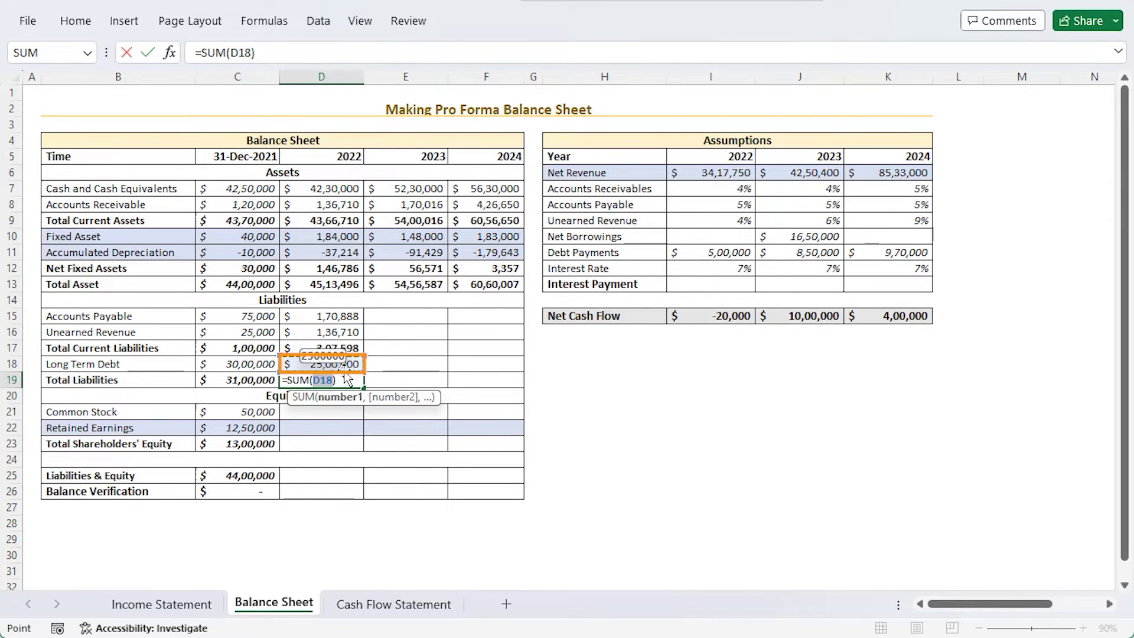
left_click_drag(330, 364, 353, 347)
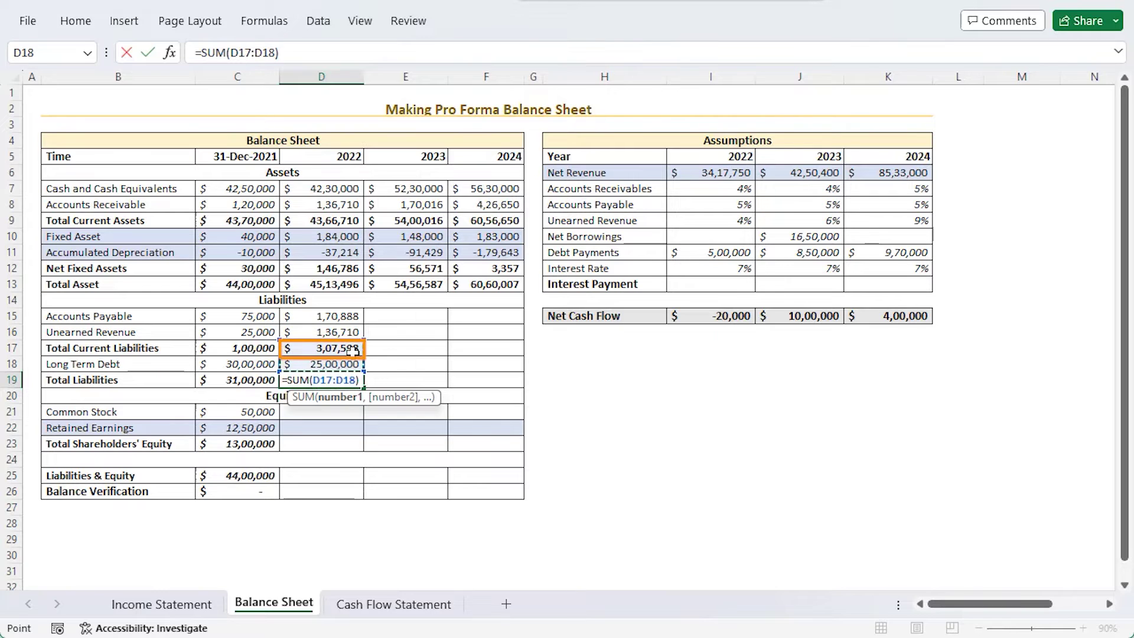
key("Return")
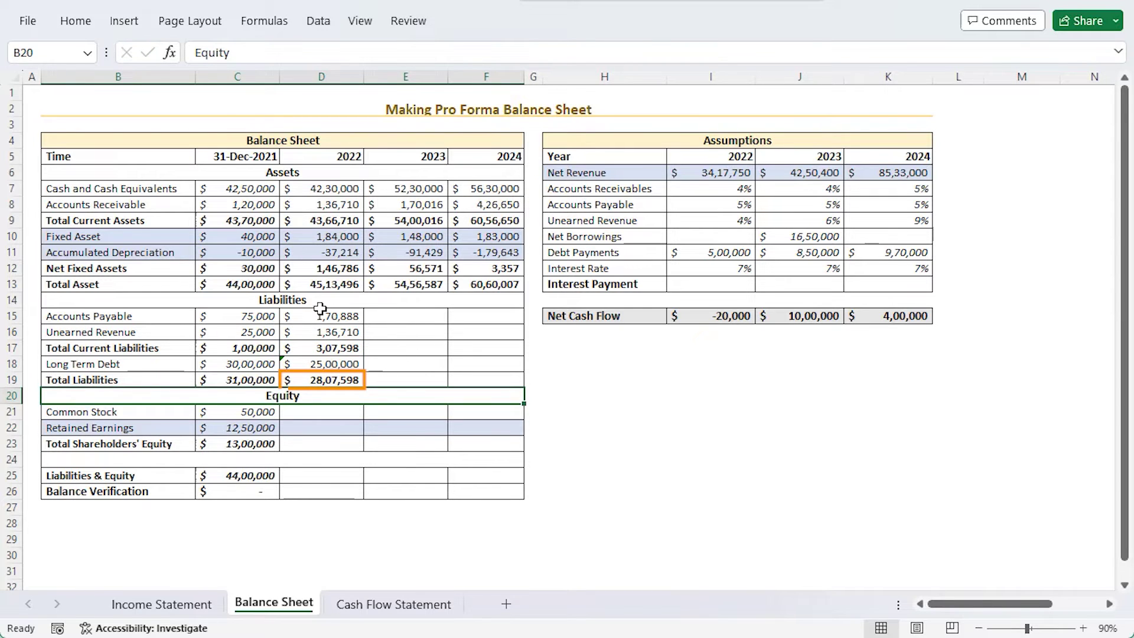
left_click_drag(327, 313, 508, 376)
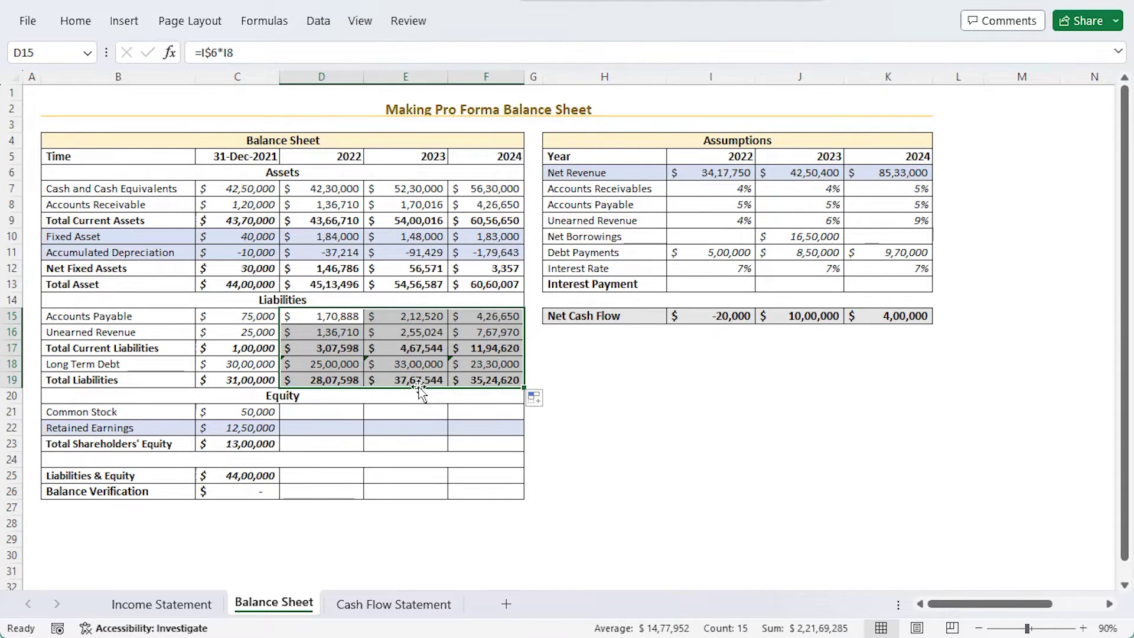
left_click(392, 395)
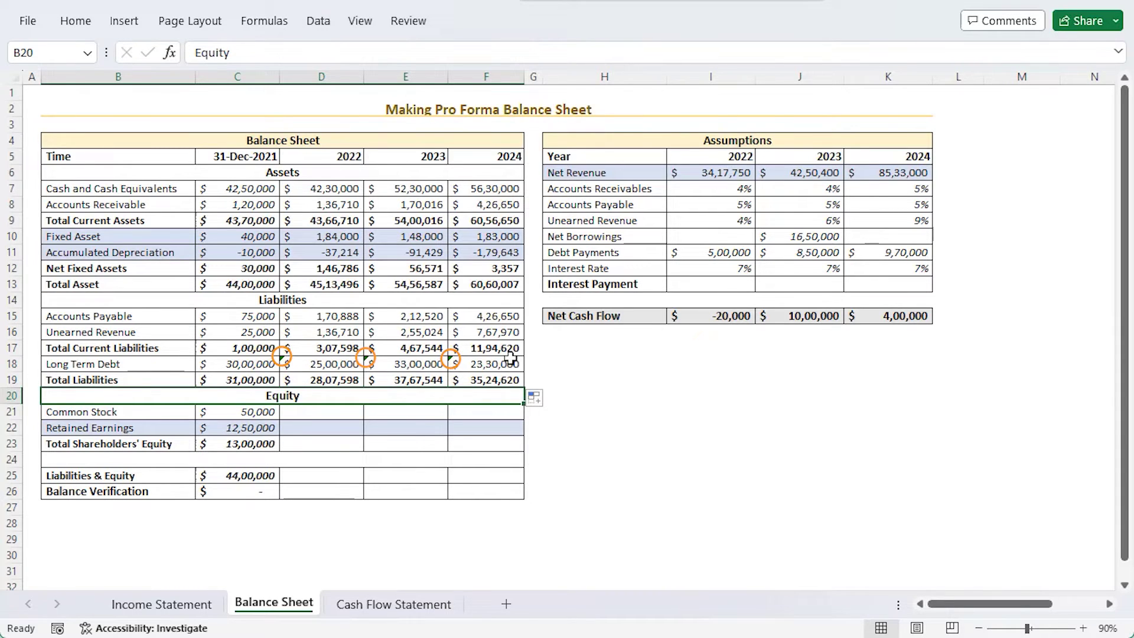
- Ignore the inconsistent formula errors flagged on the Long Term Debt cells D18:F18
left_click(309, 369)
left_click(273, 367)
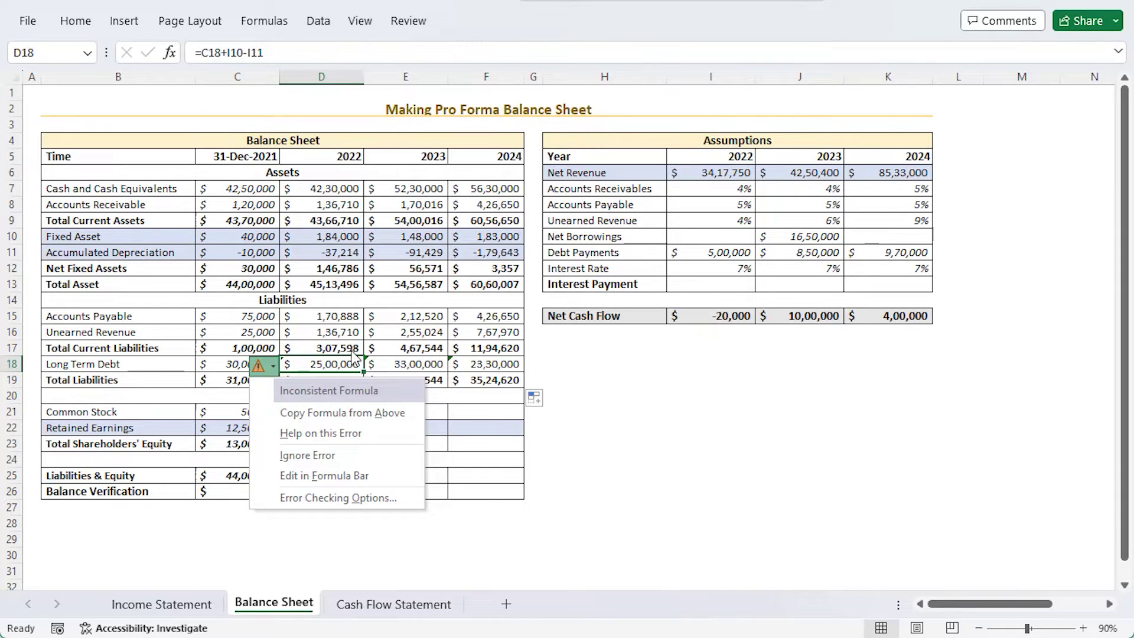
key("Escape")
left_click_drag(369, 362, 481, 362)
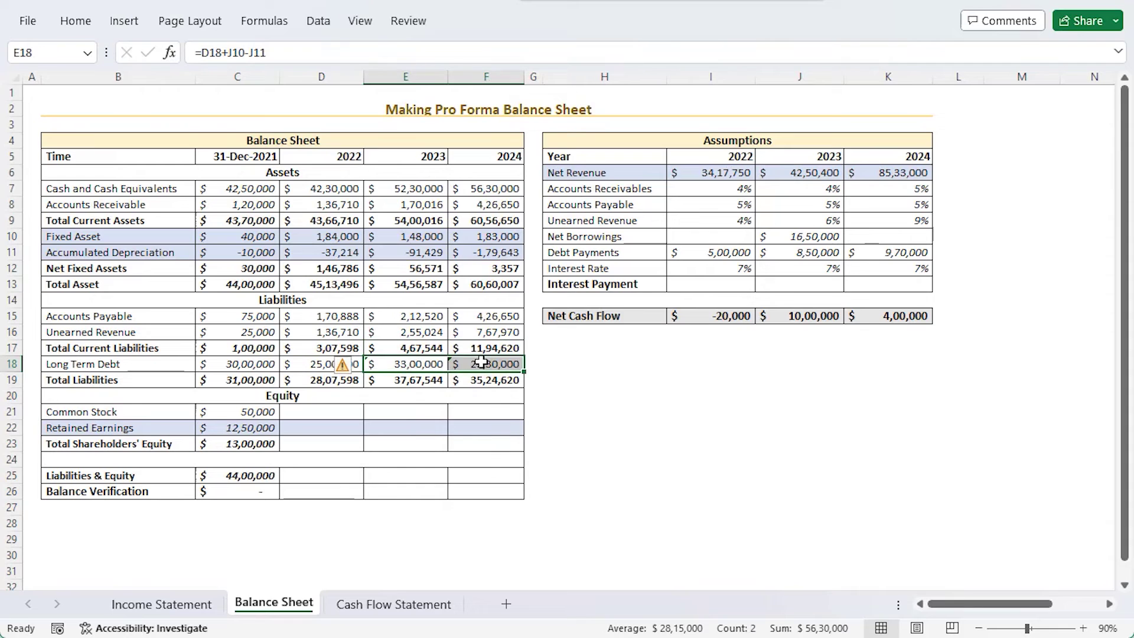
left_click(342, 365)
left_click(405, 461)
- Calculate the 2022 Interest Payment in I13 with =D18*I12, multiplying long term debt by the interest rate
left_click(716, 283)
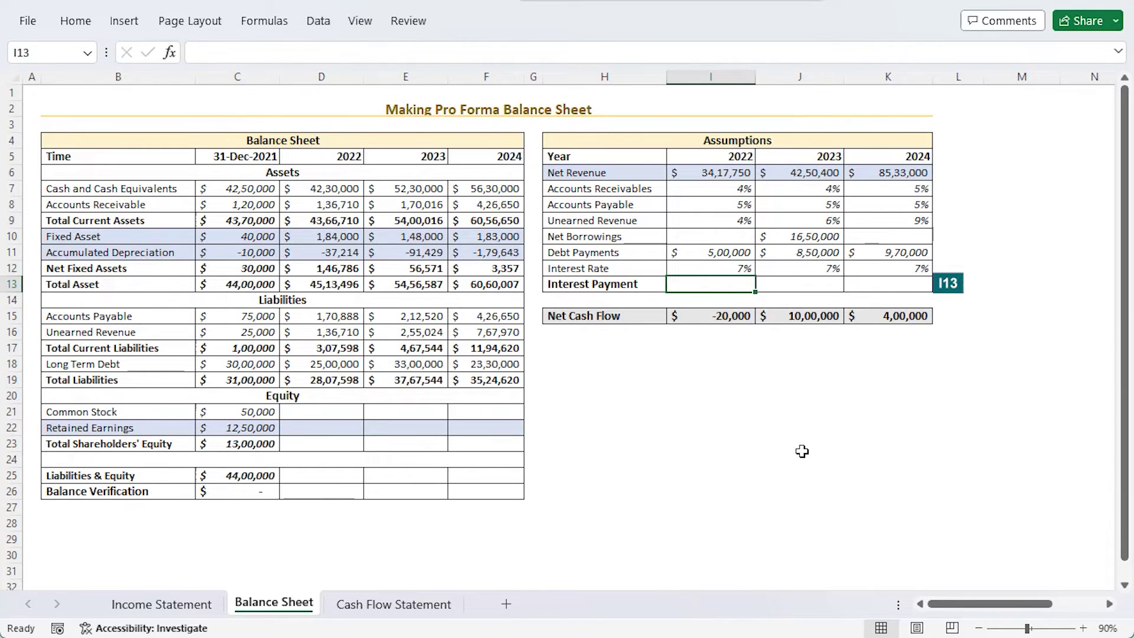
type("=")
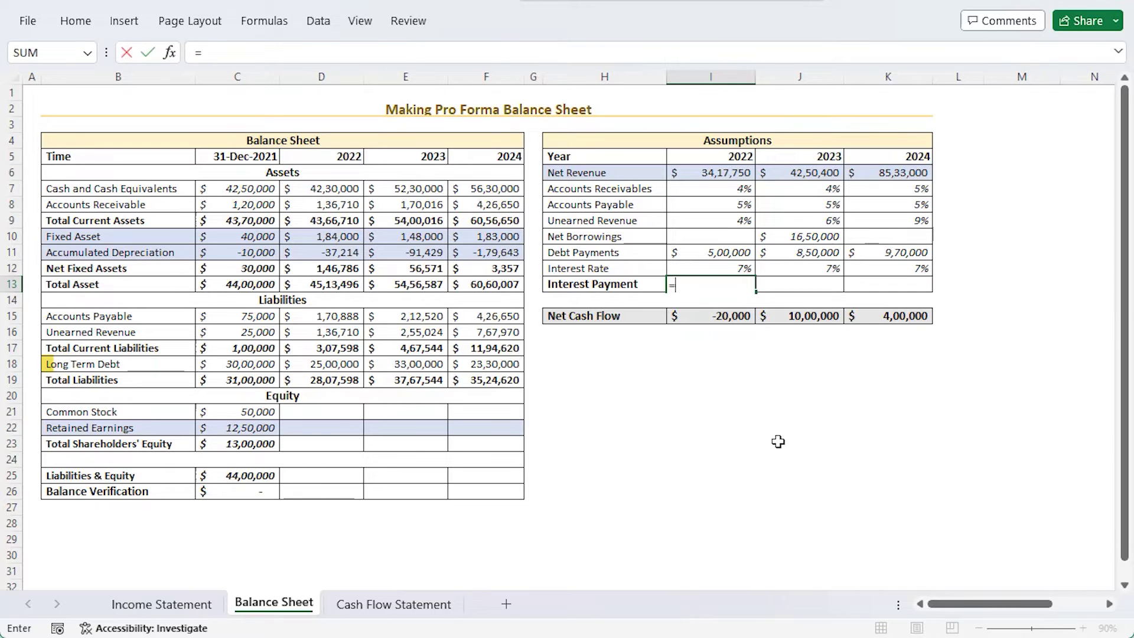
left_click(306, 364)
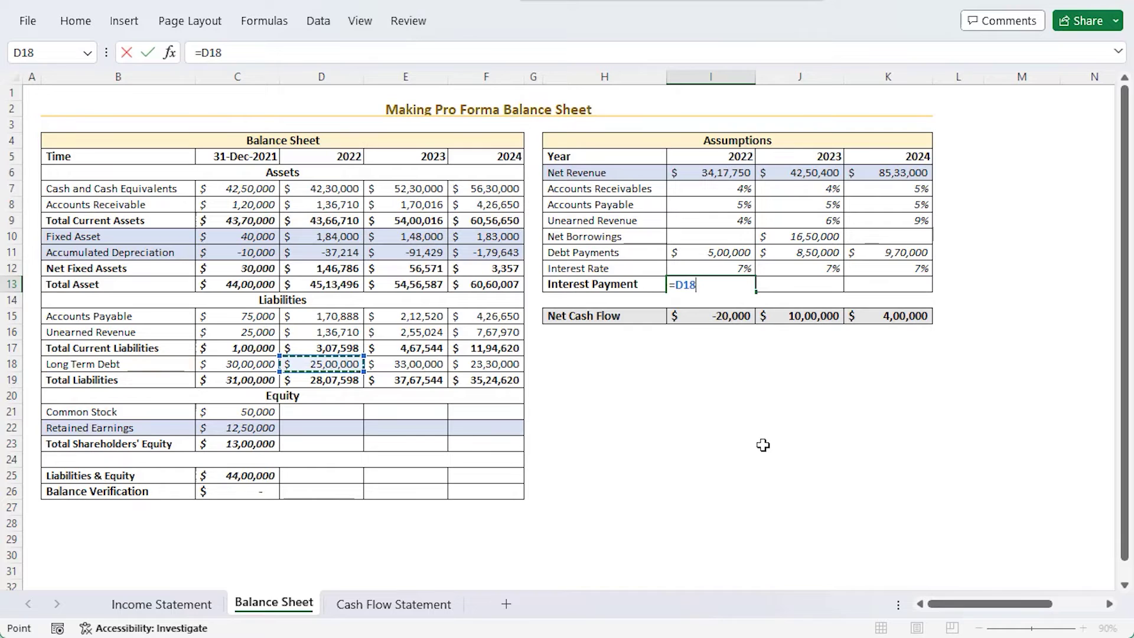
type("*")
left_click(710, 269)
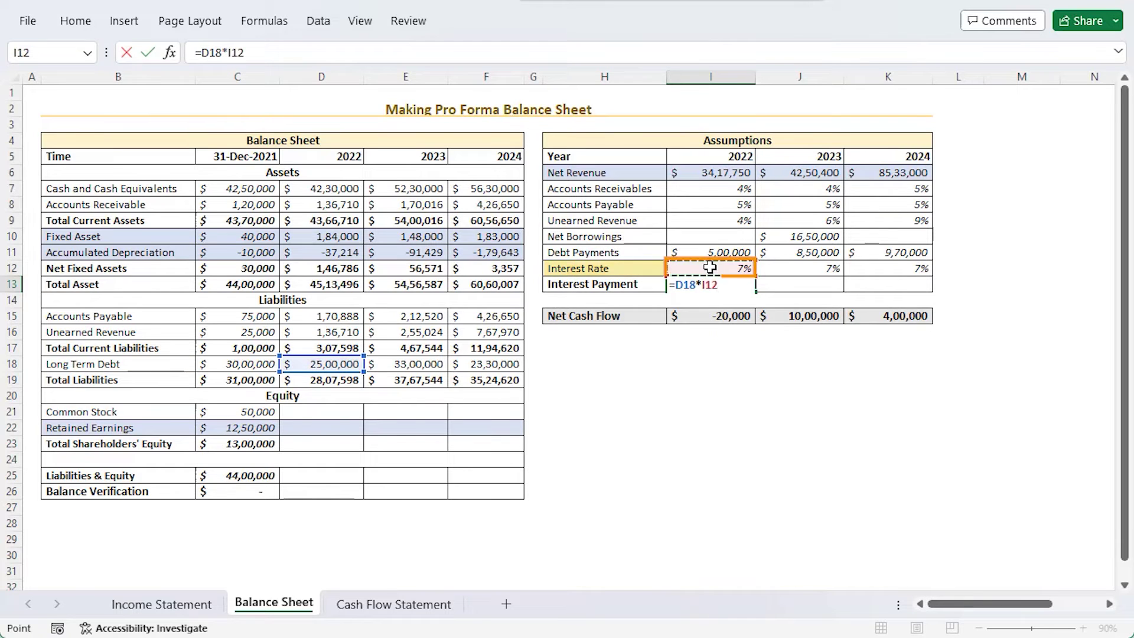
key("Return")
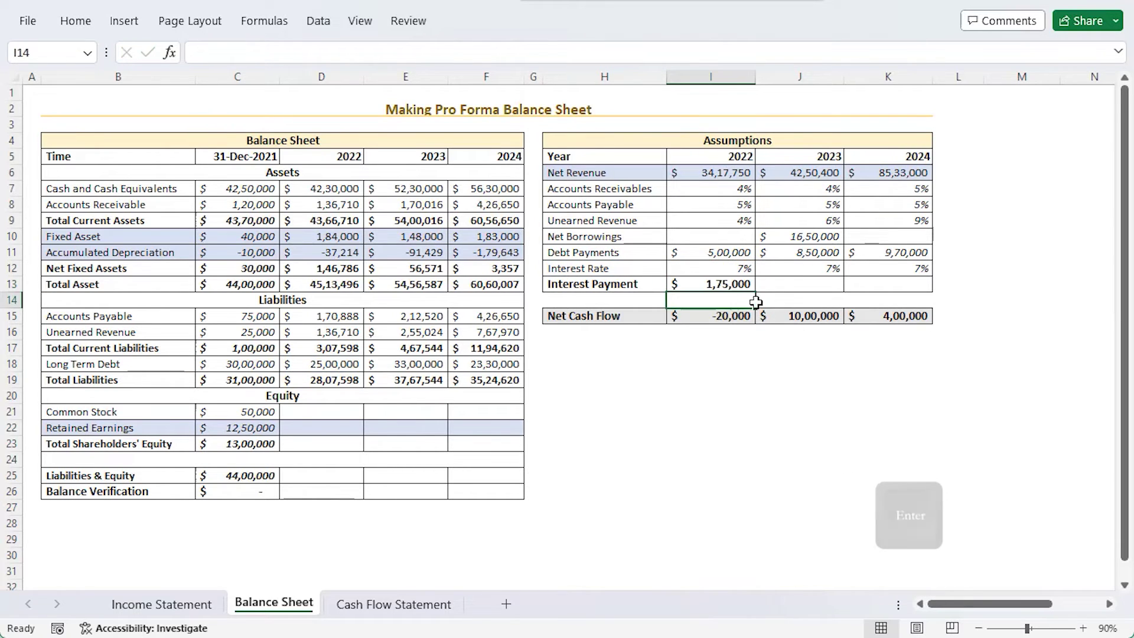
- Fill the 2022 Interest Payment formula in I13 across to 2023 and 2024
left_click(732, 284)
left_click_drag(755, 292, 901, 282)
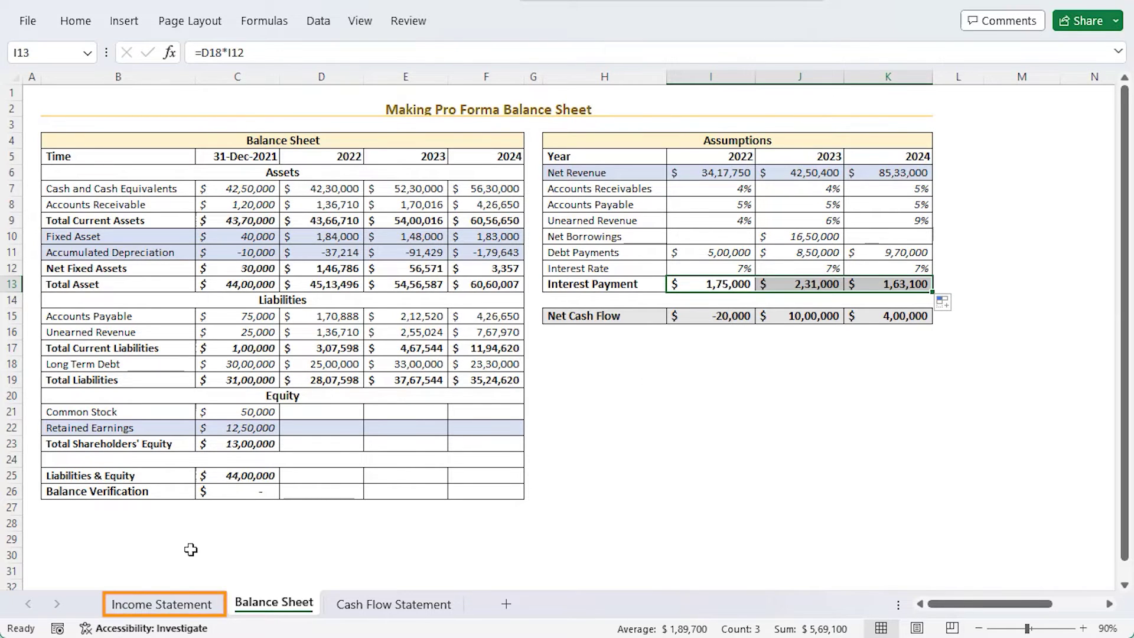
- Link the 2022 Interest in C25 of the Income Statement sheet to the Interest Payment with ='Balance Sheet'!I13
left_click(187, 606)
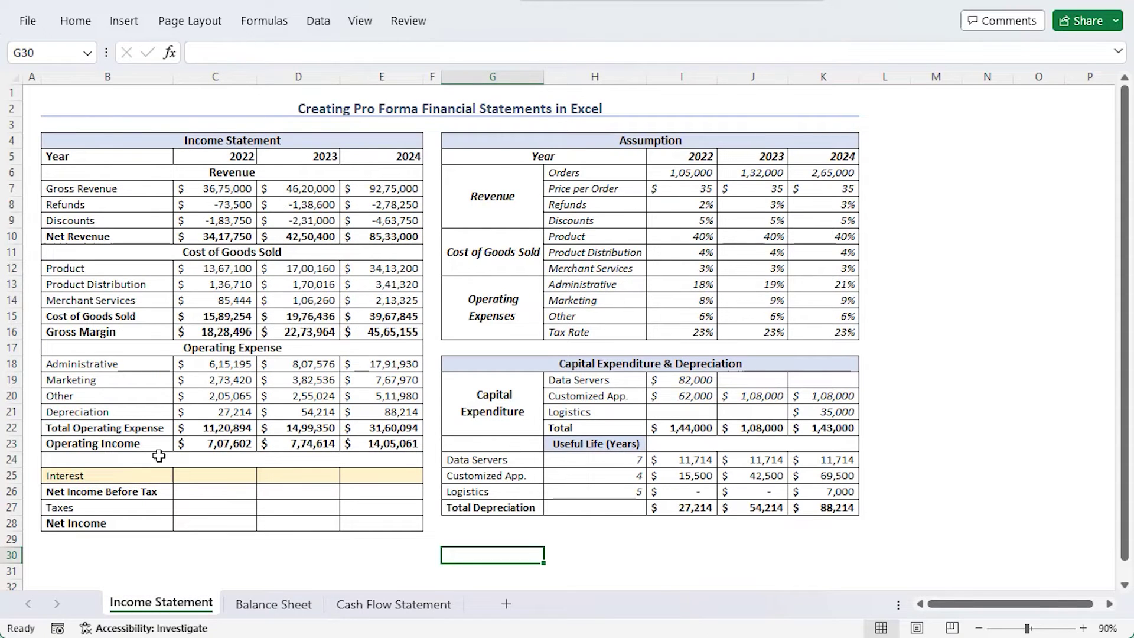
left_click(219, 475)
type("=")
left_click(273, 603)
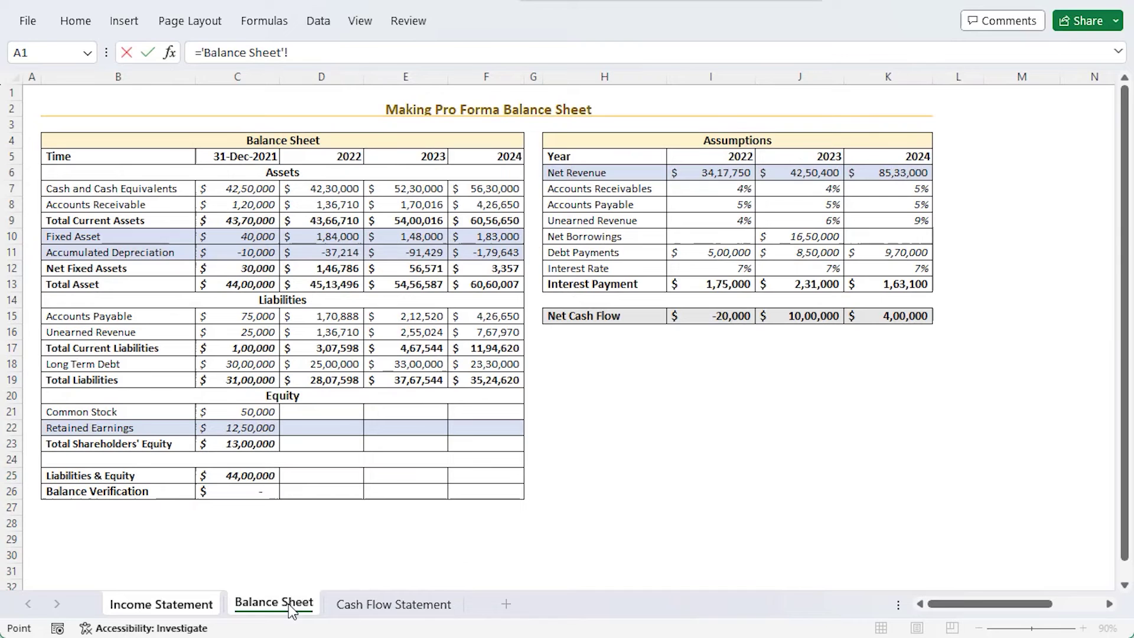
left_click(708, 284)
key("Return")
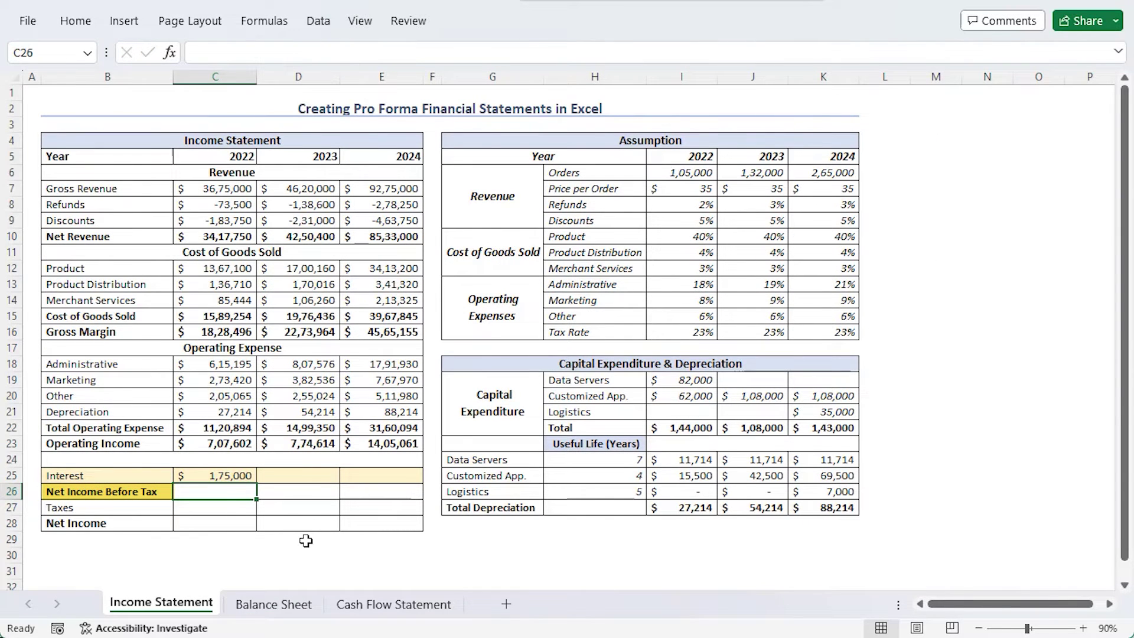
- Calculate the 2022 Net Income Before Tax in C26 with =C23-C25, subtracting interest from operating income
type("=")
key("Up")
key("Up")
key("Up")
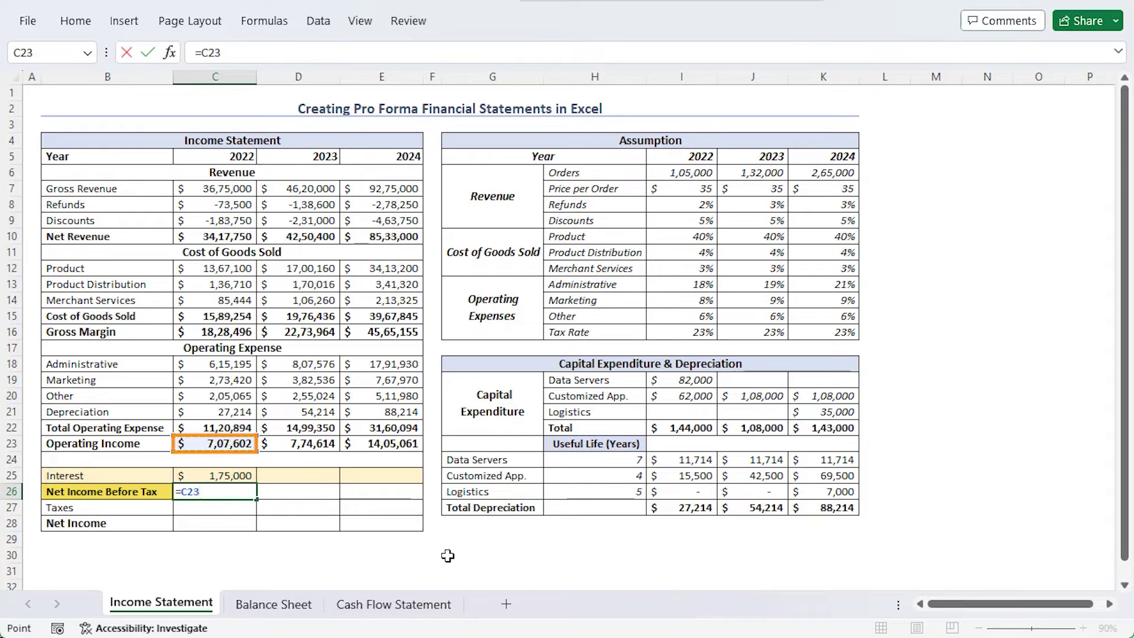
type("-")
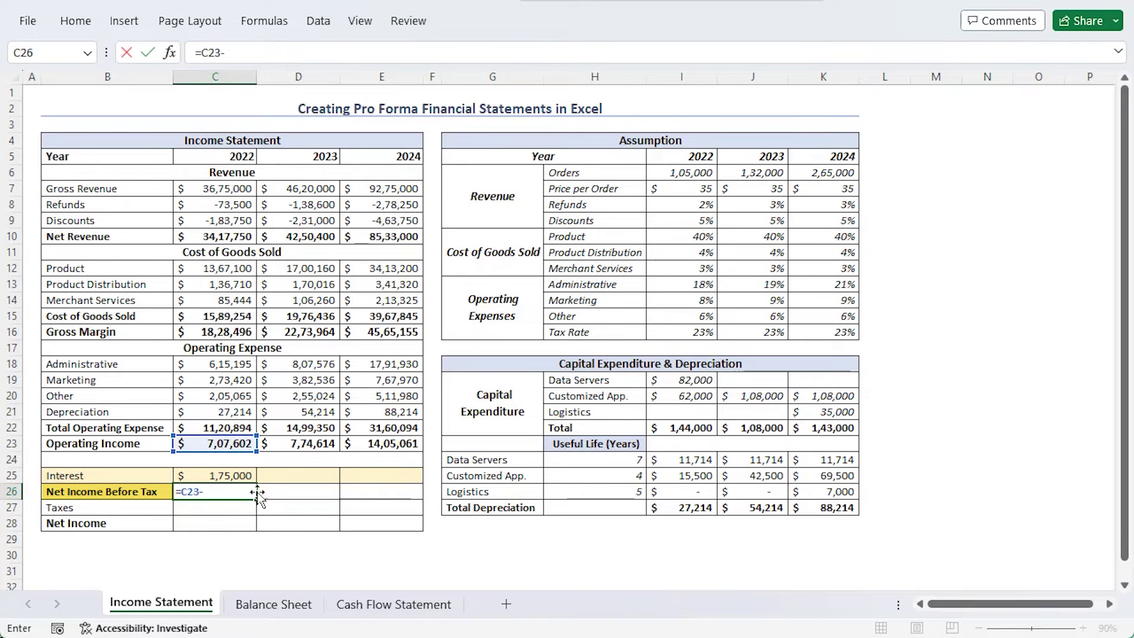
left_click(214, 475)
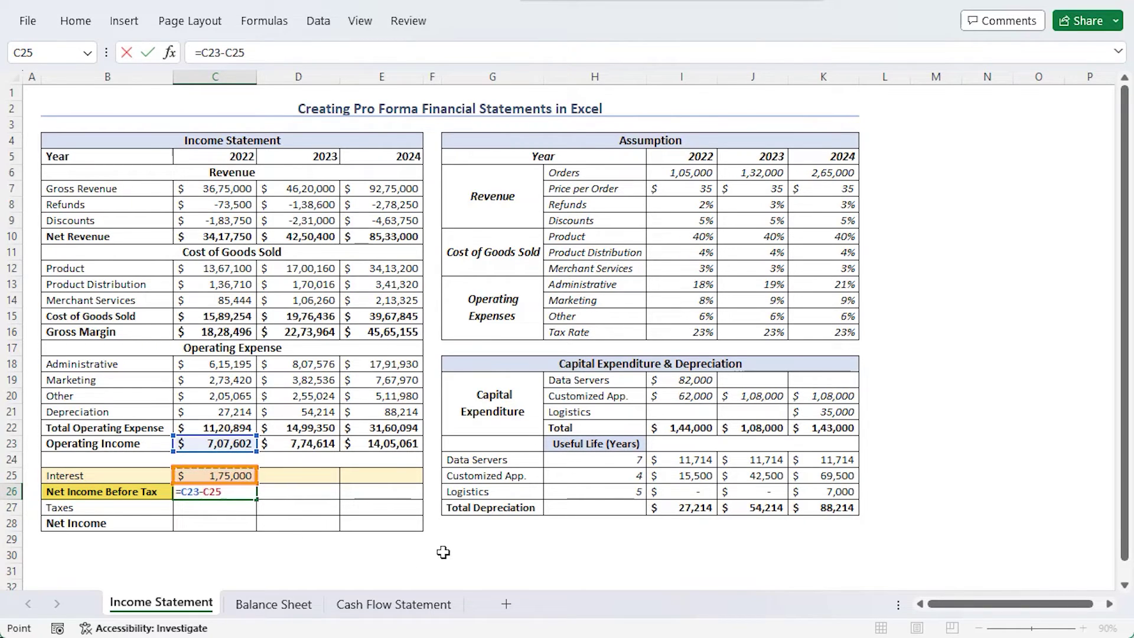
key("Return")
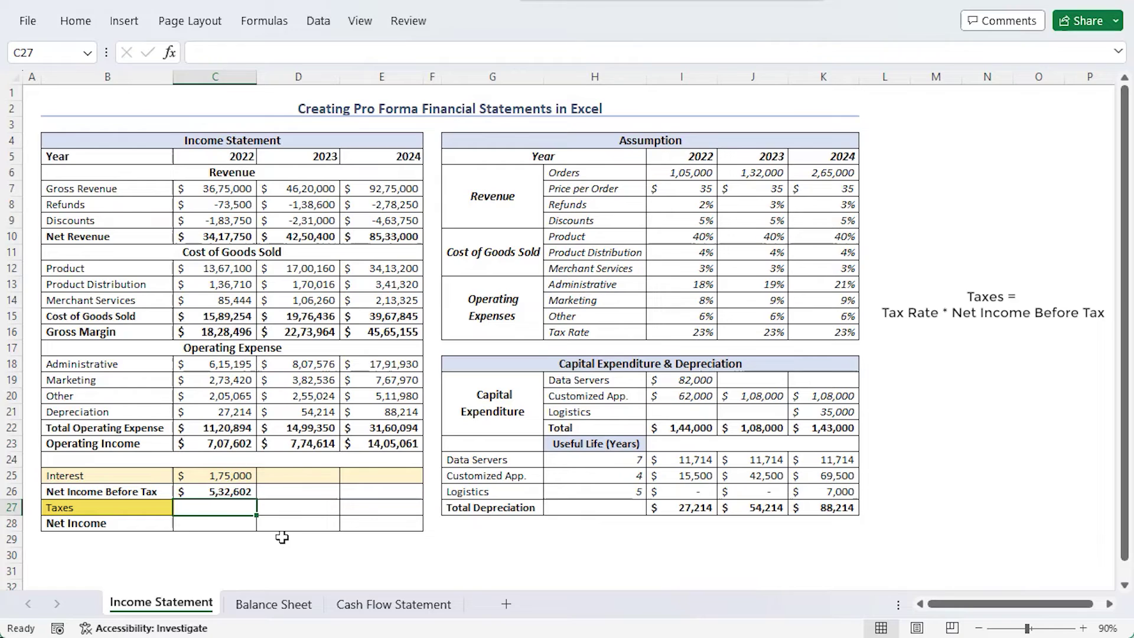
- Calculate the 2022 Taxes in C27 with =C26*I16, multiplying net income before tax by the tax rate
type("=")
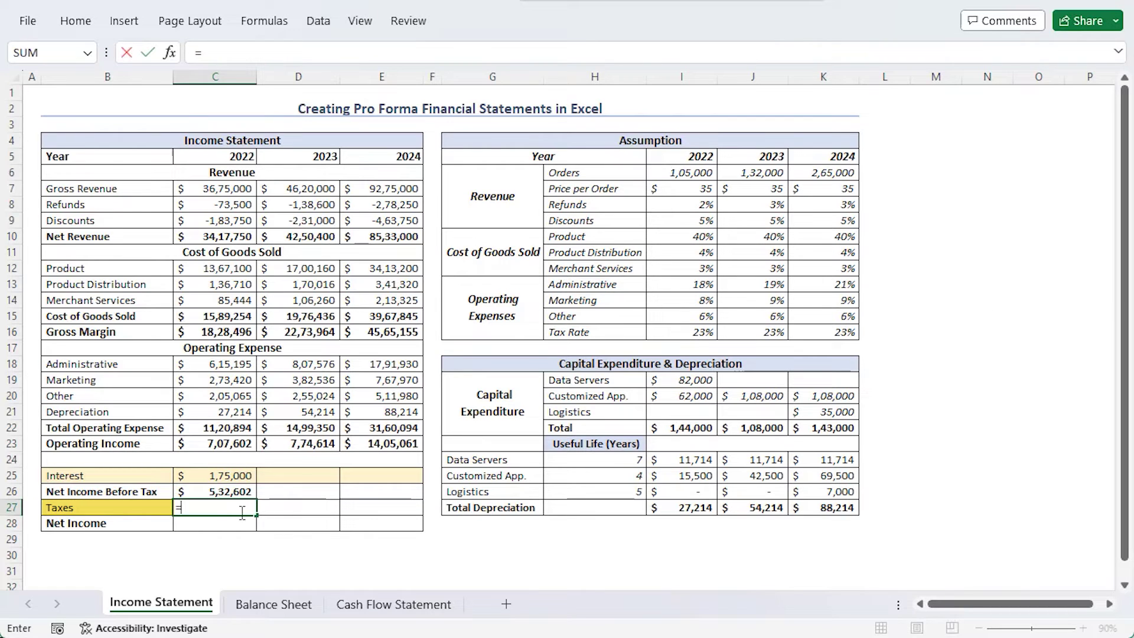
left_click(220, 493)
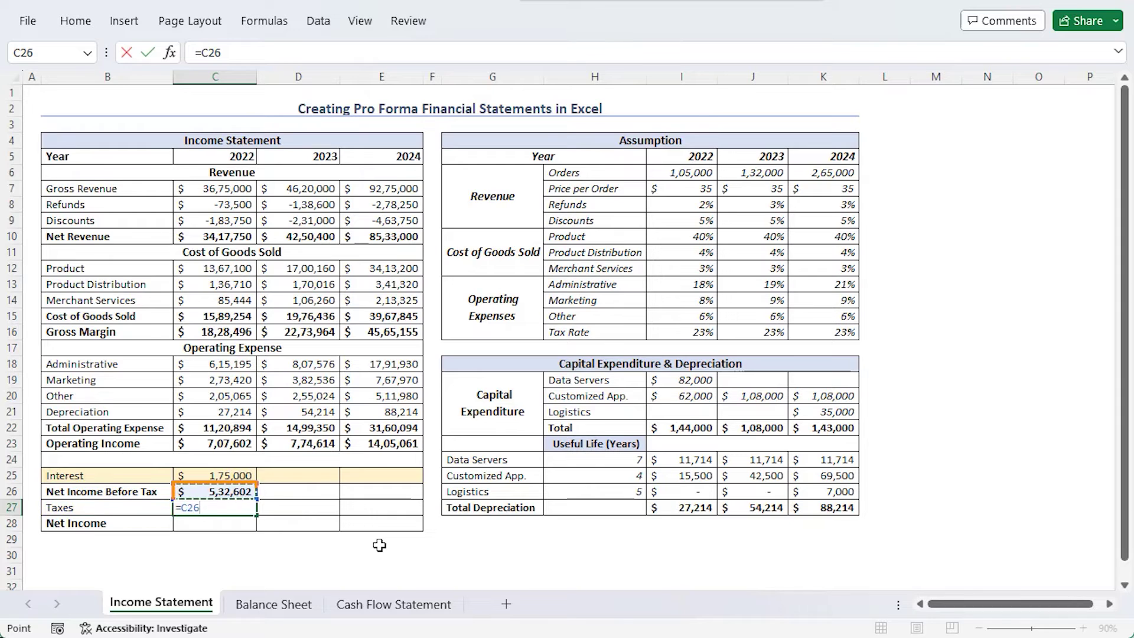
type("*")
left_click(679, 331)
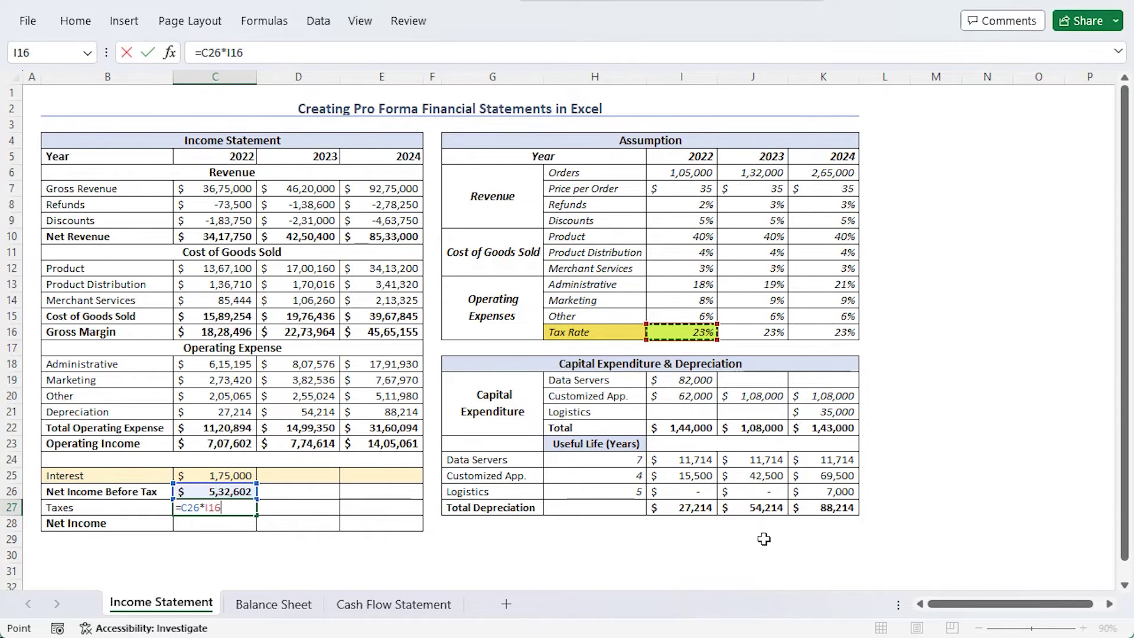
key("Return")
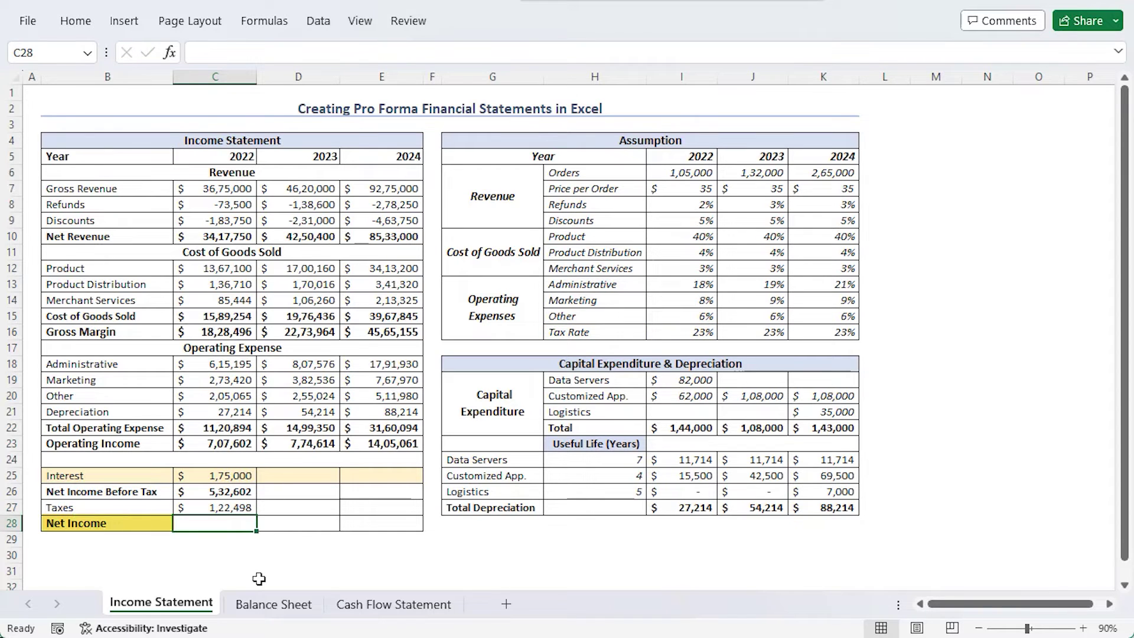
- Calculate the 2022 Net Income in C28 with =C26-C27, subtracting taxes from net income before tax
type("=")
left_click(231, 494)
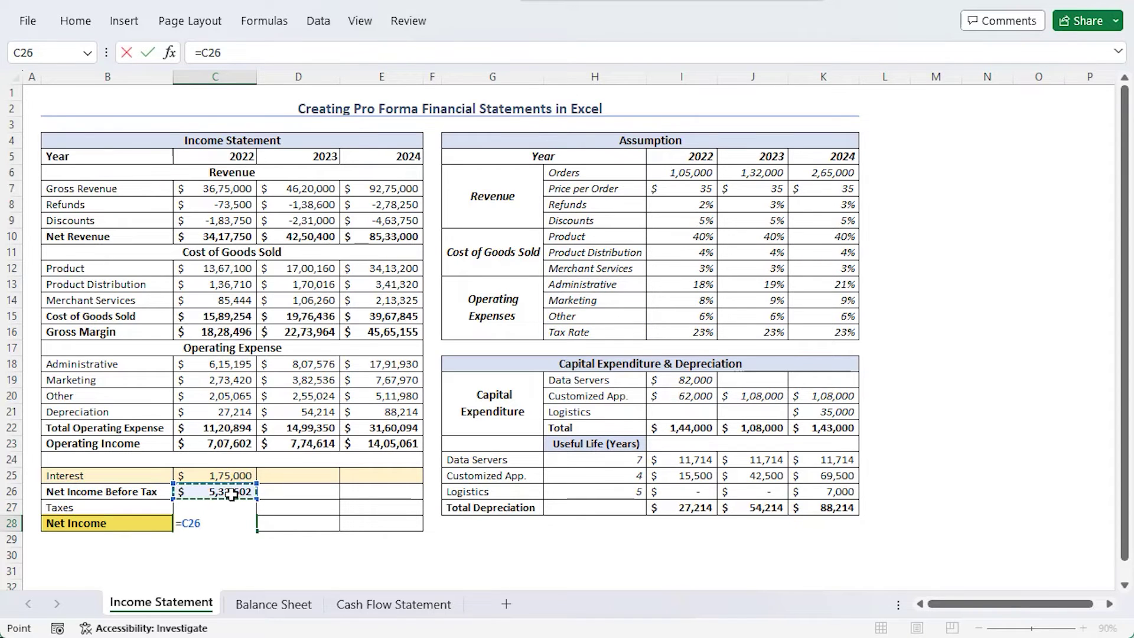
type("-C2")
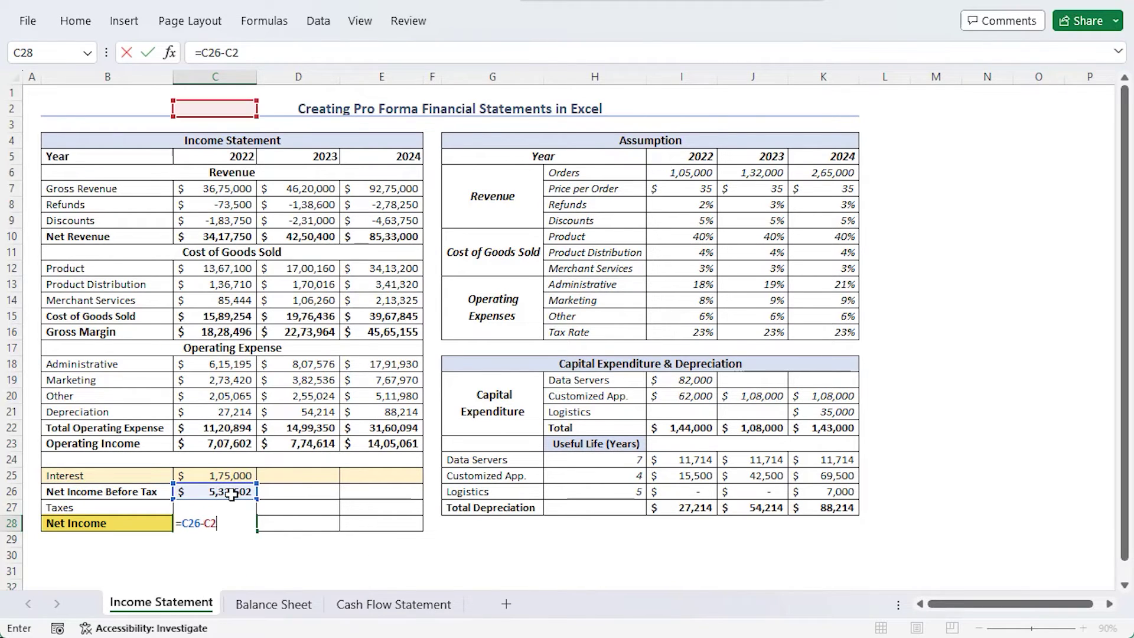
type("7")
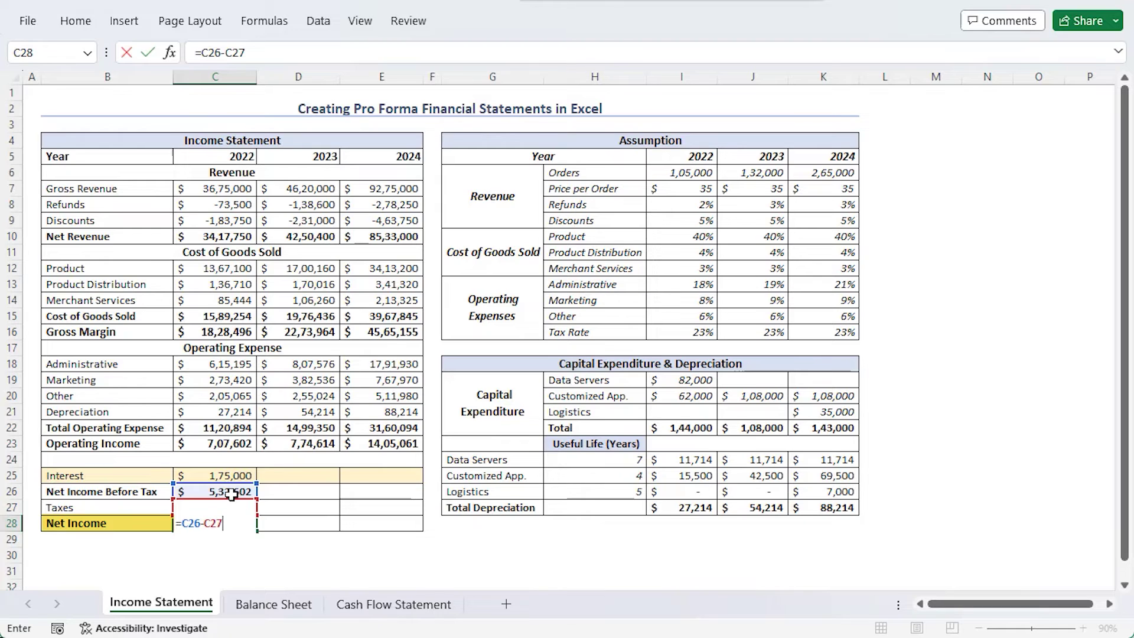
key("Return")
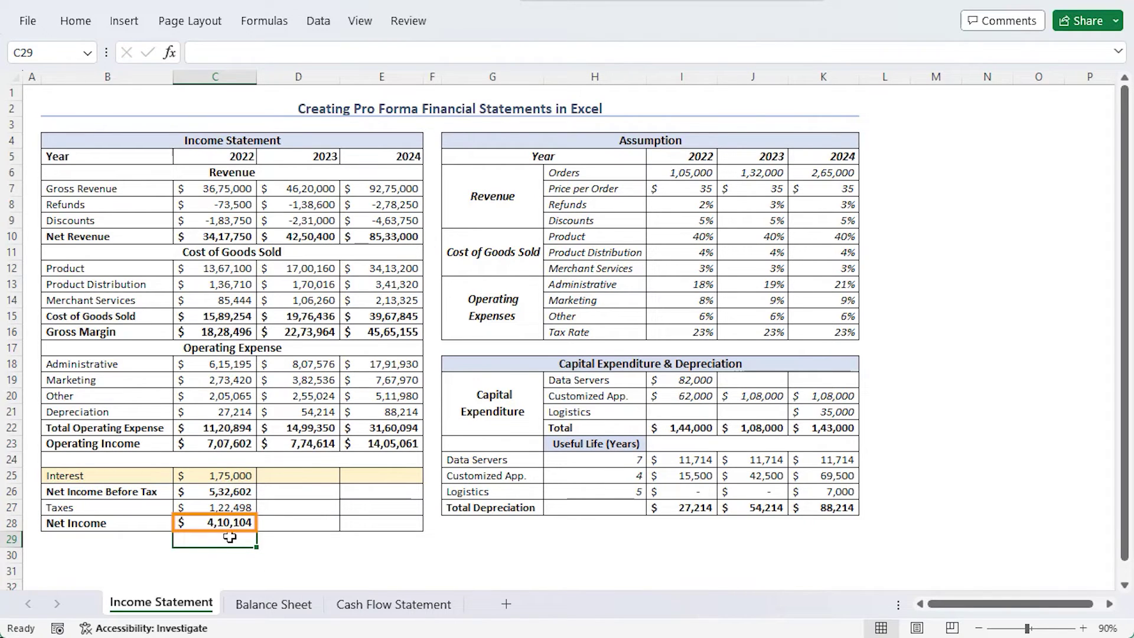
- Fill the interest, pre-tax income, tax and net income formulas in C25:C28 across to 2024 and check the Net Income cells
left_click_drag(234, 474, 395, 523)
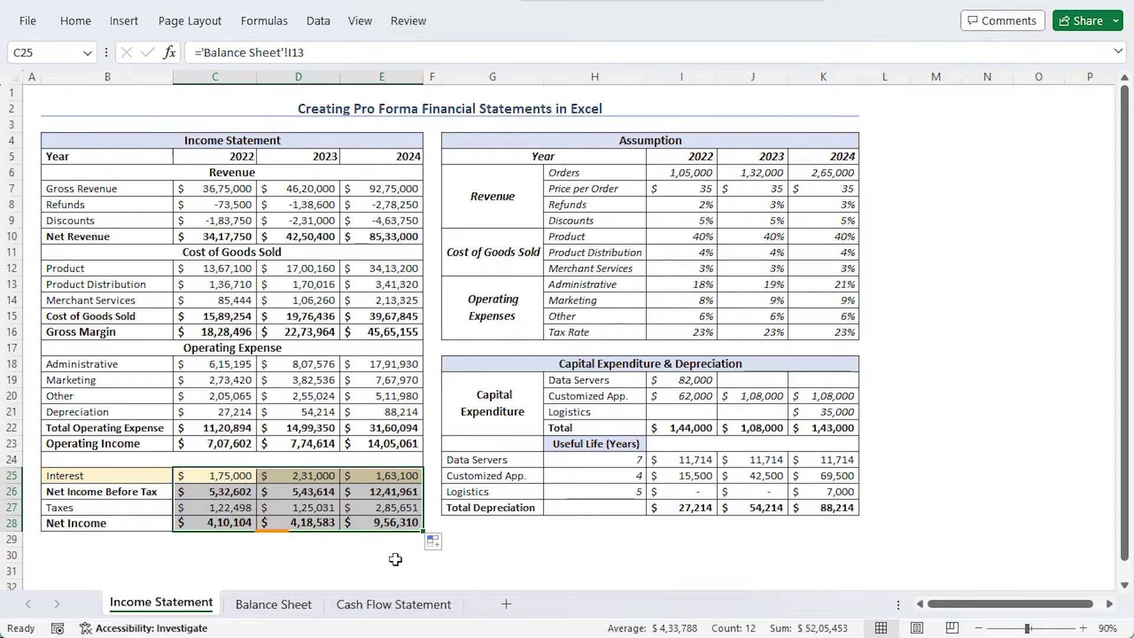
left_click(315, 522)
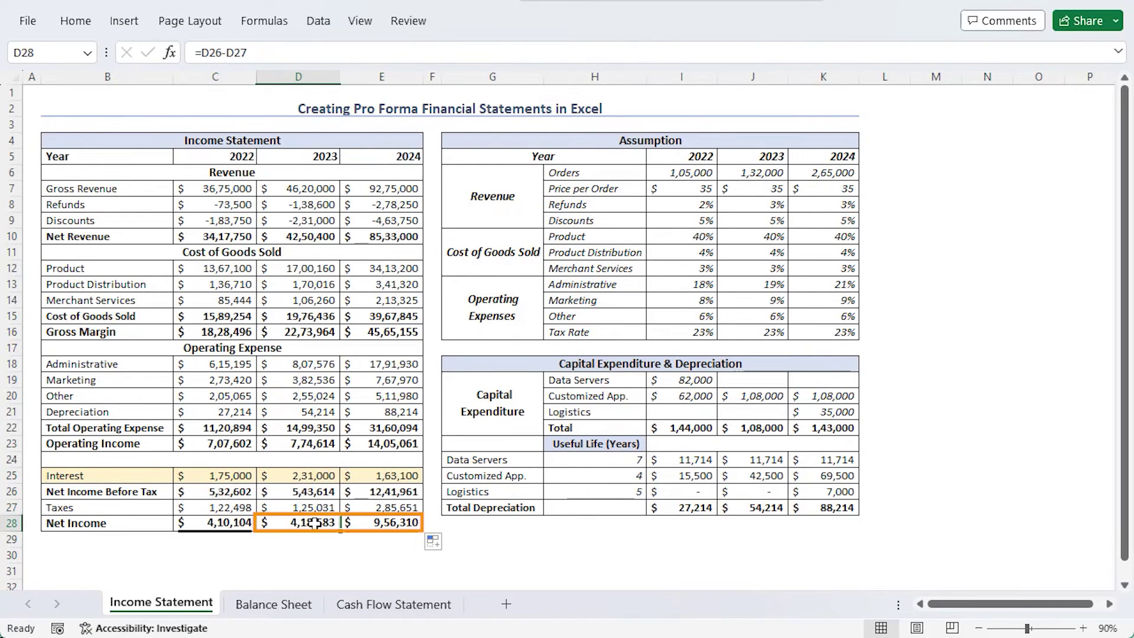
left_click(380, 520)
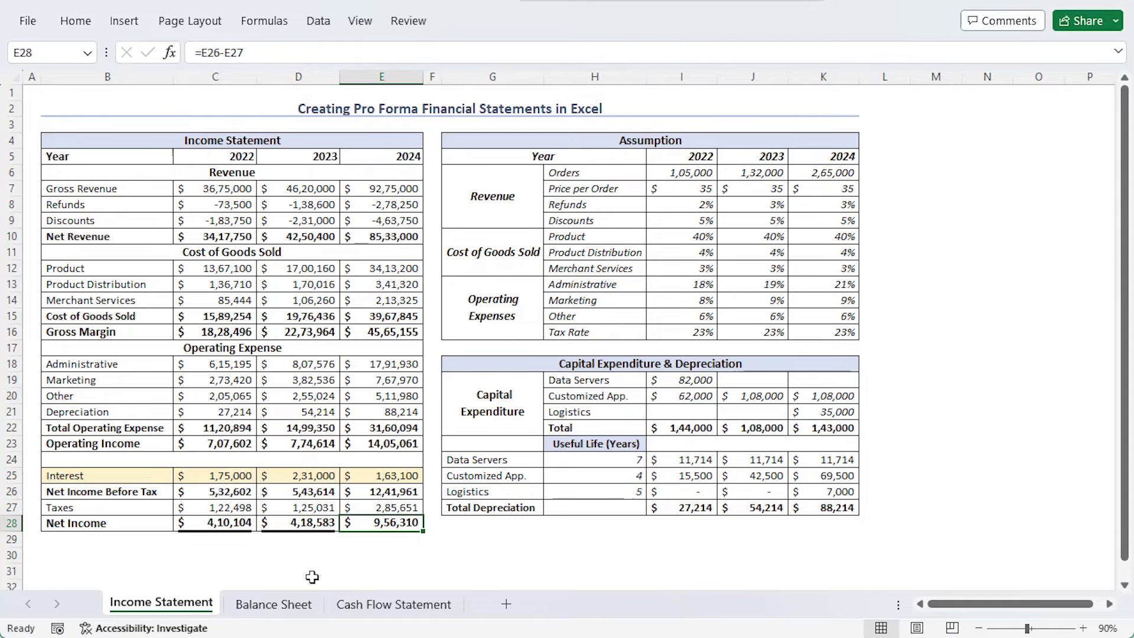
- Carry the 2021 Common Stock forward to 2022 in D21 of the Balance Sheet sheet with =C21
left_click(299, 612)
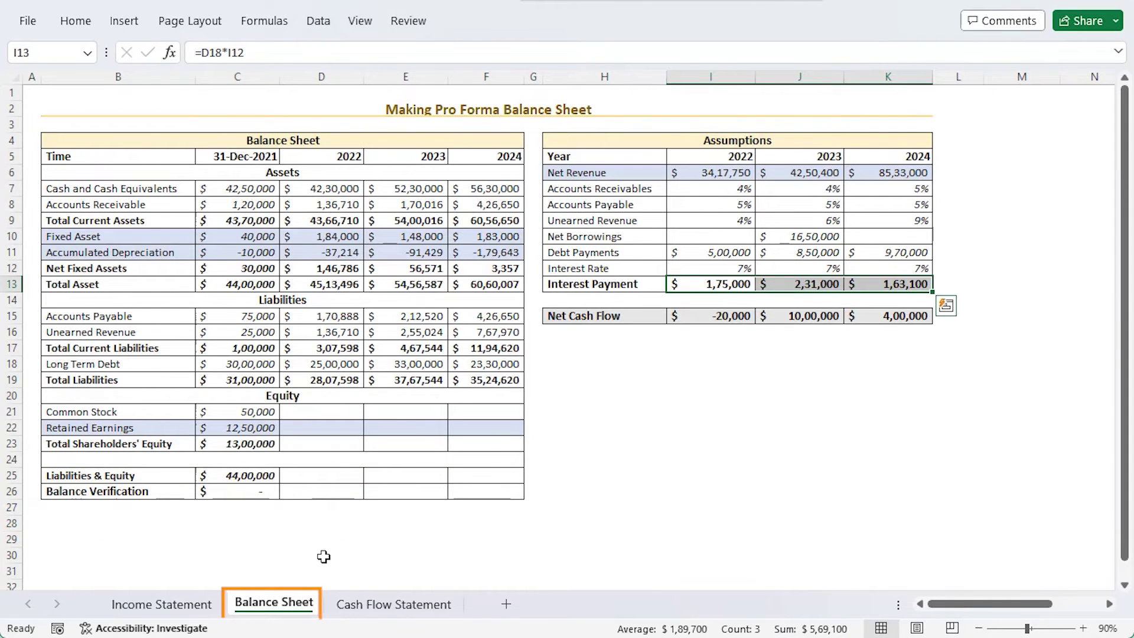
left_click(335, 411)
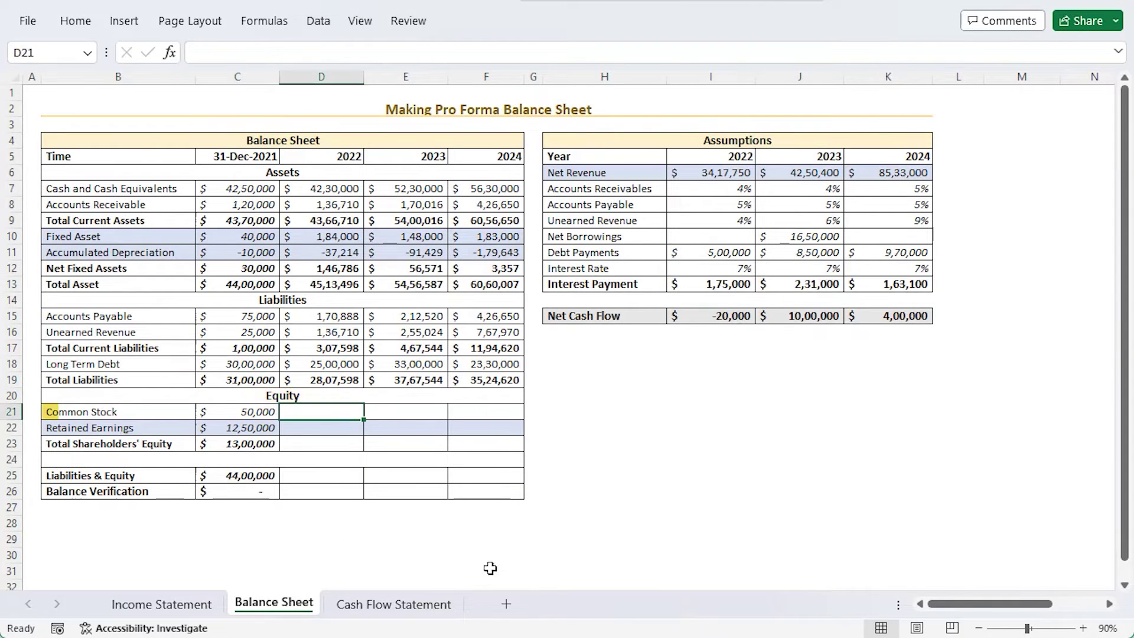
type("=")
left_click(254, 412)
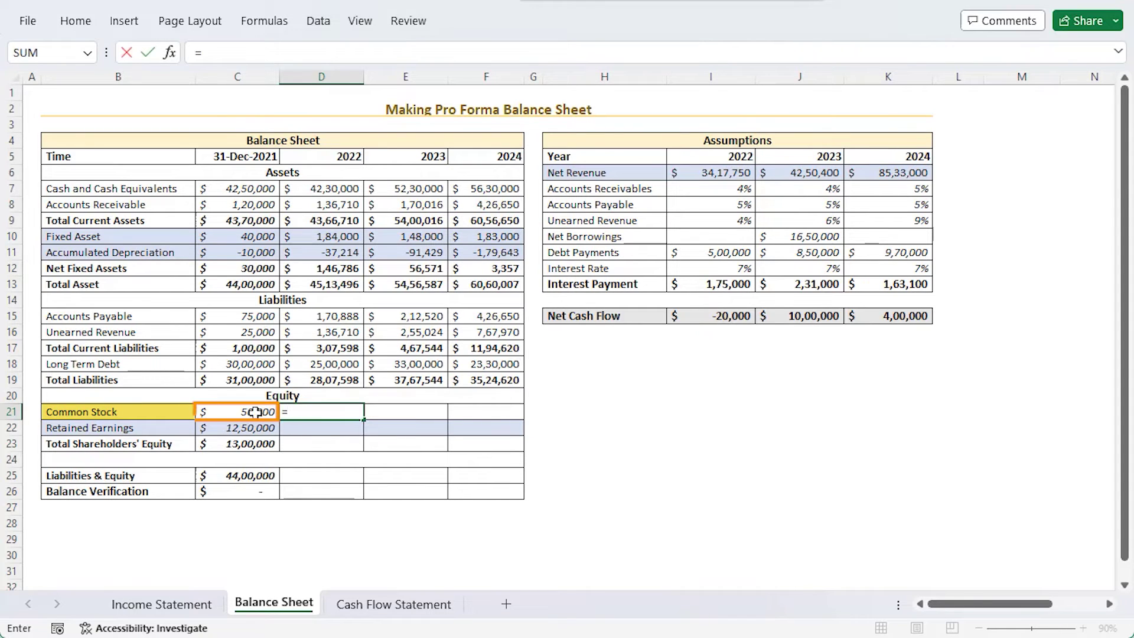
key("Return")
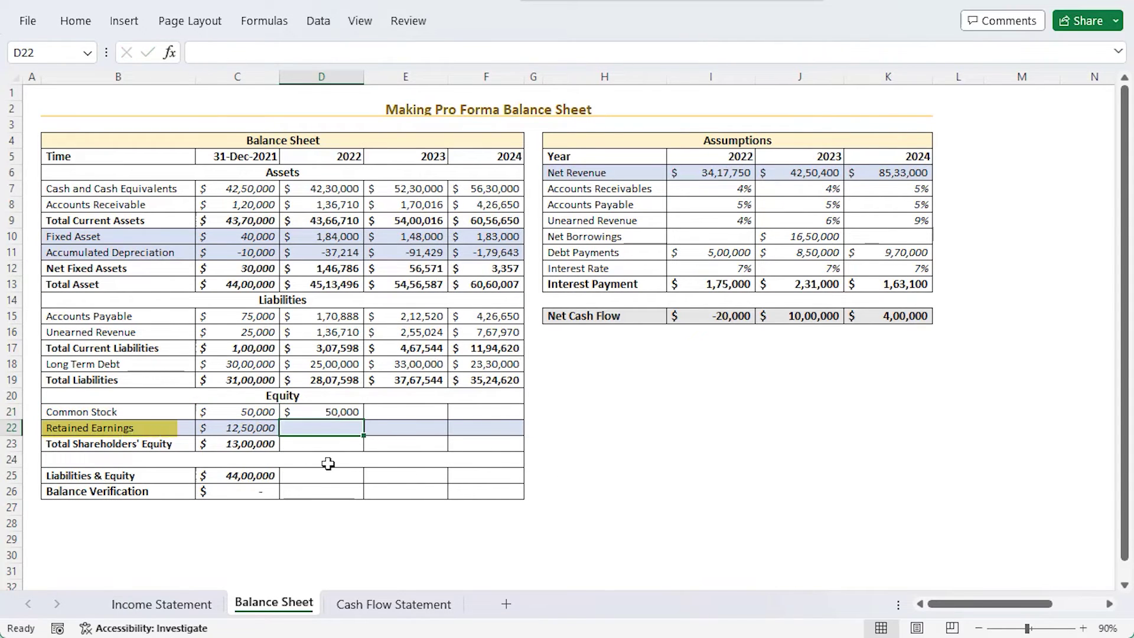
- Calculate the 2022 Retained Earnings in D22 with =C22+'Income Statement'!C28, adding net income to the prior balance
type("=")
left_click(243, 431)
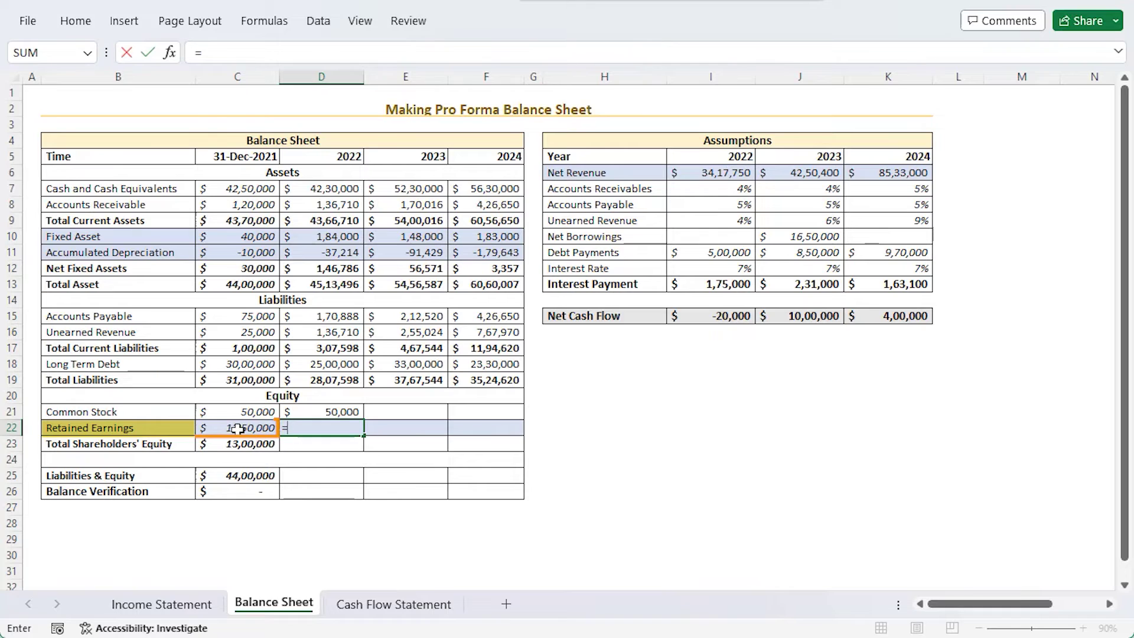
type("+")
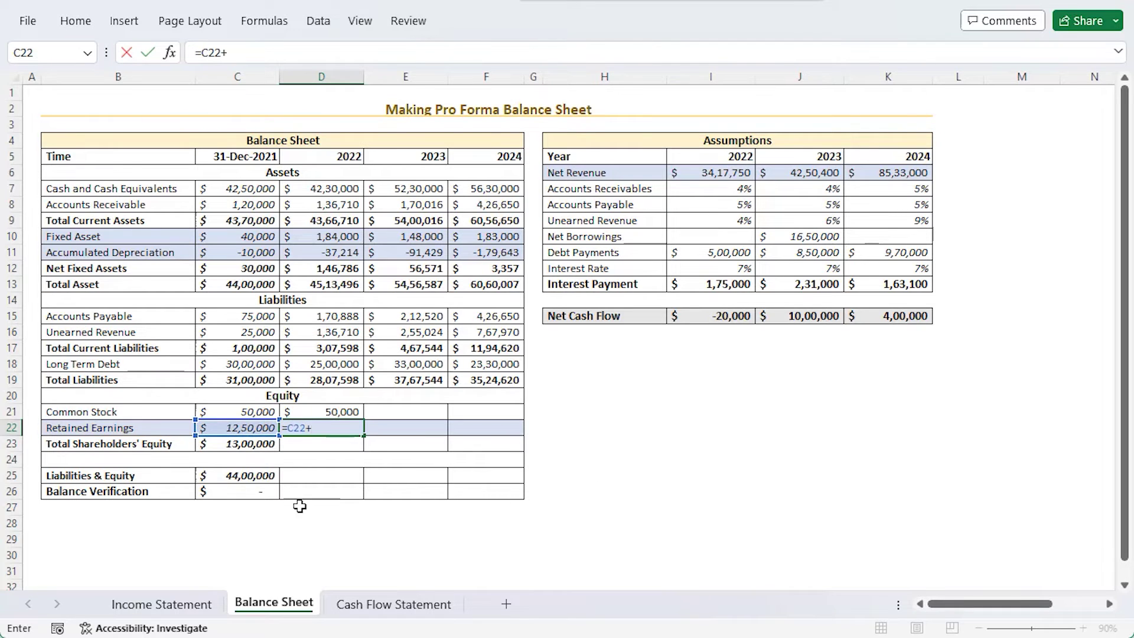
left_click(180, 604)
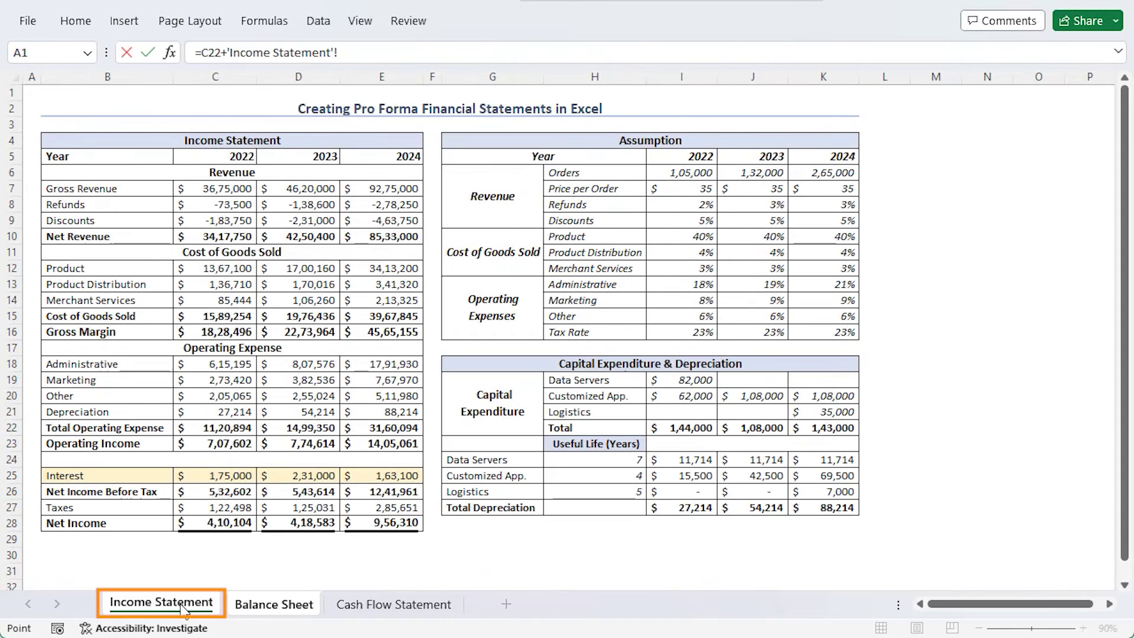
left_click(213, 523)
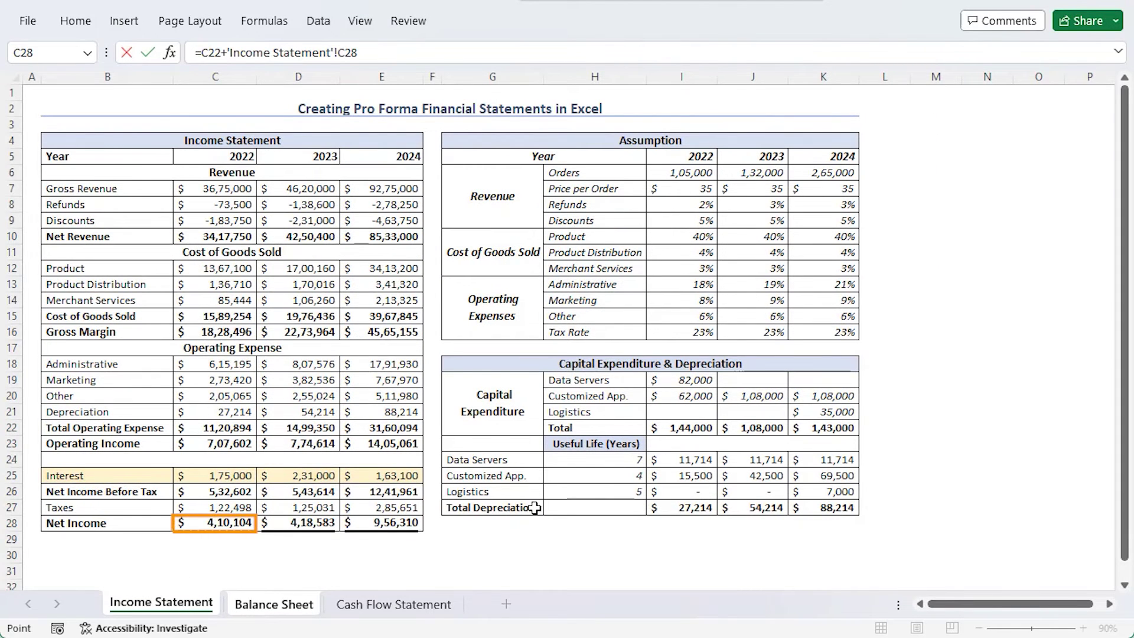
key("Return")
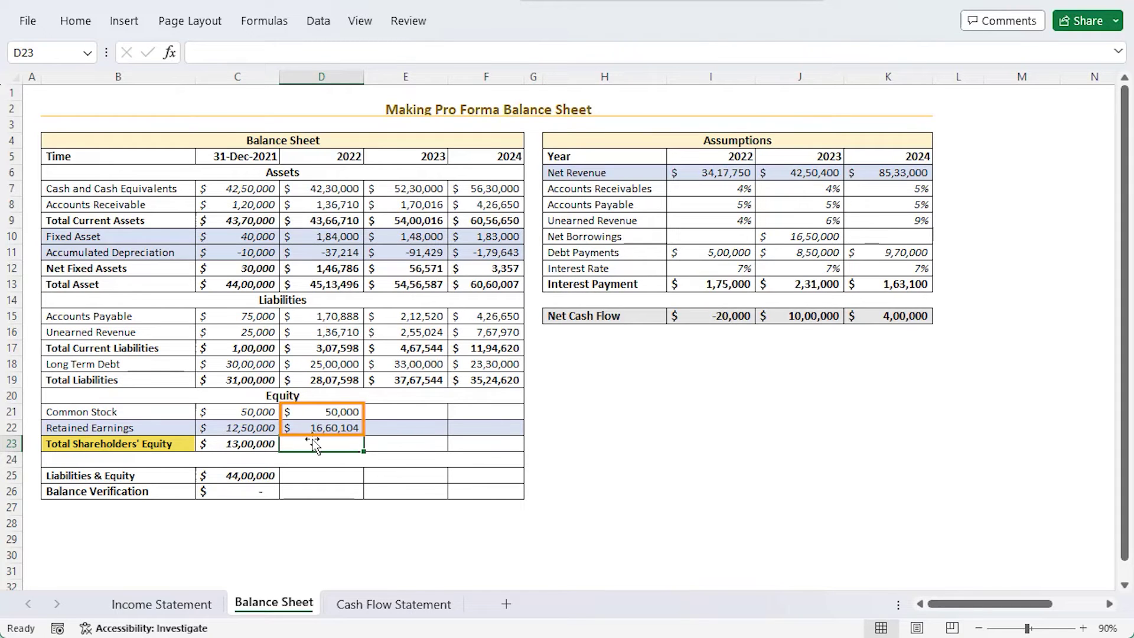
- Sum Common Stock and Retained Earnings in D23 as the 2022 Total Shareholders' Equity
key("alt+equal")
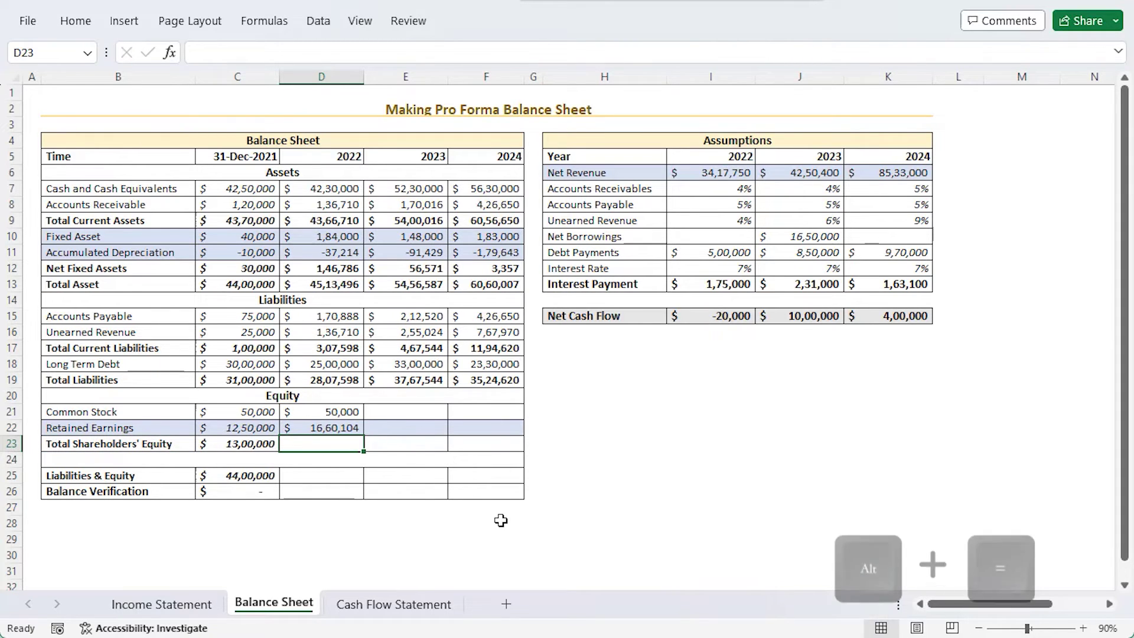
key("Return")
key("Return")
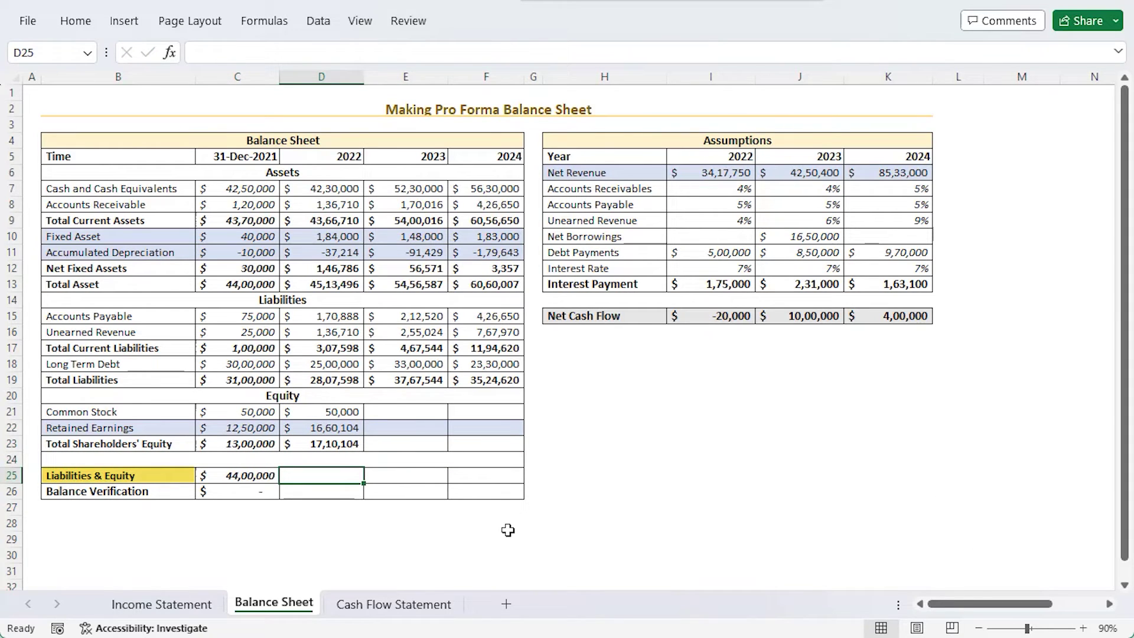
- Calculate the 2022 Liabilities & Equity in D25 with =D19+D23, adding total liabilities and total shareholders' equity
type("=")
left_click(337, 379)
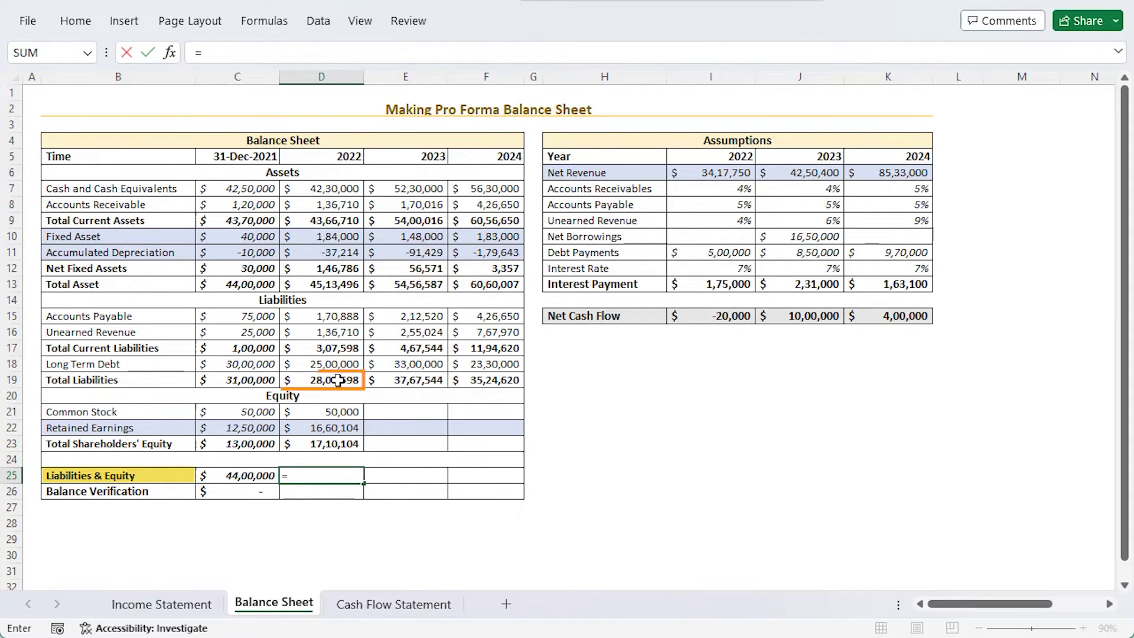
type("+")
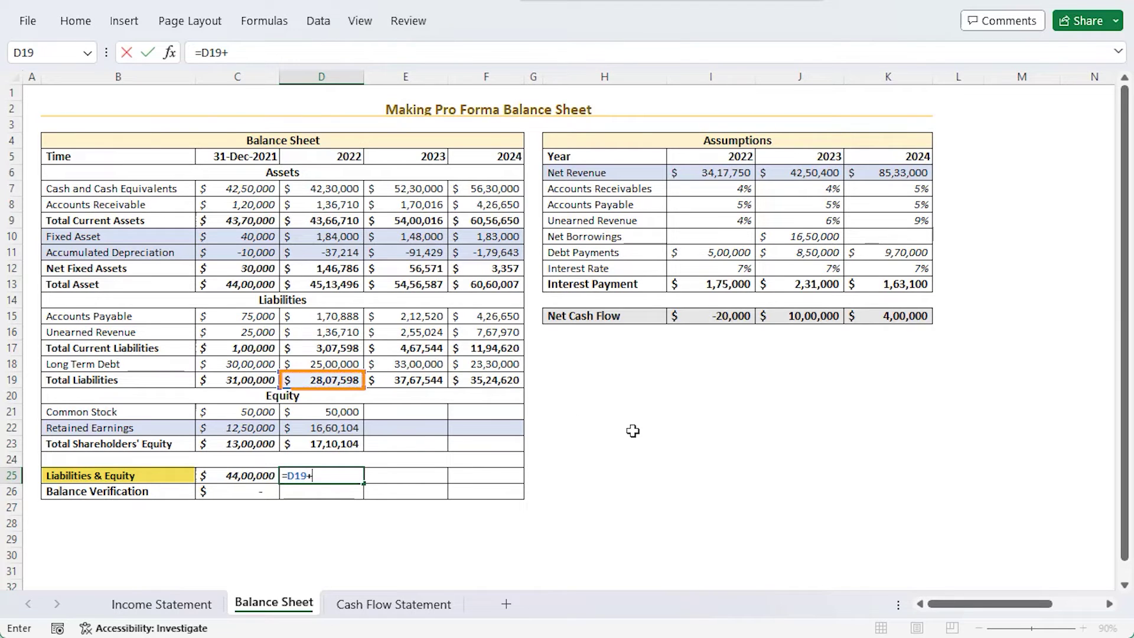
left_click(333, 444)
key("Return")
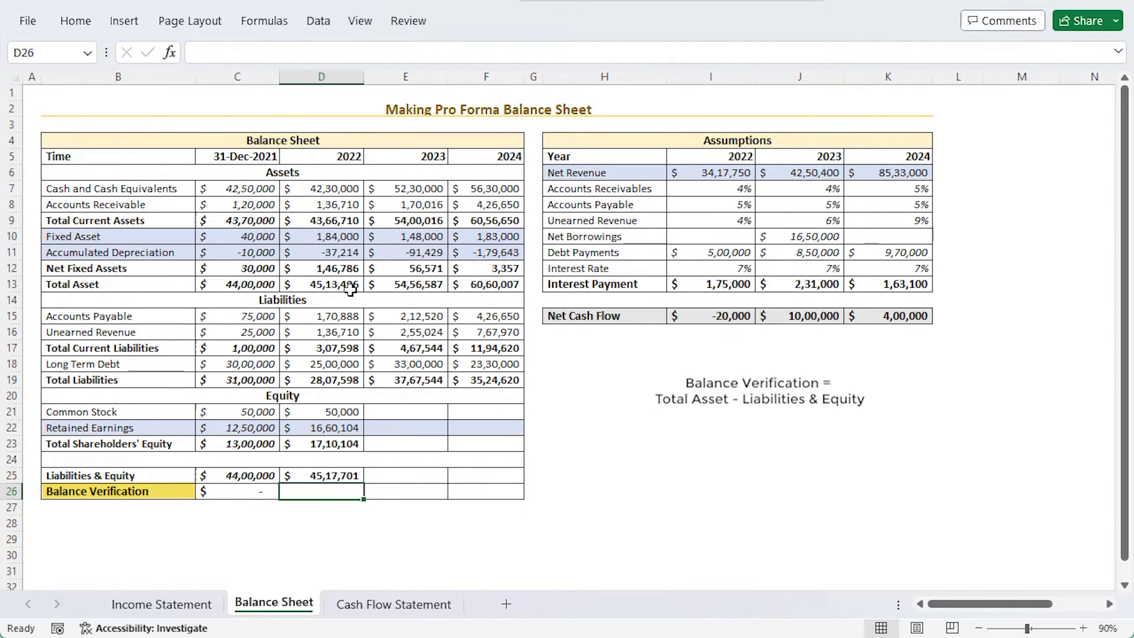
- Calculate the 2022 Balance Verification in D26 with =D13-D25, subtracting Liabilities & Equity from Total Asset
type("=")
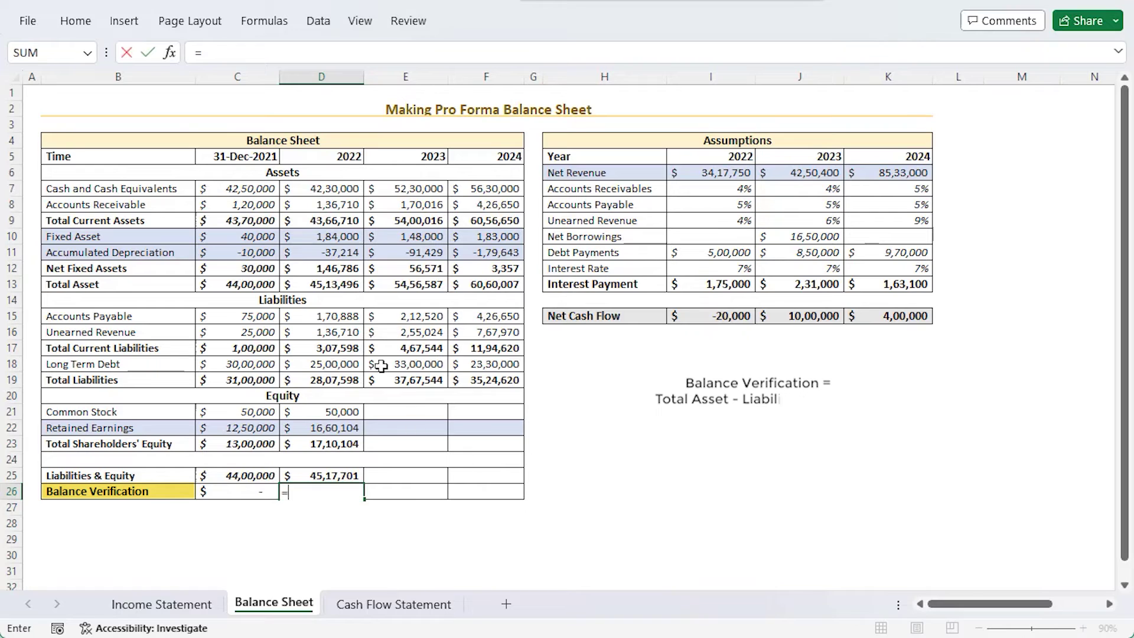
left_click(320, 285)
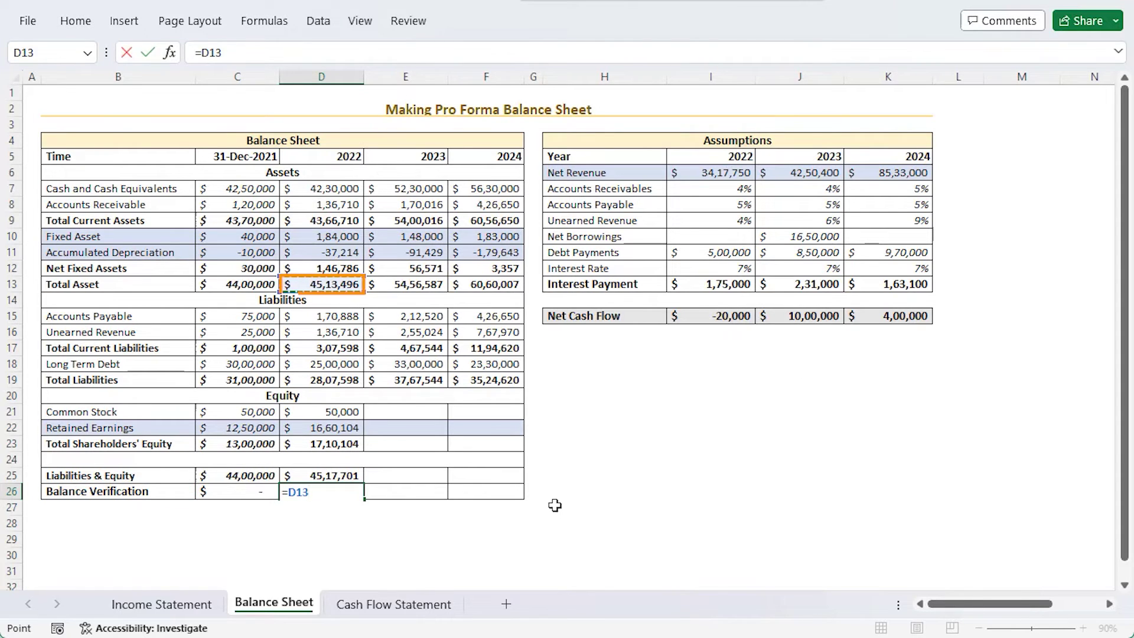
type("-")
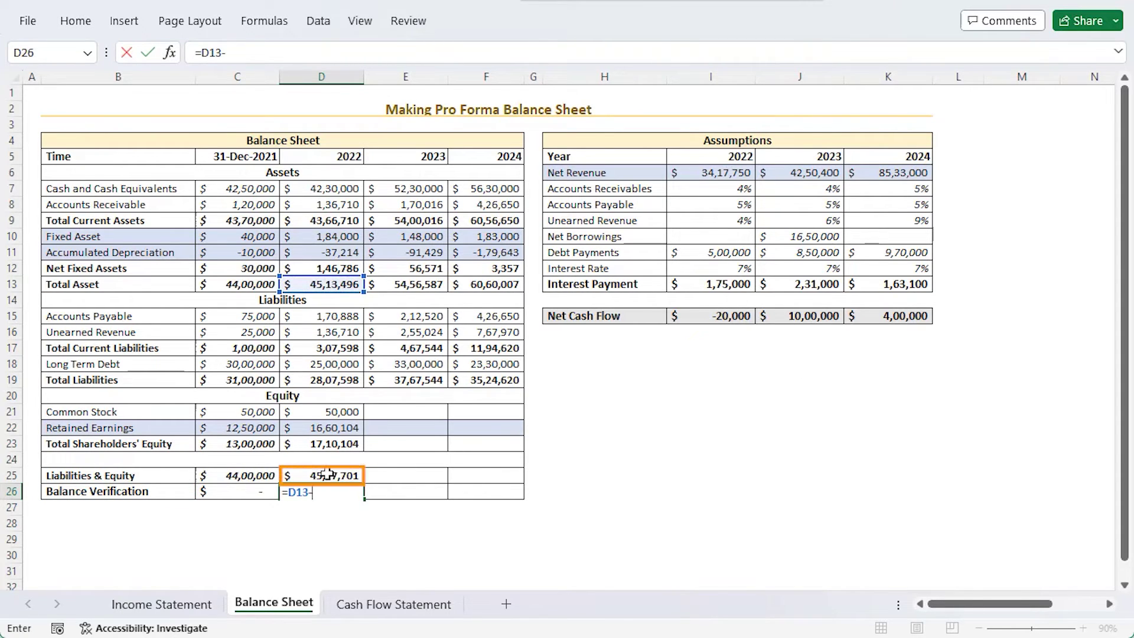
left_click(329, 473)
key("Return")
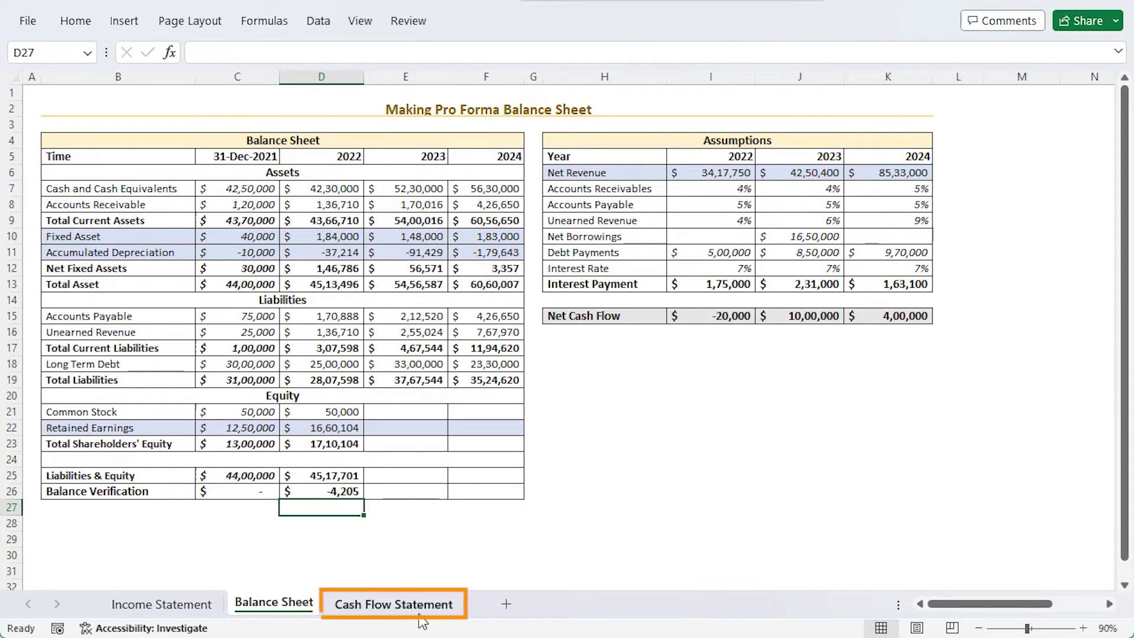
- Fill the 2022 equity formulas in D21:D23 and the Liabilities & Equity and Balance Verification formulas in D25:D26 across 2023 and 2024
mouse_move(328, 414)
left_mouse_down()
mouse_move(330, 430)
mouse_move(363, 448)
mouse_move(508, 443)
left_mouse_up()
left_click_drag(349, 476, 507, 493)
left_click(590, 540)
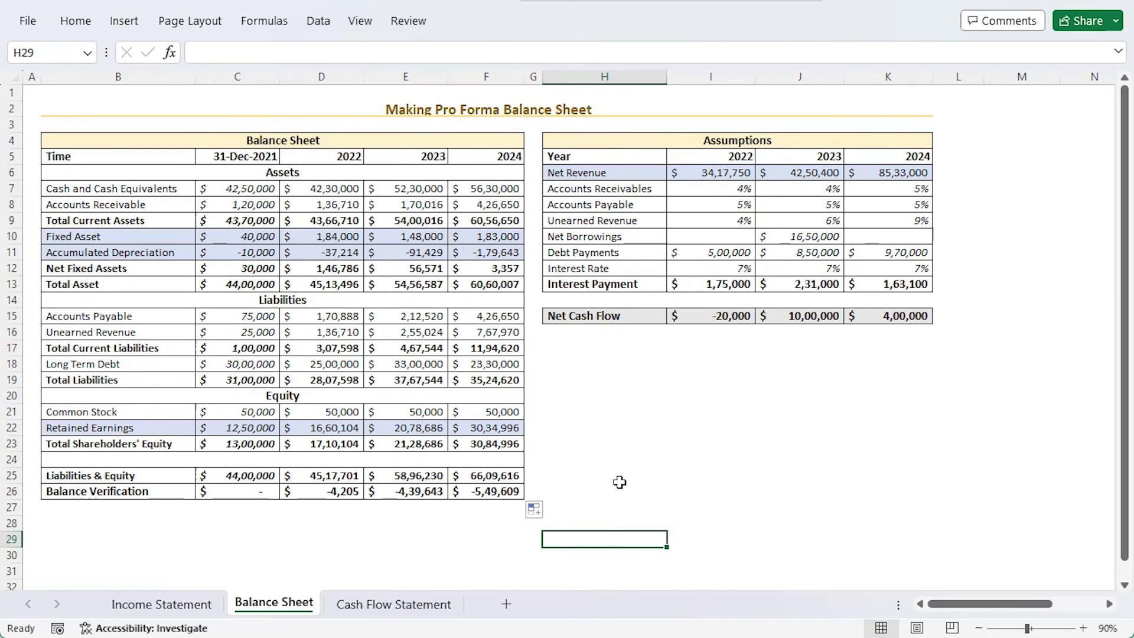
- On the Cash Flow Statement sheet, link the 2022 Net Income in C6 to 'Income Statement'!C28 and fill it across through 2024
left_click(413, 604)
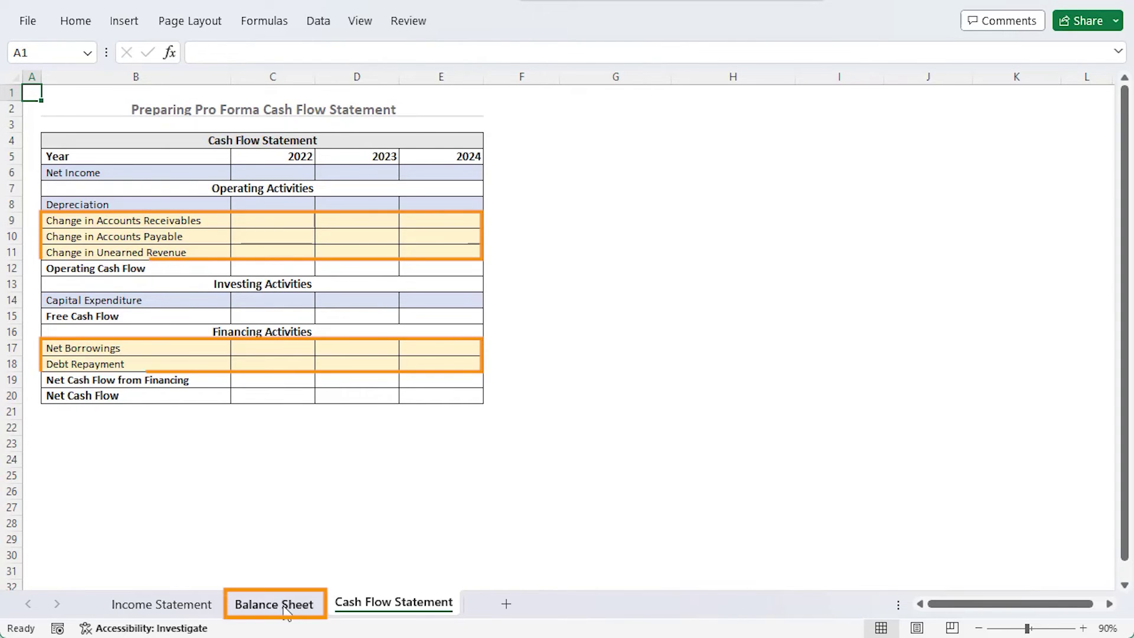
left_click(268, 178)
type("=")
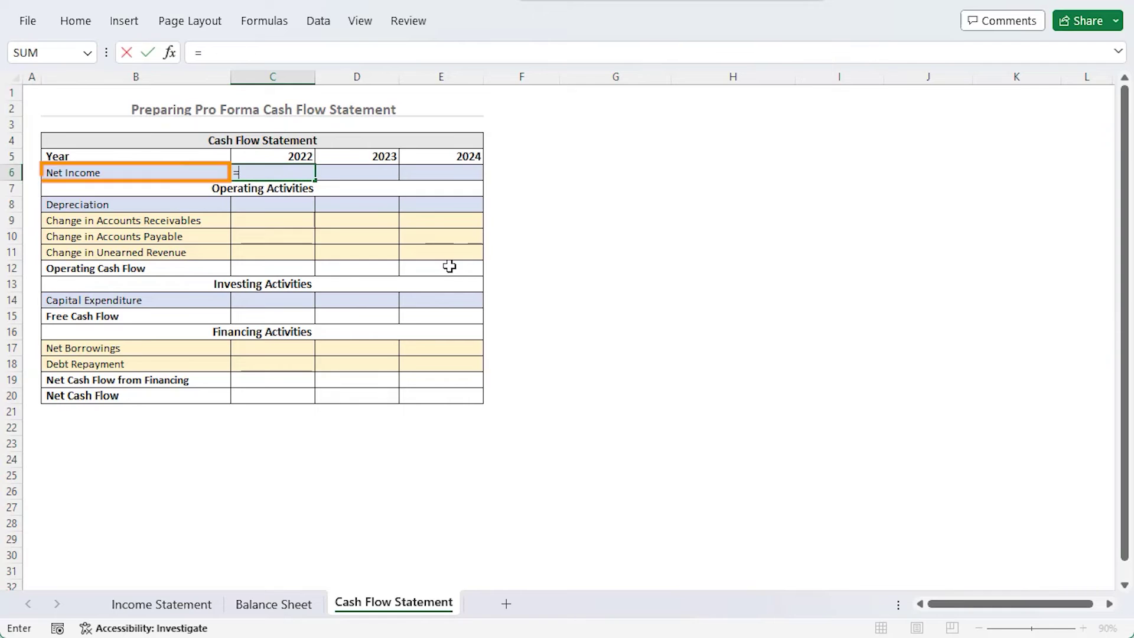
left_click(160, 603)
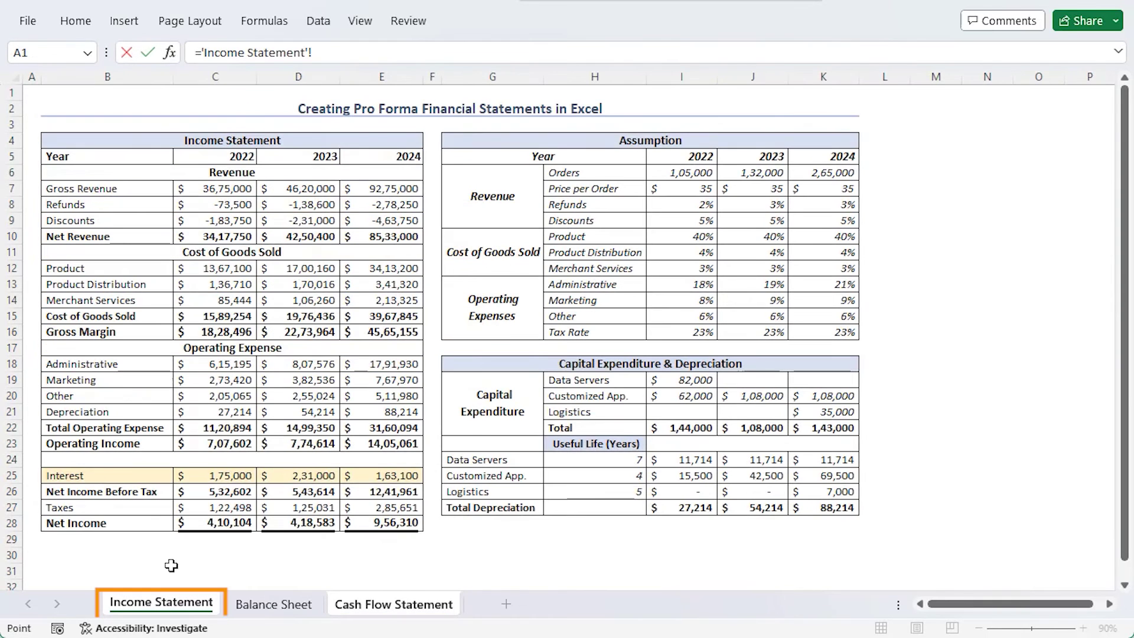
left_click(201, 522)
key("Return")
left_click(271, 173)
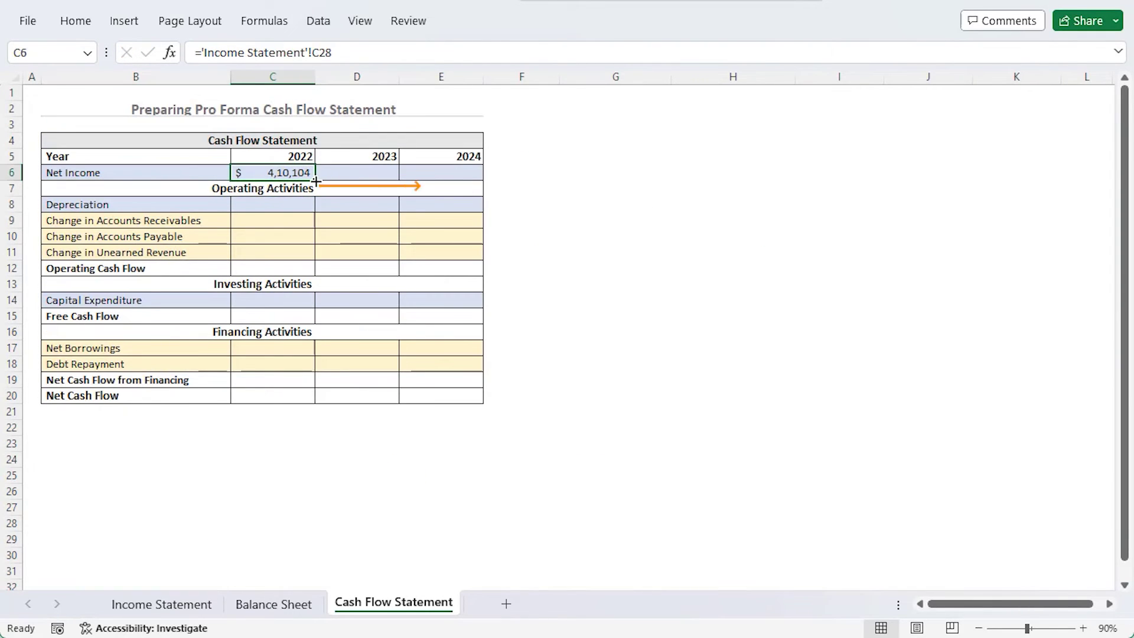
left_click_drag(315, 180, 475, 176)
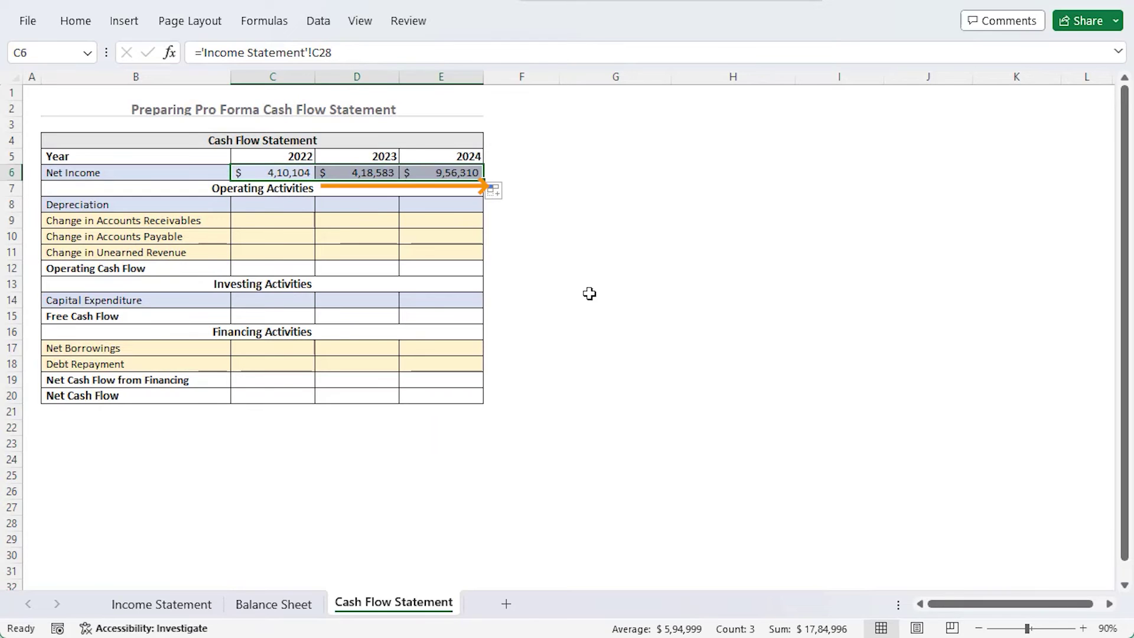
- Link the 2022 Depreciation in C8 to the Total Depreciation with ='Income Statement'!I27
left_click(252, 206)
type("=")
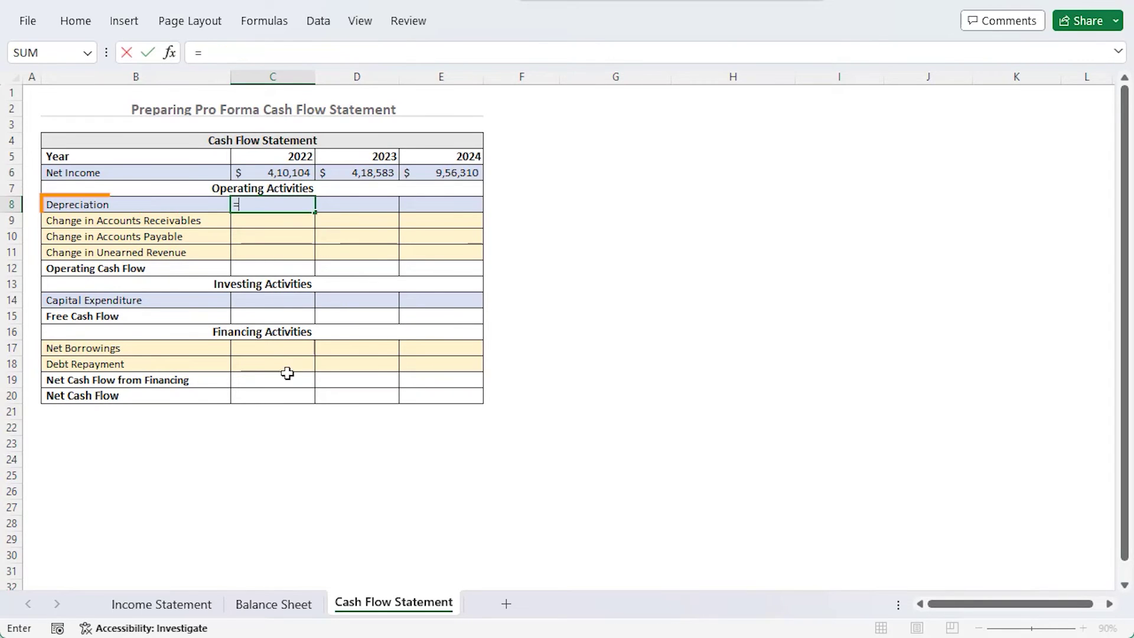
left_click(171, 603)
left_click(684, 508)
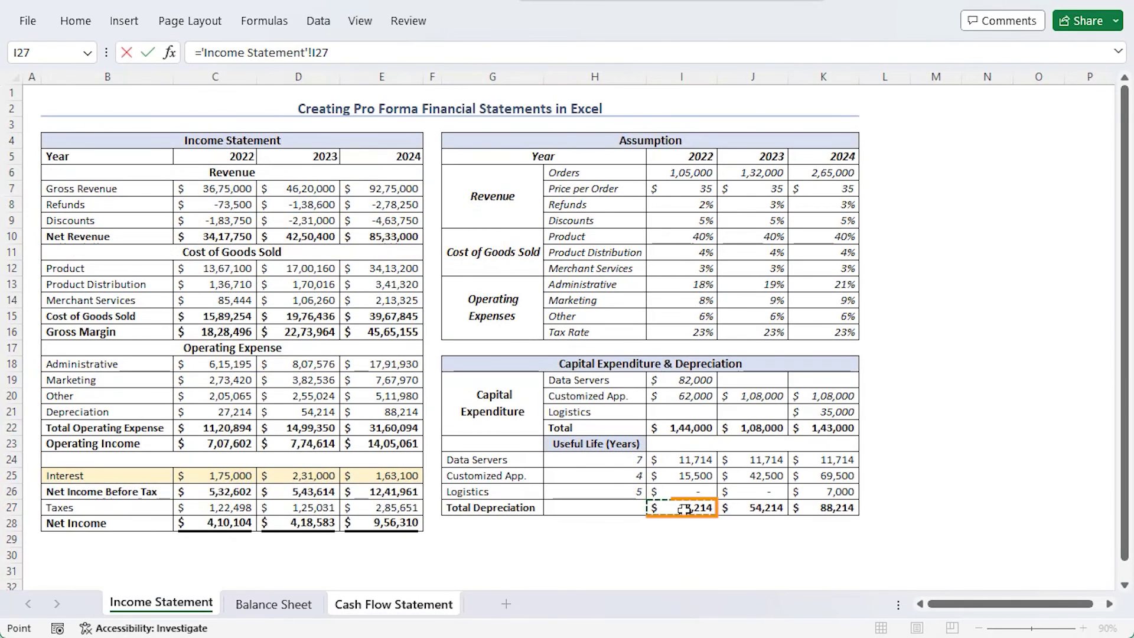
key("Return")
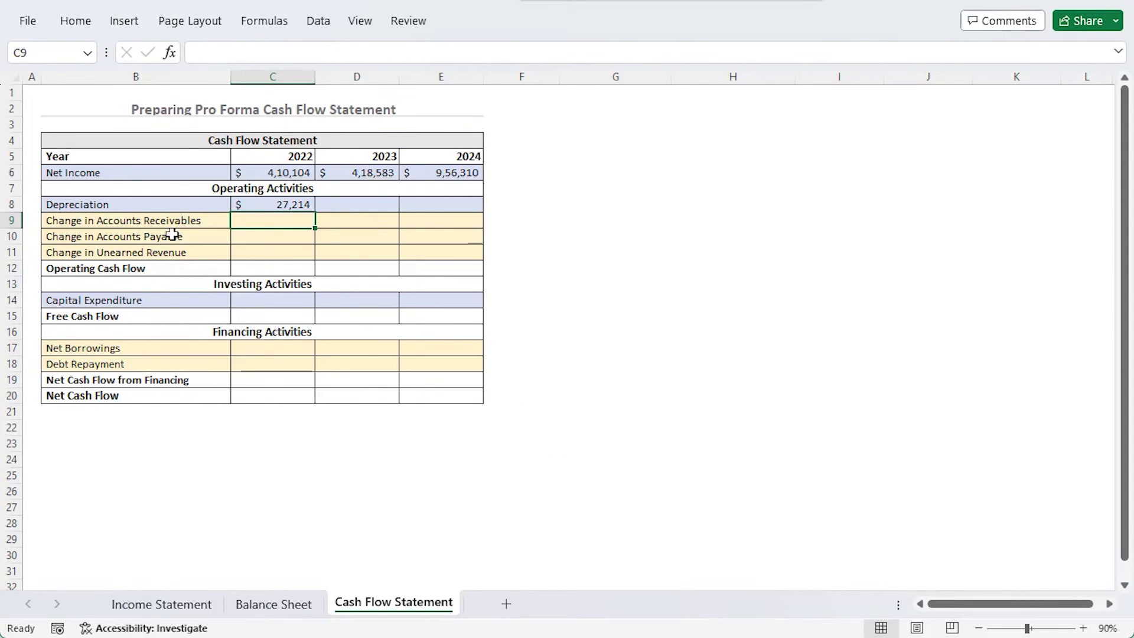
- Calculate the 2022 Change in Accounts Receivables in C9 with ='Balance Sheet'!C8-'Balance Sheet'!D8
type("=")
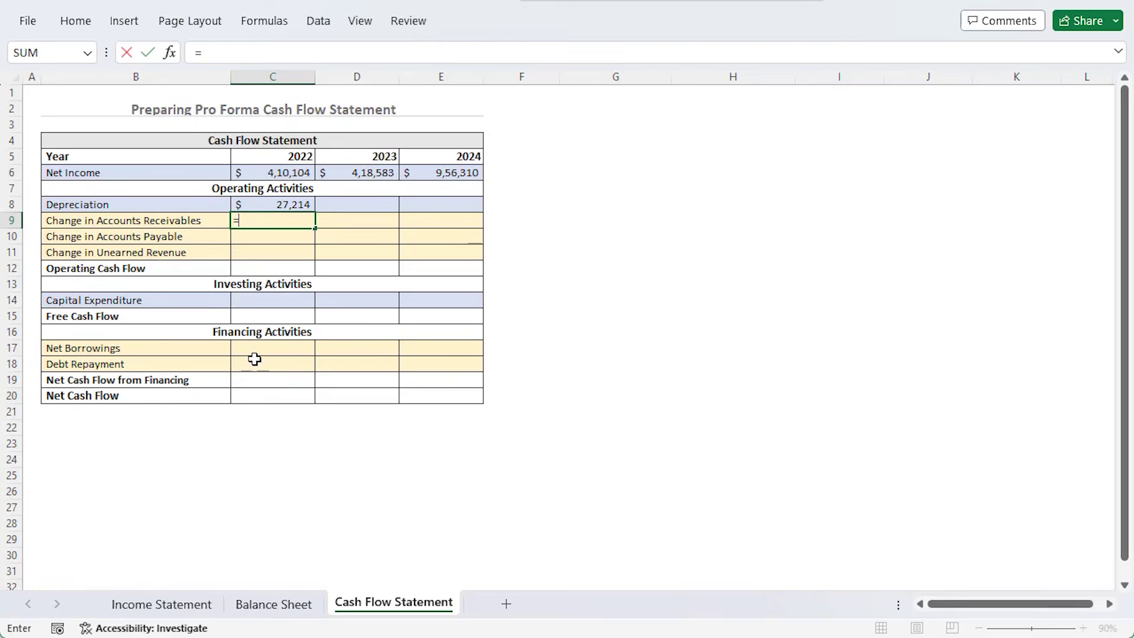
left_click(295, 602)
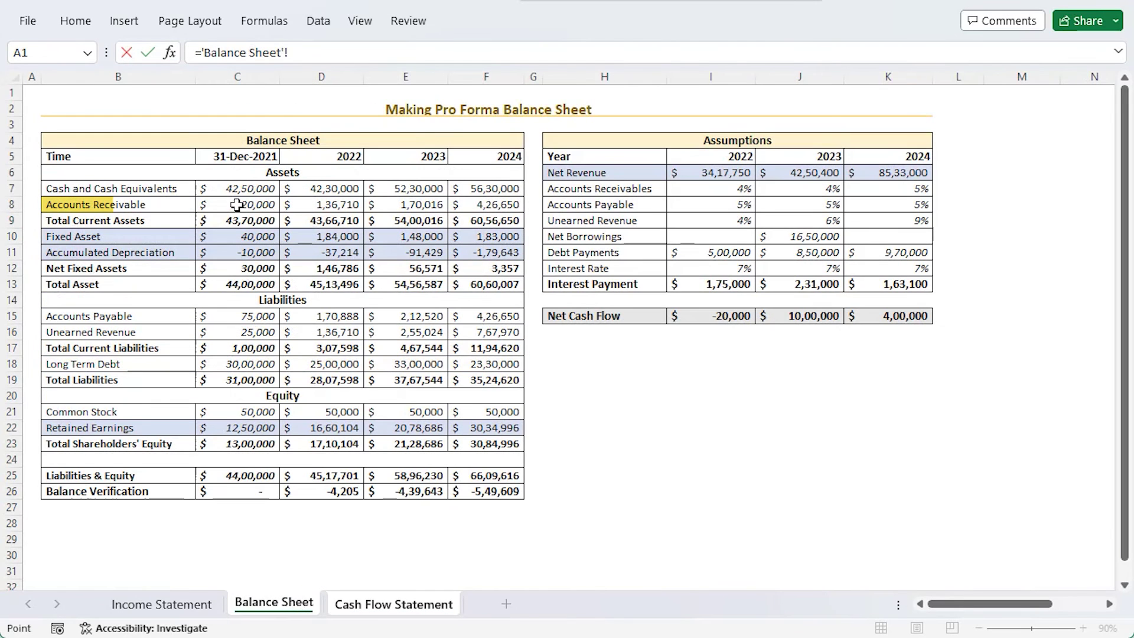
left_click(262, 203)
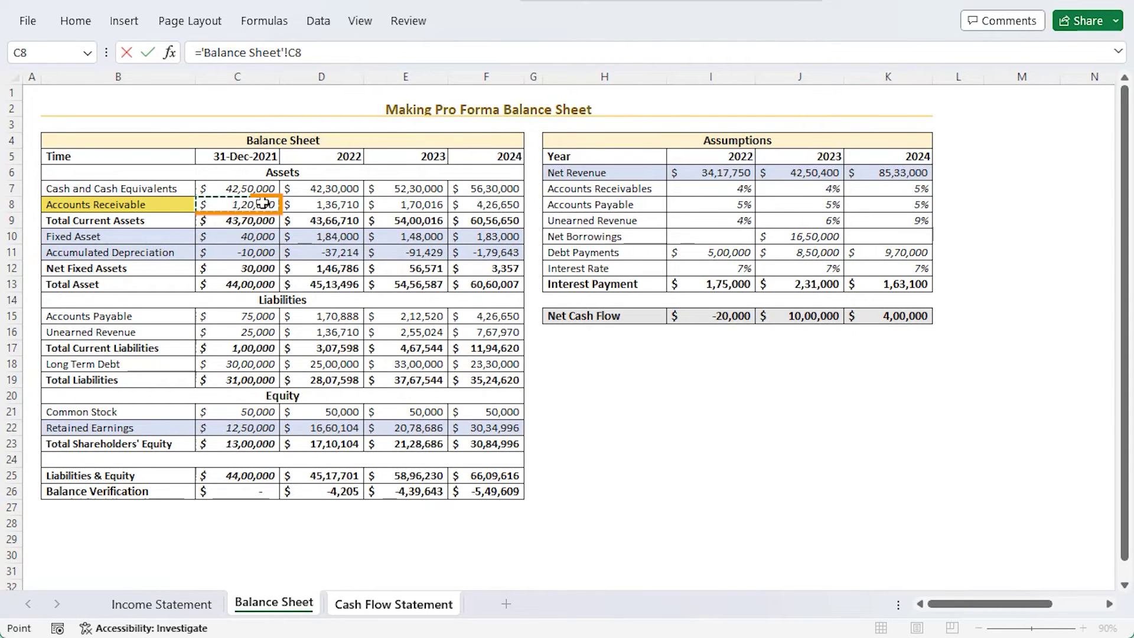
type("-")
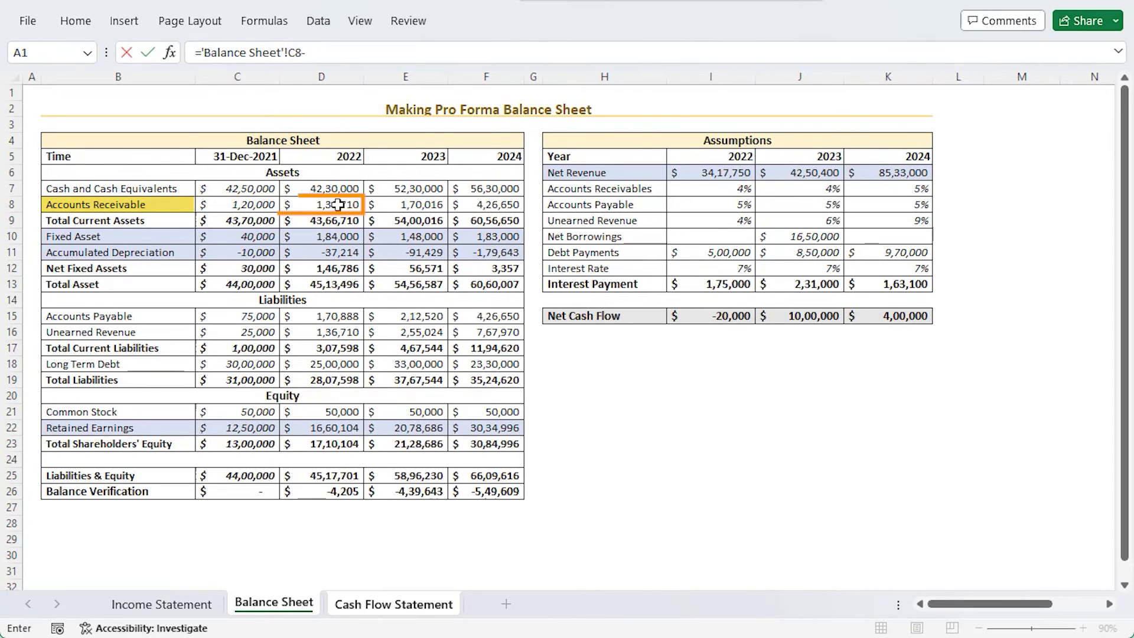
left_click(339, 204)
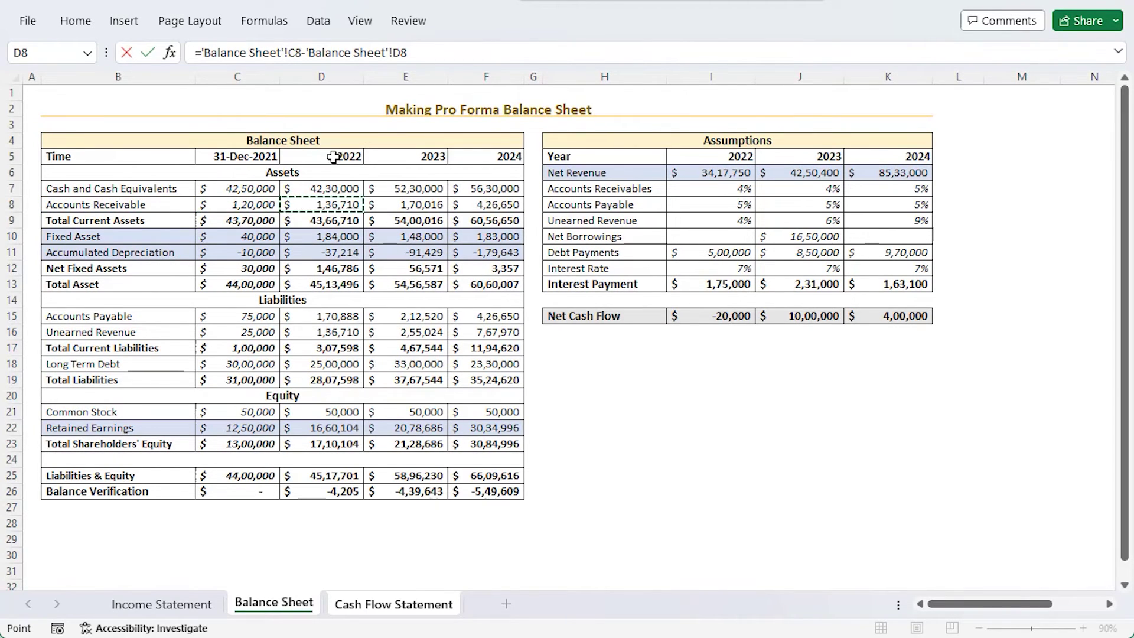
key("Return")
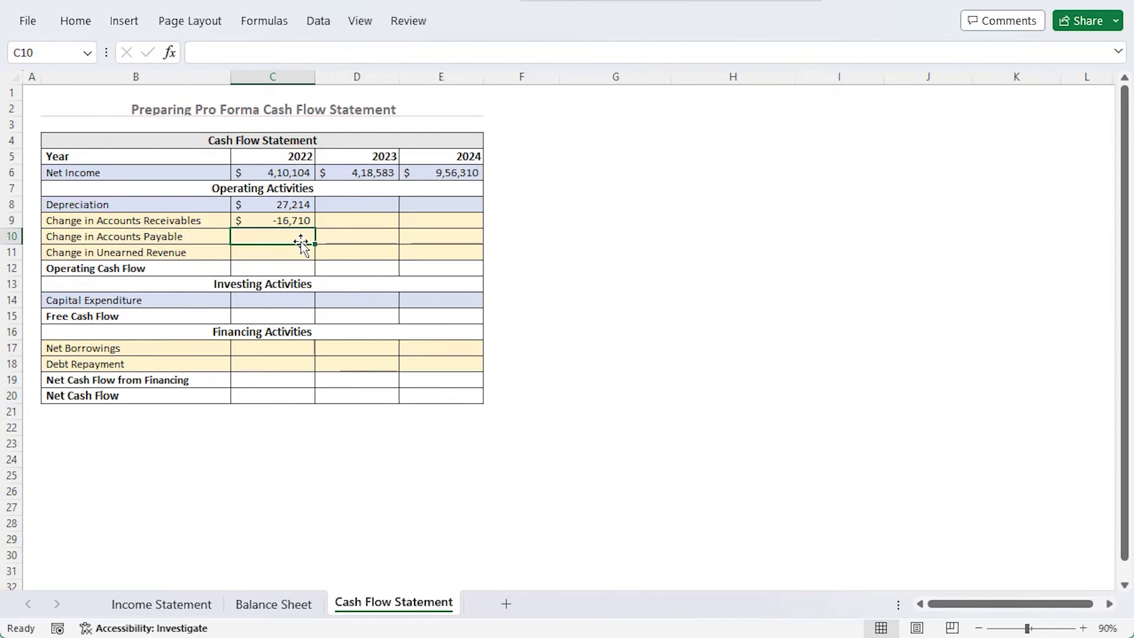
- Calculate the 2022 Change in Accounts Payable in C10 with ='Balance Sheet'!D15-'Balance Sheet'!C15 and fill it down to Change in Unearned Revenue
type("=")
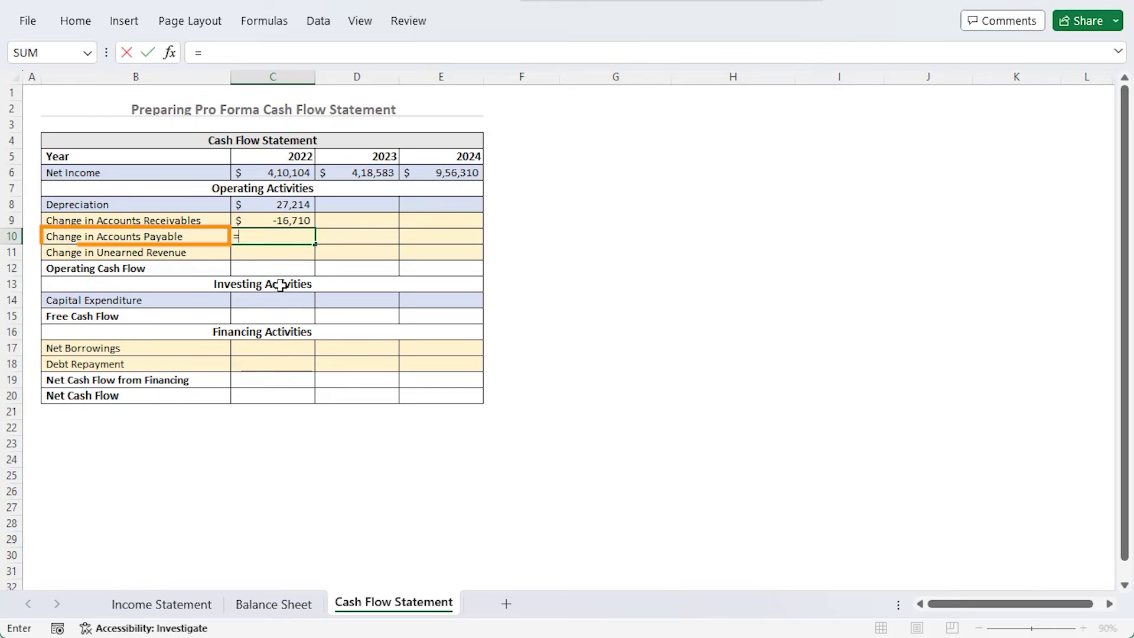
left_click(285, 601)
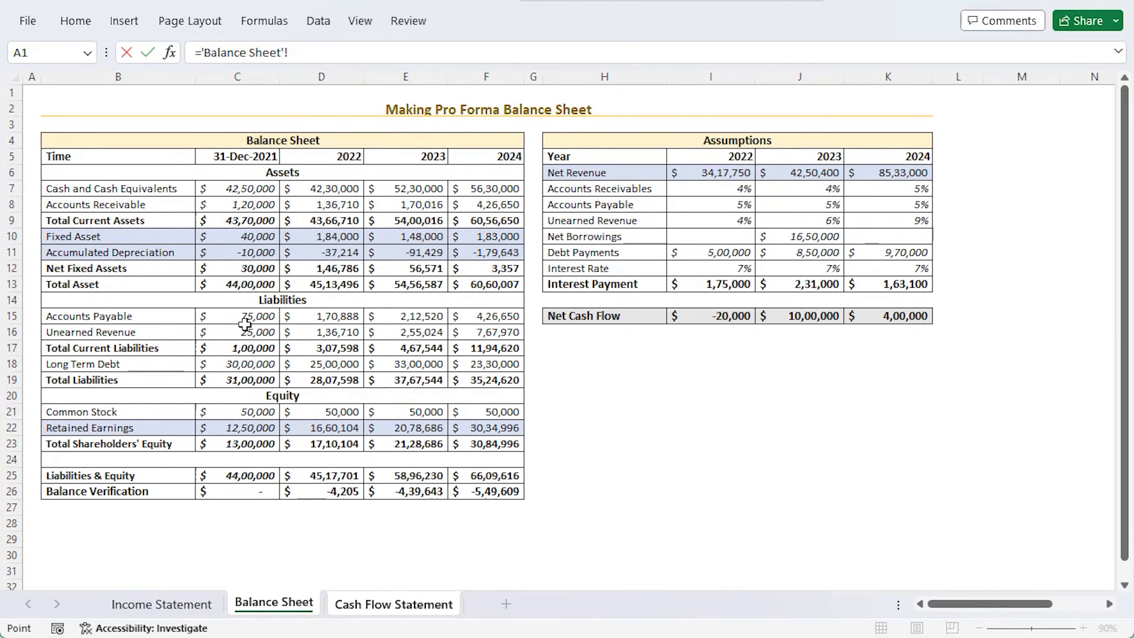
left_click(296, 320)
type("-")
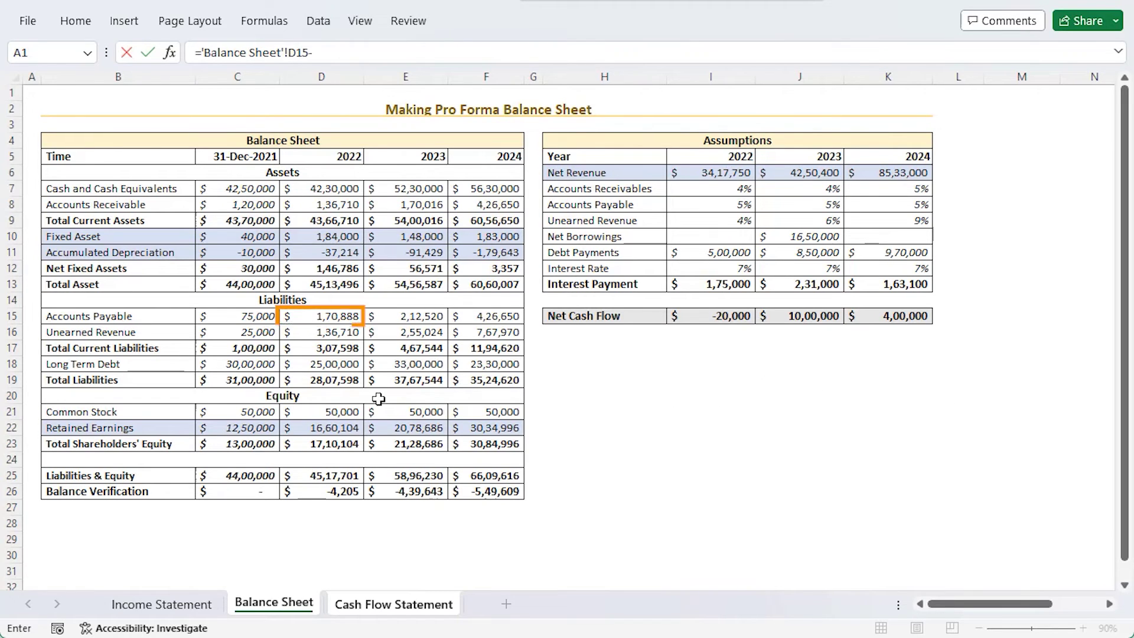
left_click(242, 317)
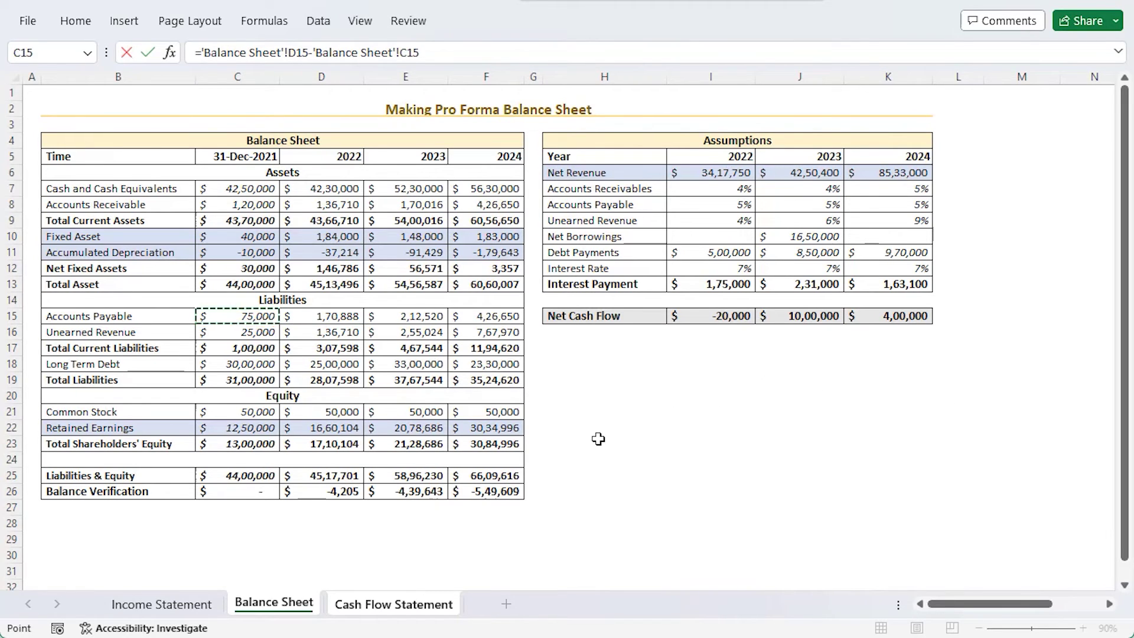
key("Return")
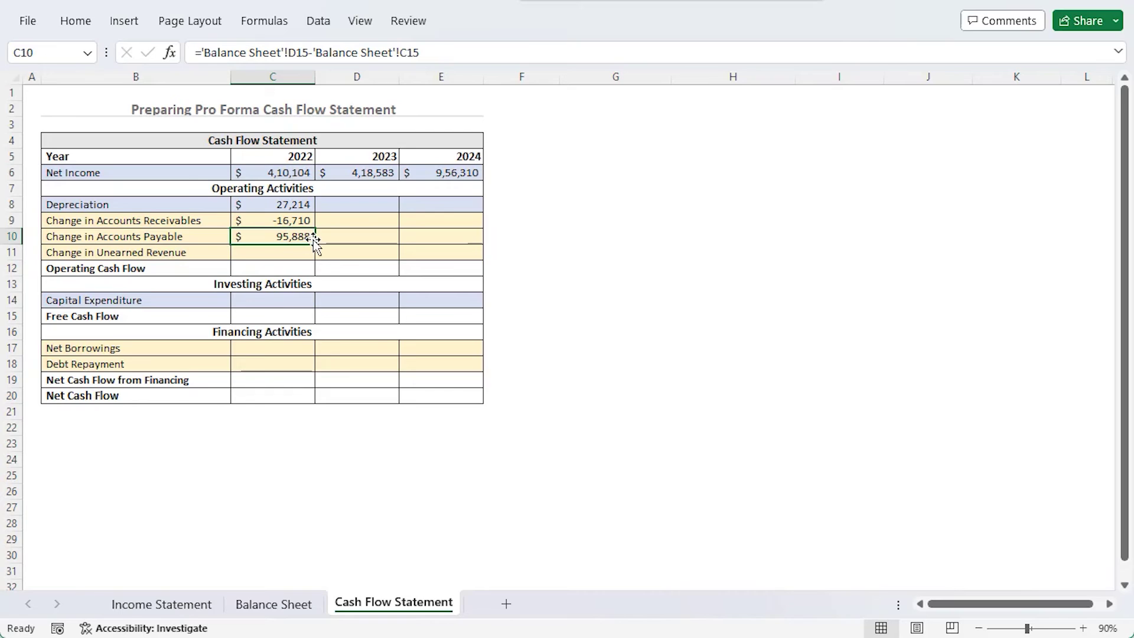
left_click_drag(313, 239, 314, 256)
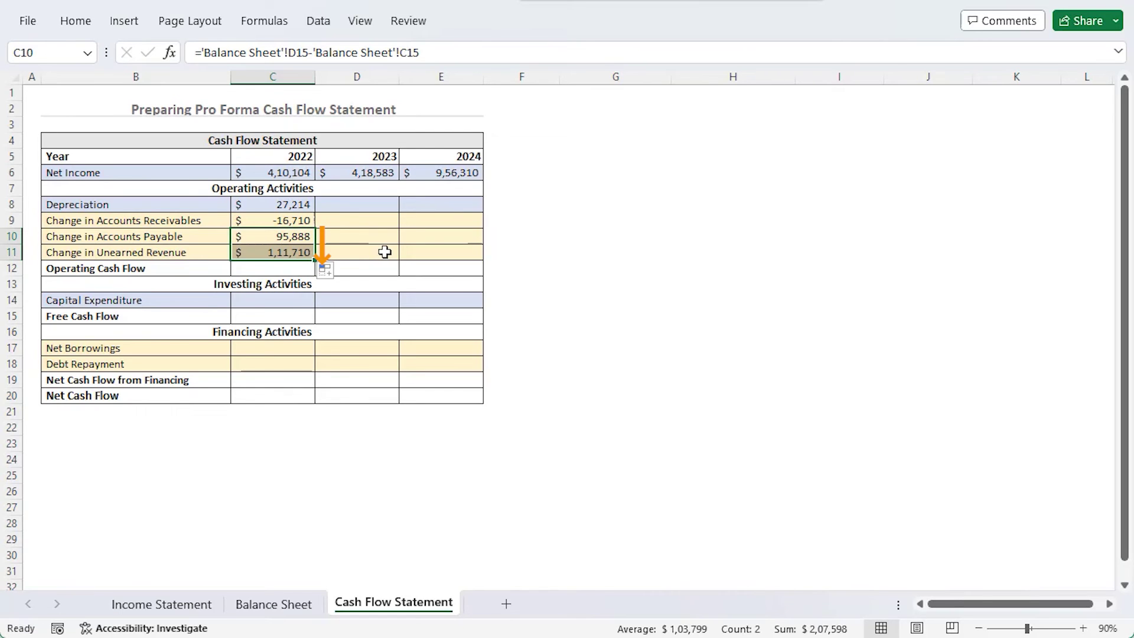
- Calculate the 2022 Operating Cash Flow in C12 with =SUM(C8:C11,C6) and fill the C8:C12 formulas across 2023 and 2024
left_click(283, 268)
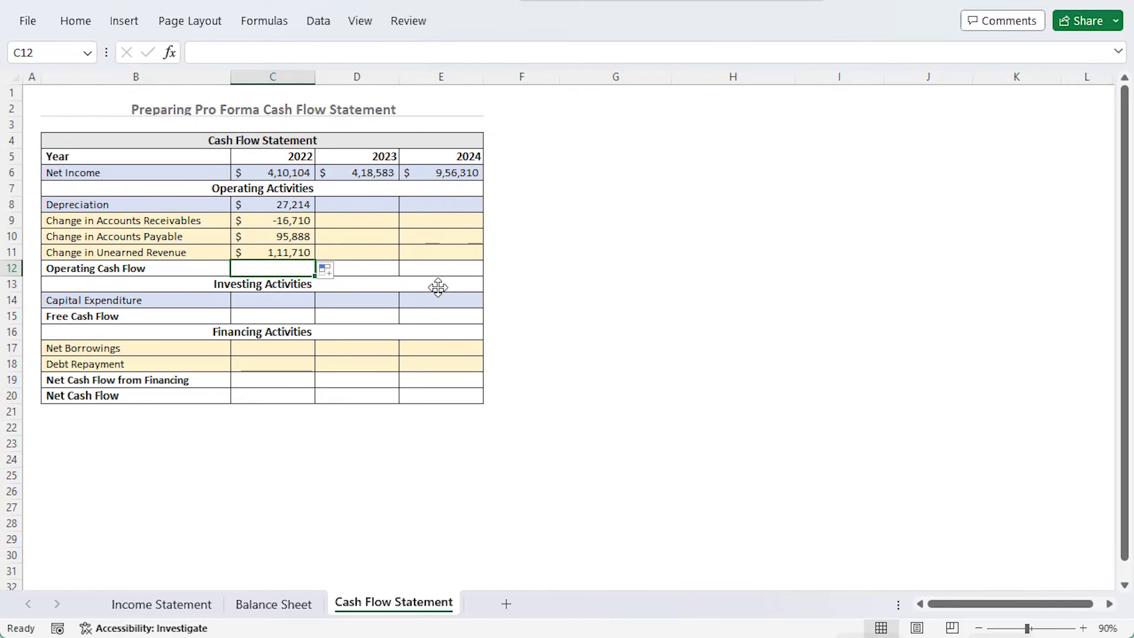
key("alt+equal")
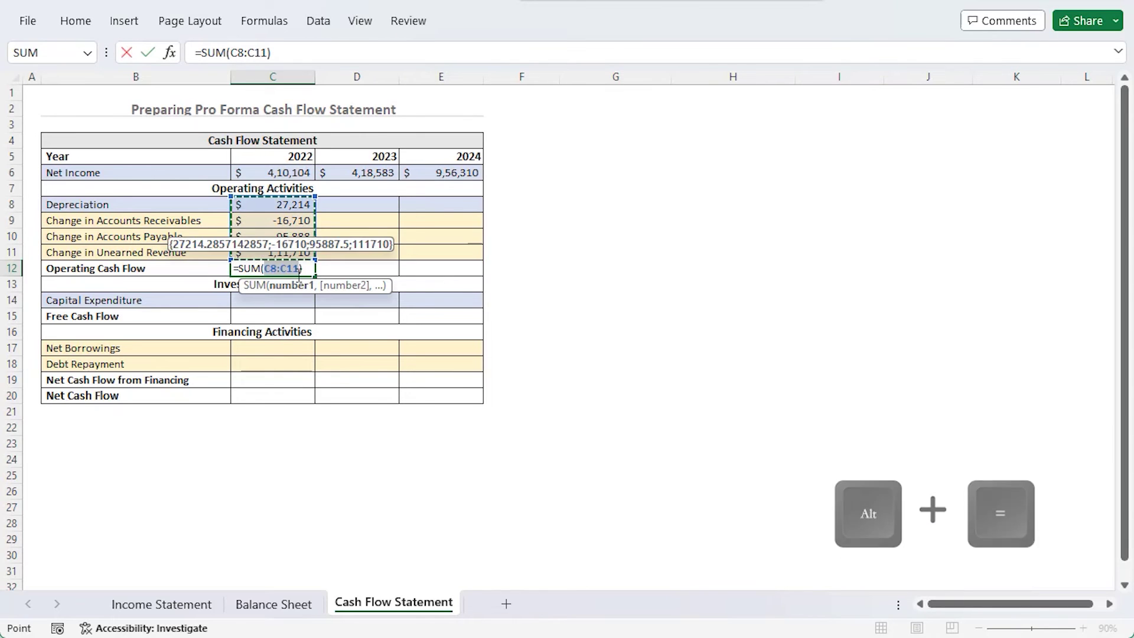
left_click(309, 170, "ctrl")
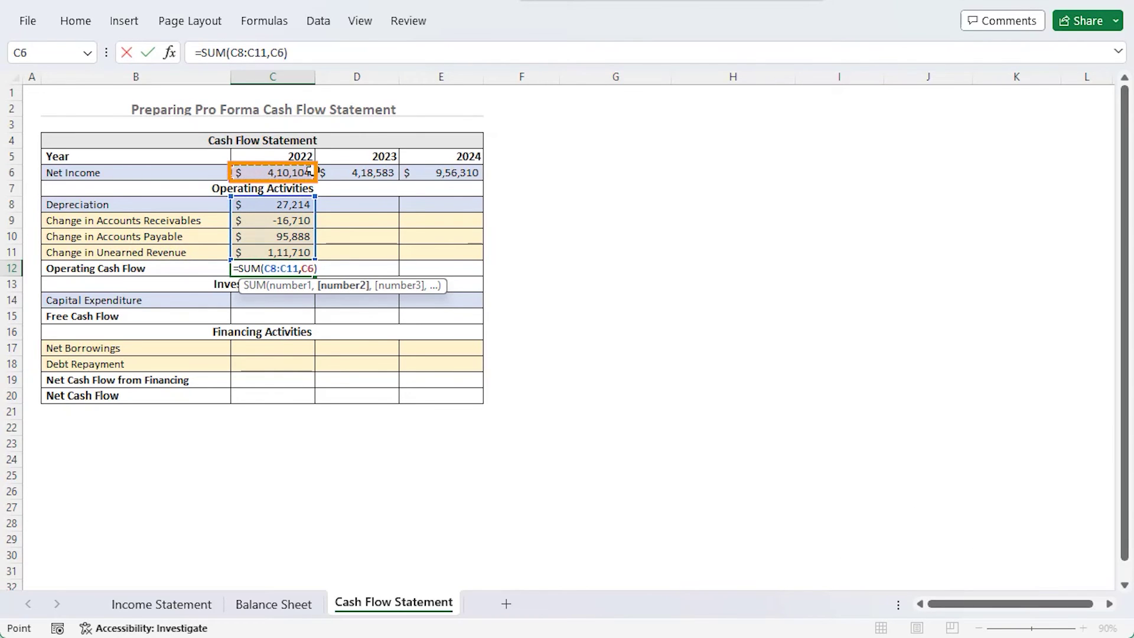
key("Return")
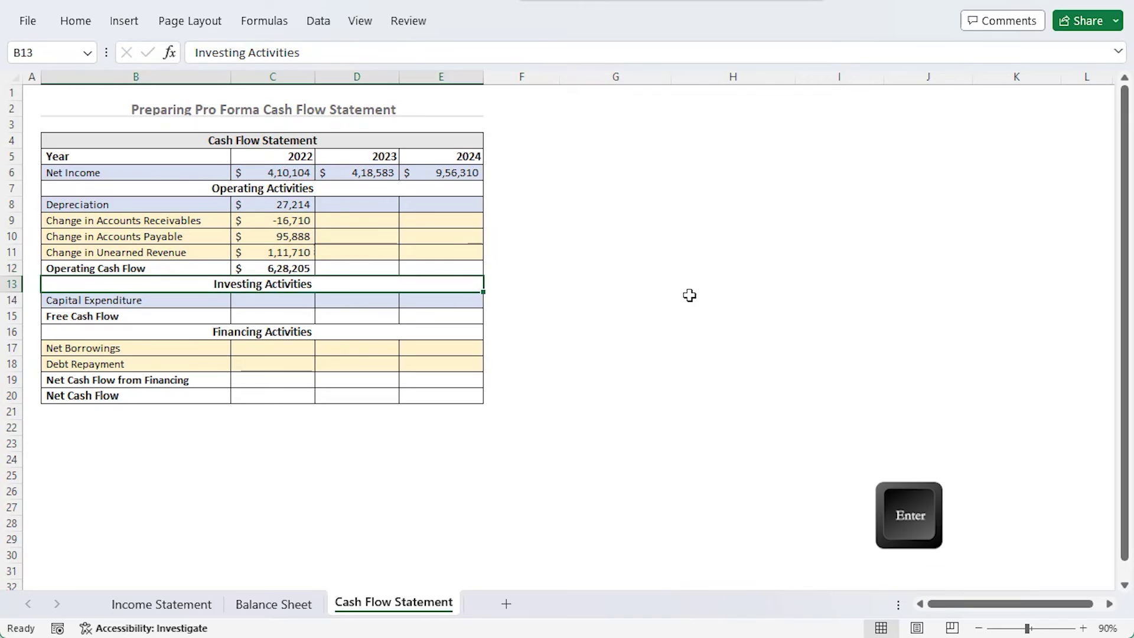
left_click_drag(285, 203, 459, 267)
- Link the 2022 Capital Expenditure in C14 to the total capital expenditure with ='Income Statement'!I22
left_click(307, 299)
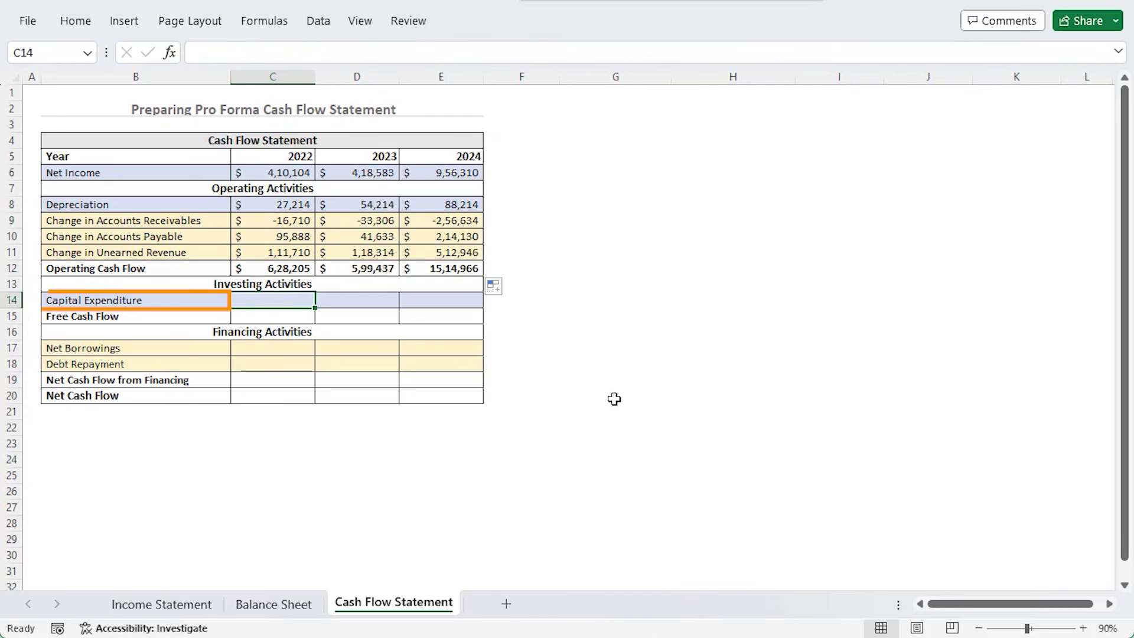
type("=")
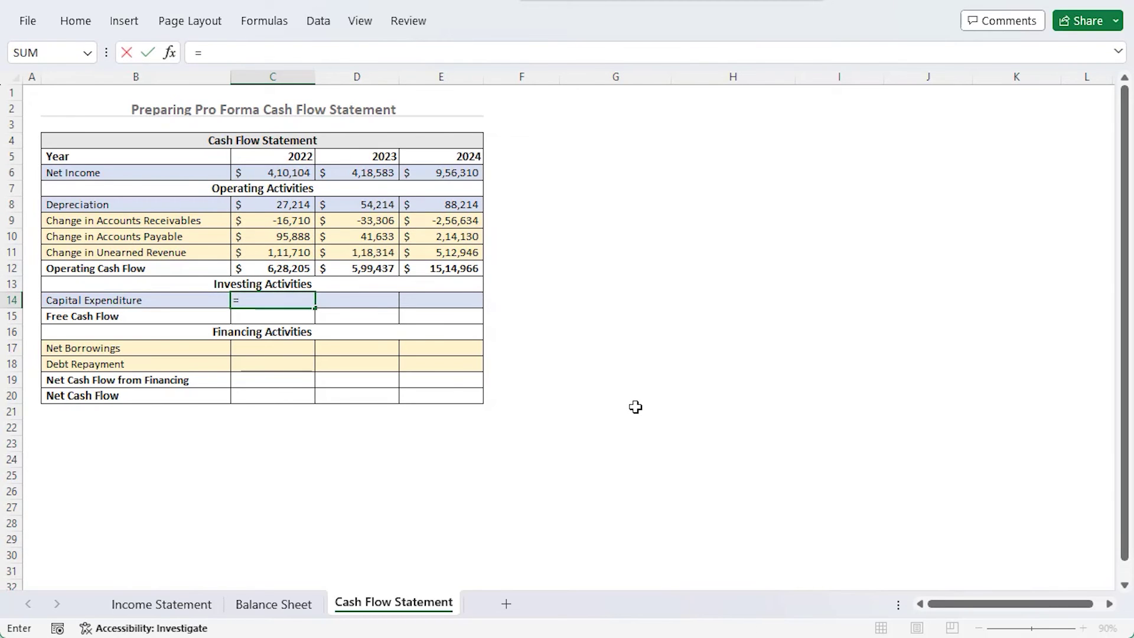
left_click(156, 602)
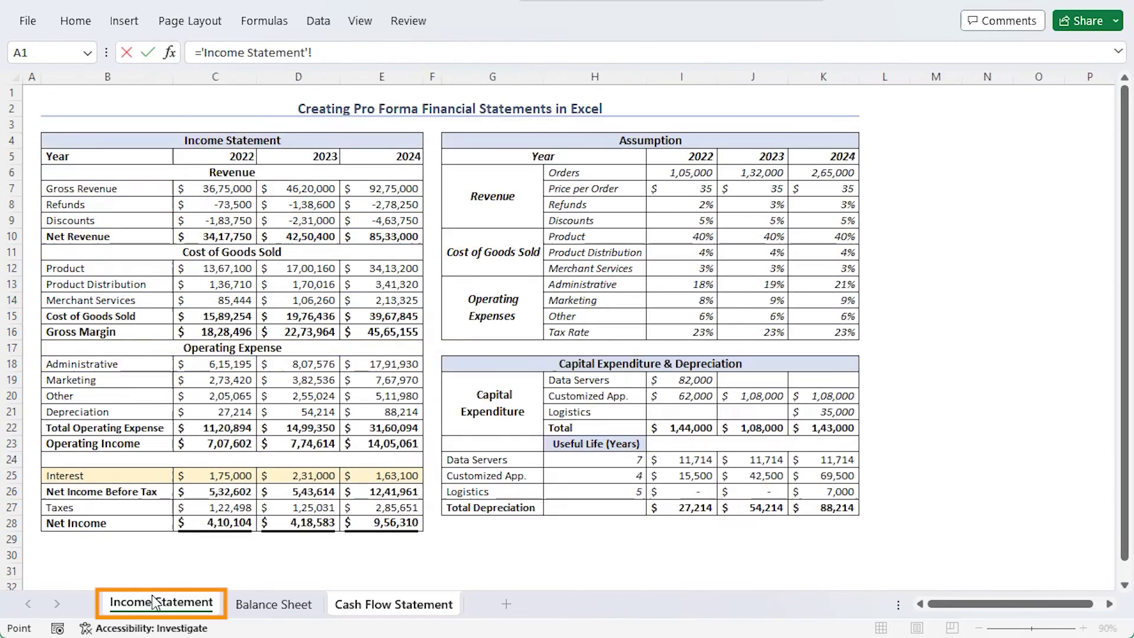
left_click(686, 426)
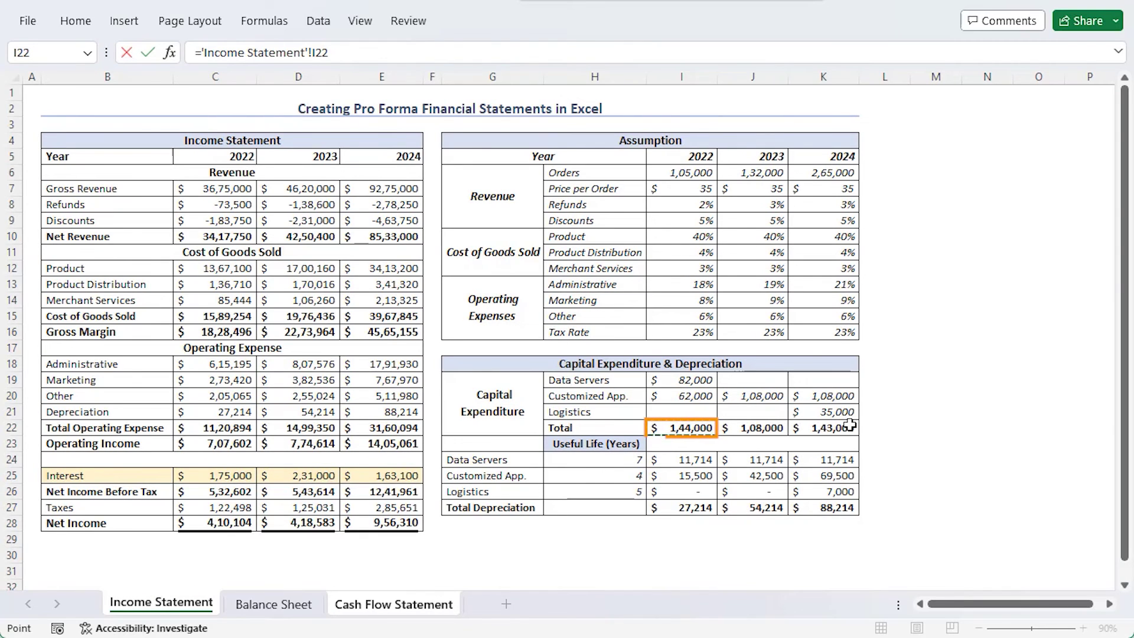
key("Return")
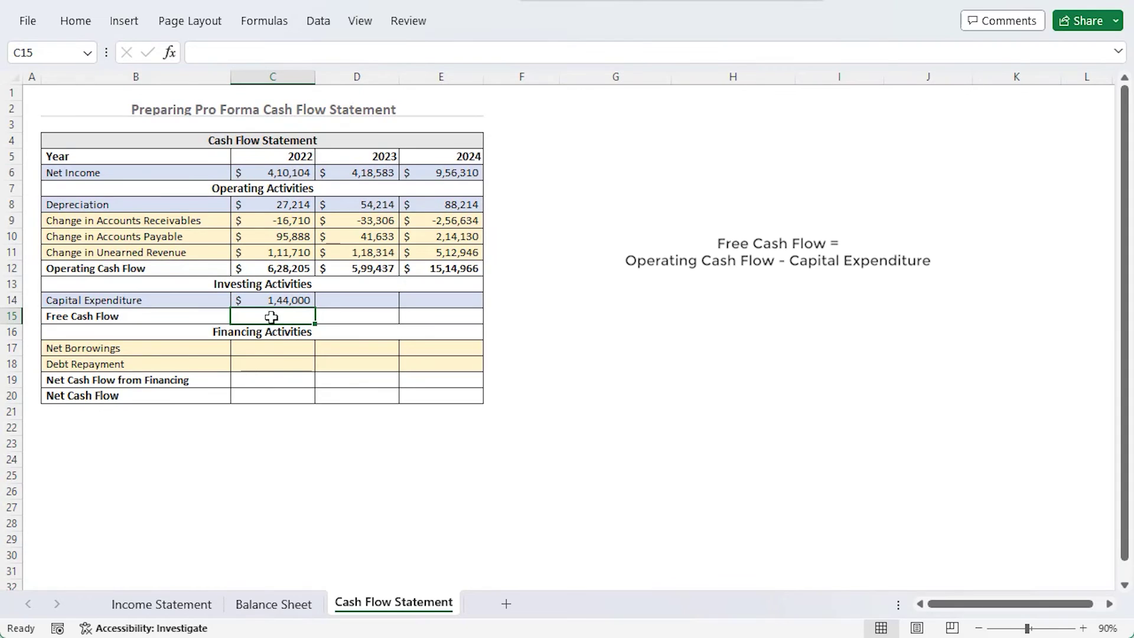
- Calculate the 2022 Free Cash Flow in C15 with =C12-C14 and fill the C14:C15 formulas across 2023 and 2024
type("=")
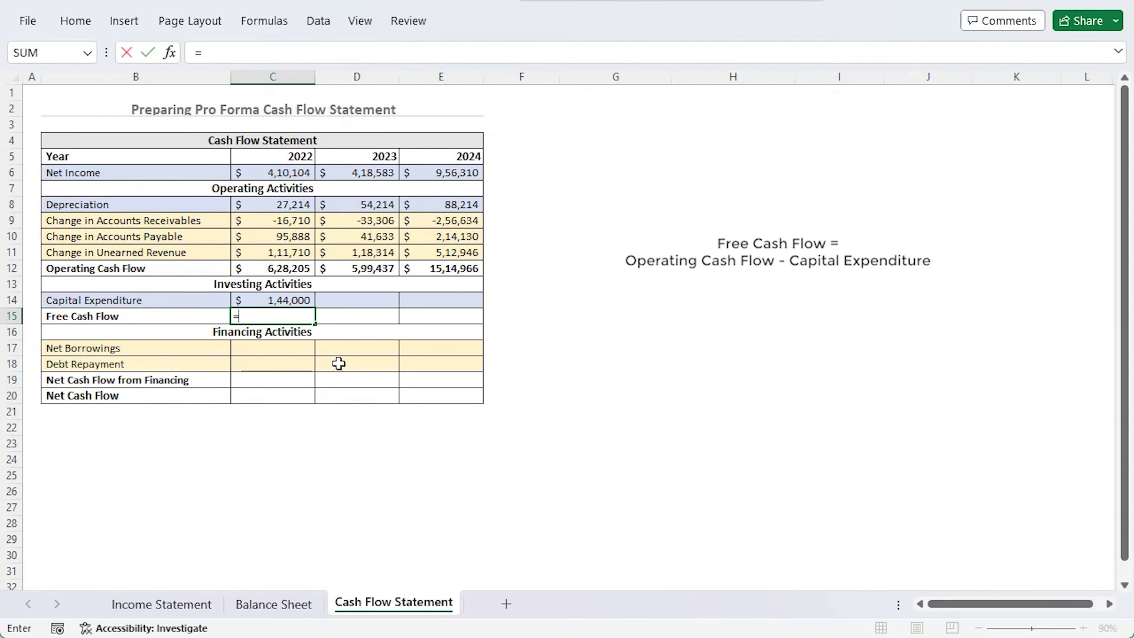
left_click(248, 266)
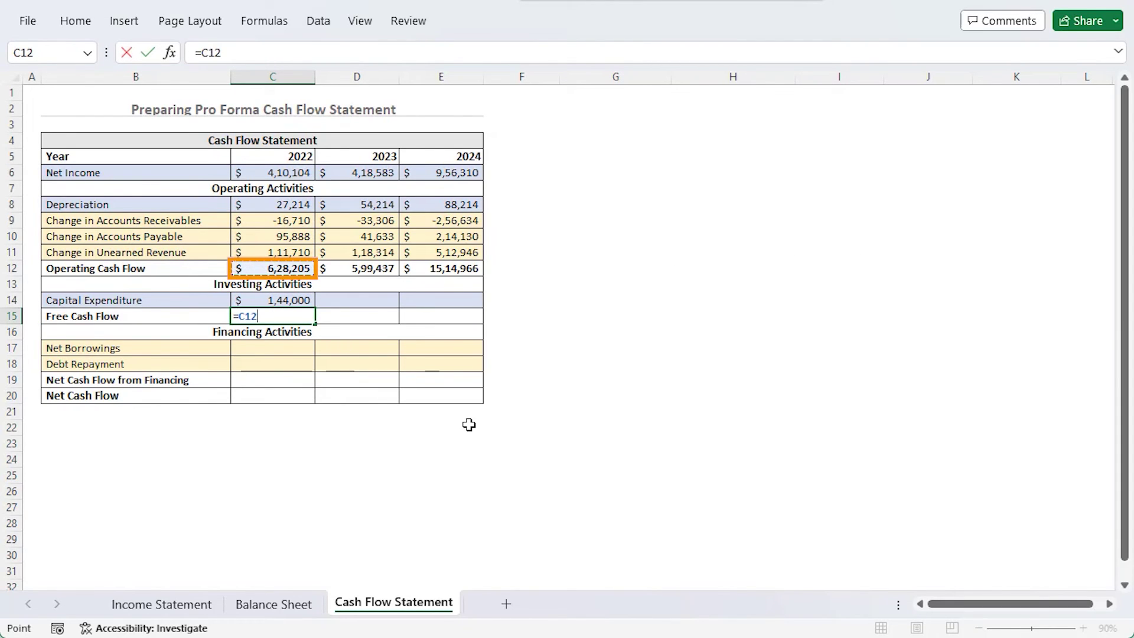
type("-")
left_click(260, 300)
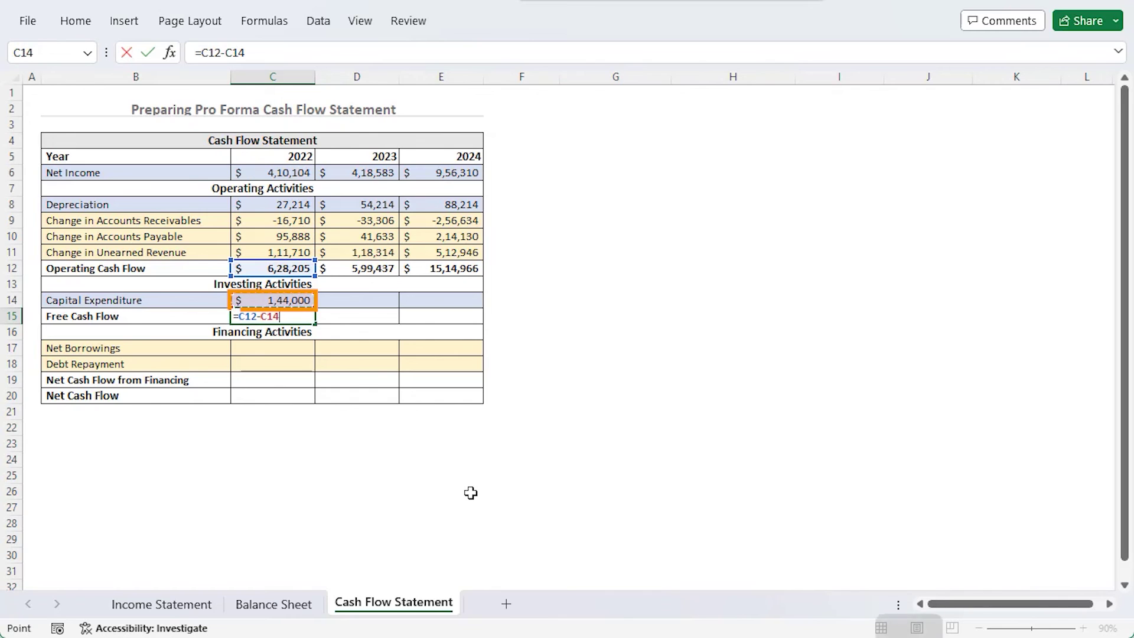
key("Return")
left_click_drag(294, 300, 534, 314)
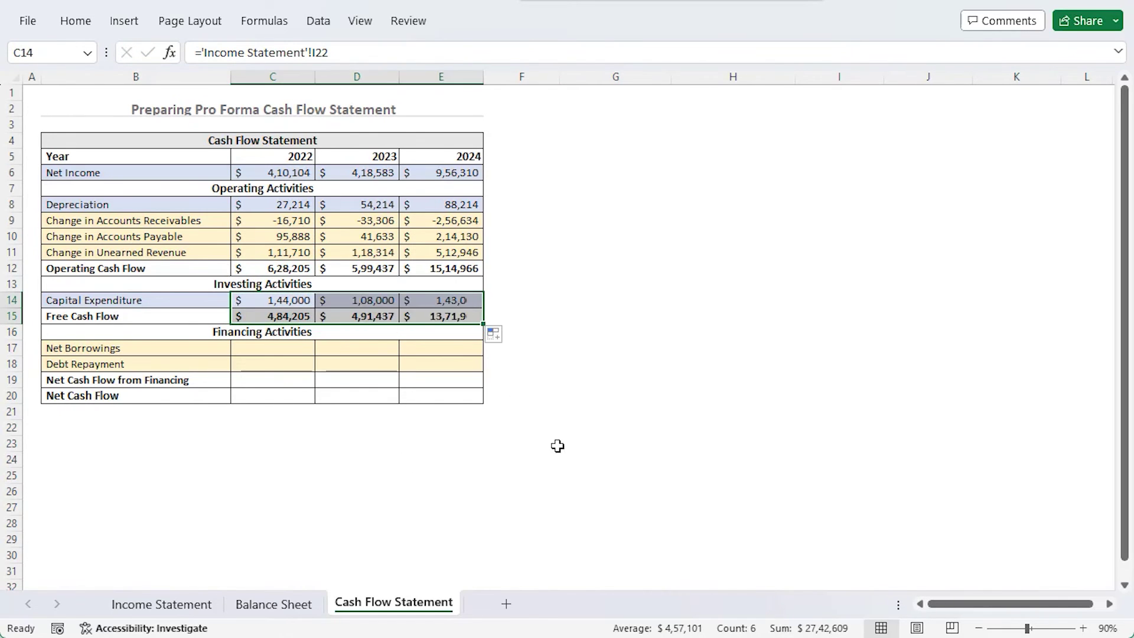
- Link the 2022 Net Borrowings in C17 with ='Balance Sheet'!I10 and fill it down to Debt Repayment
left_click(286, 349)
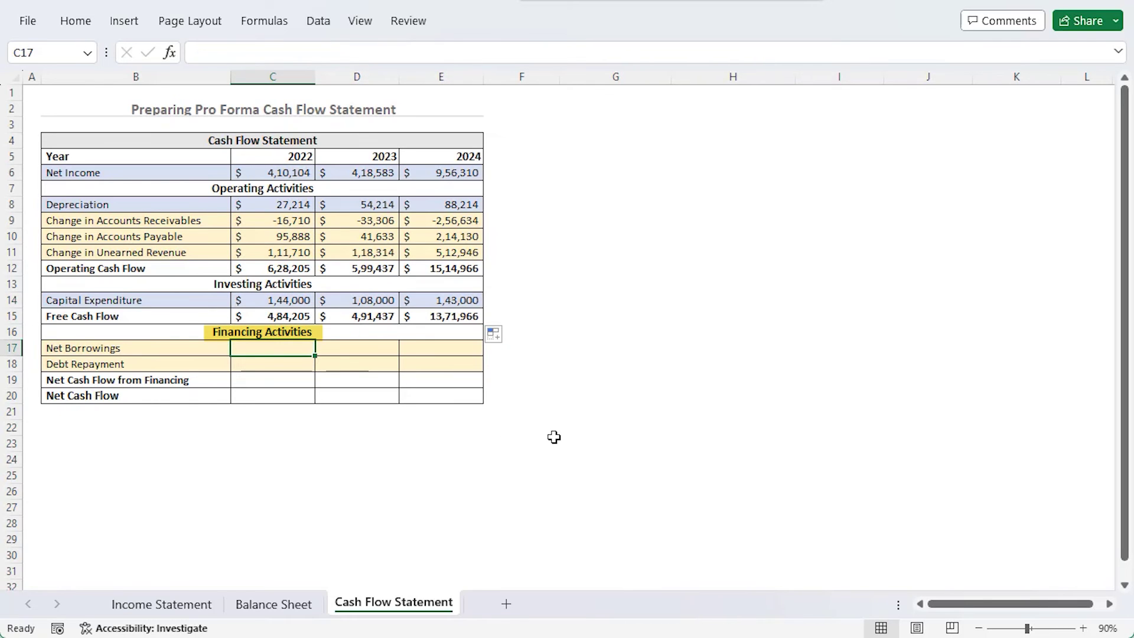
type("=")
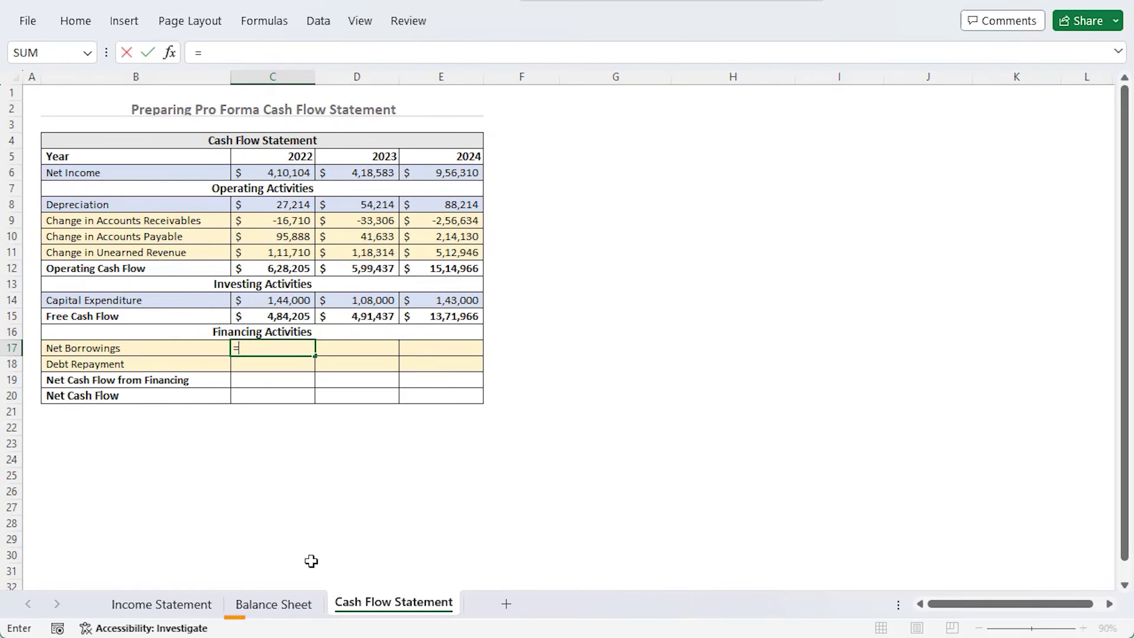
left_click(288, 612)
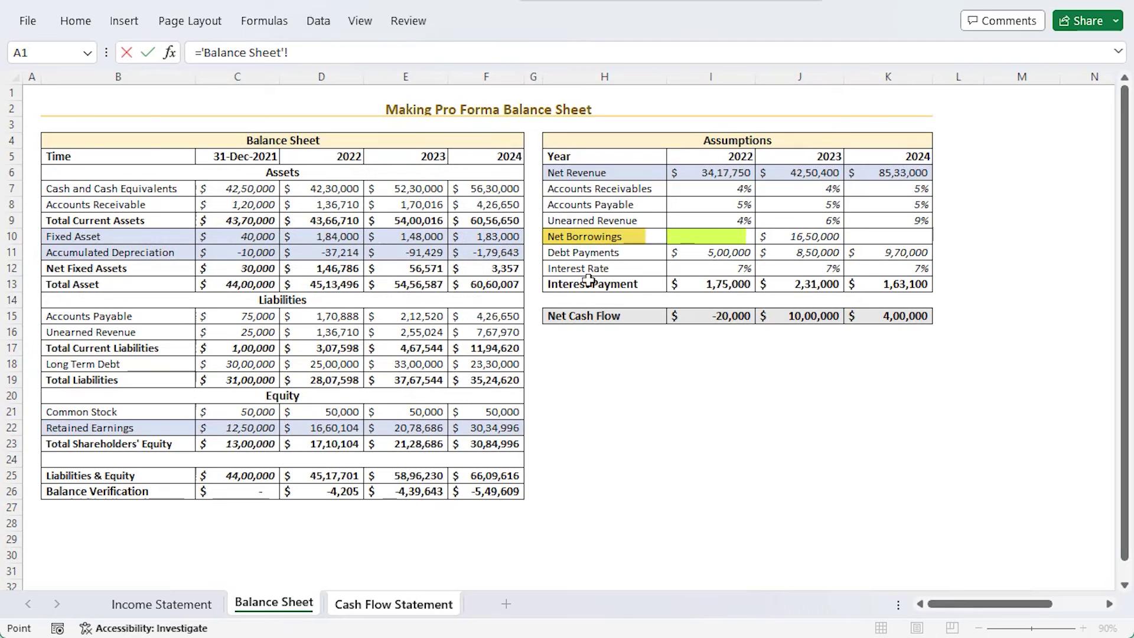
left_click(690, 237)
key("Return")
left_click(298, 347)
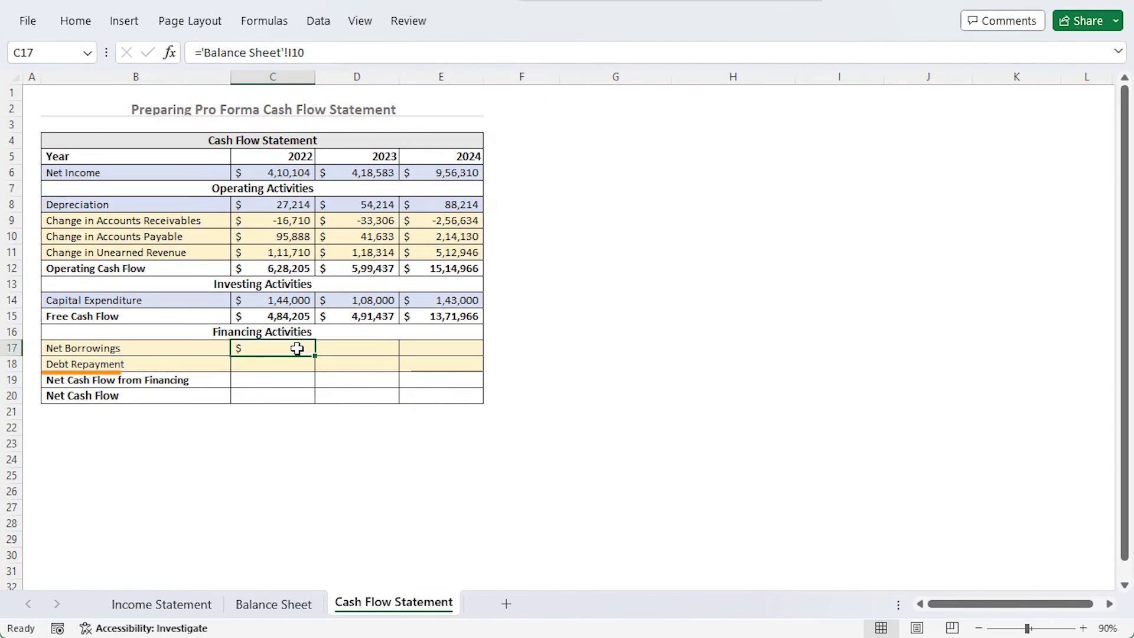
left_click_drag(314, 355, 316, 370)
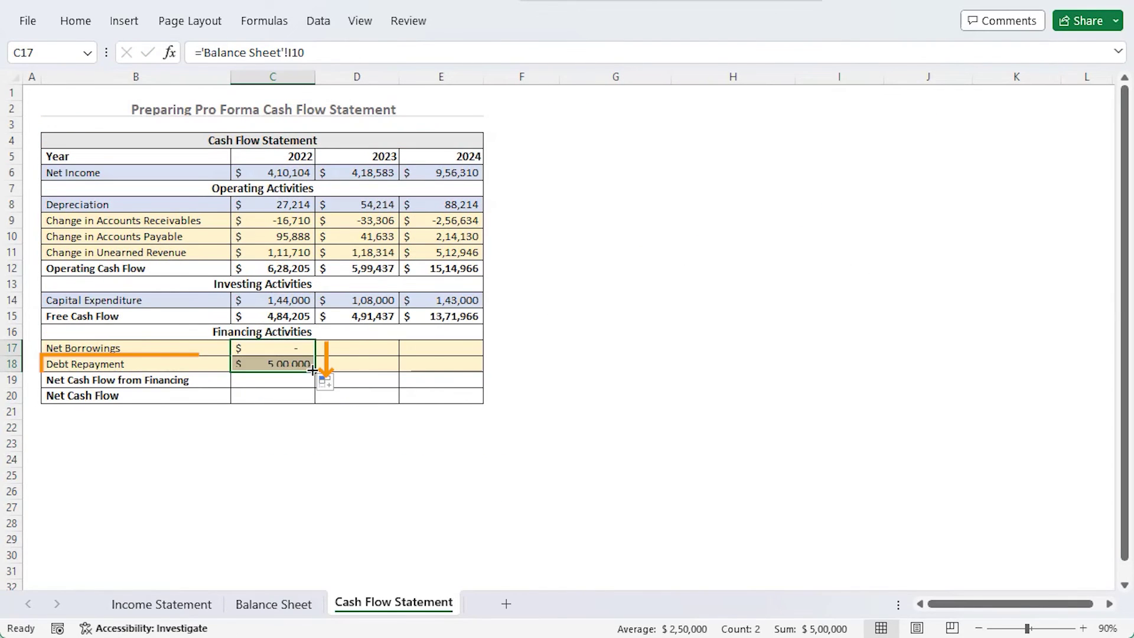
- Make the 2022 Debt Repayment negative with =-'Balance Sheet'!I11 and total Net Cash Flow from Financing in C19 with =SUM(C17:C18)
left_click(278, 364)
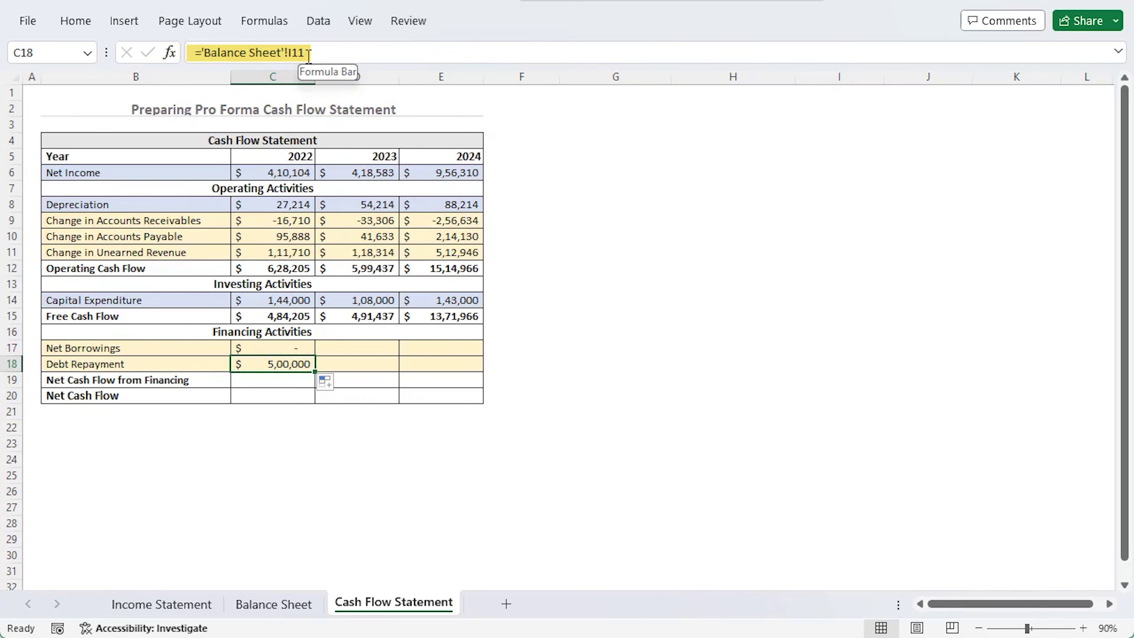
left_click(200, 55)
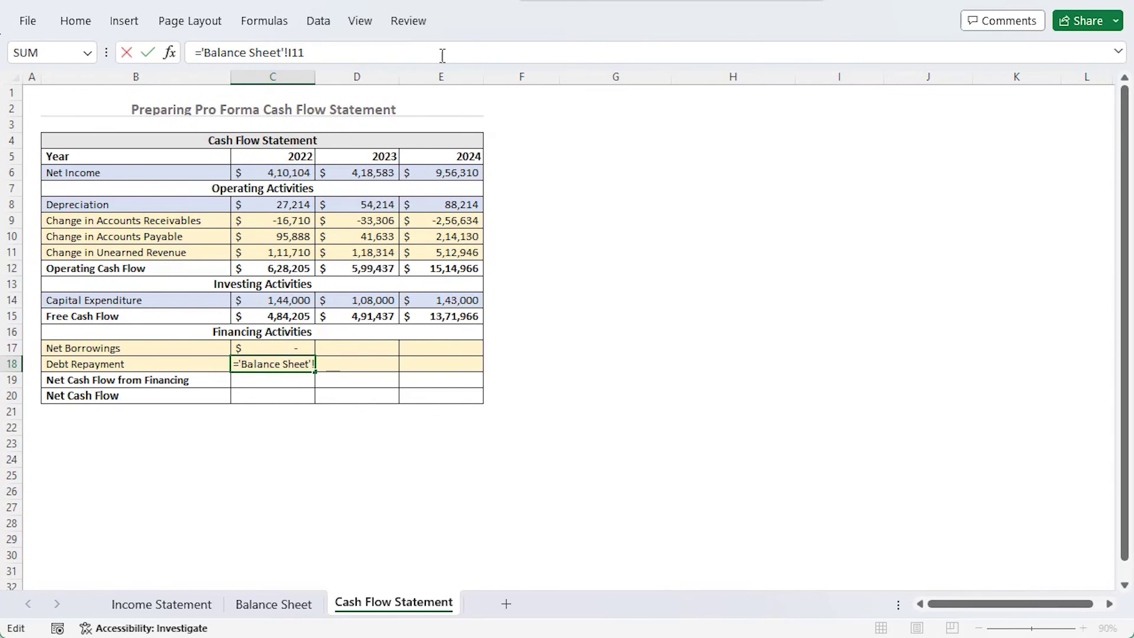
type("-")
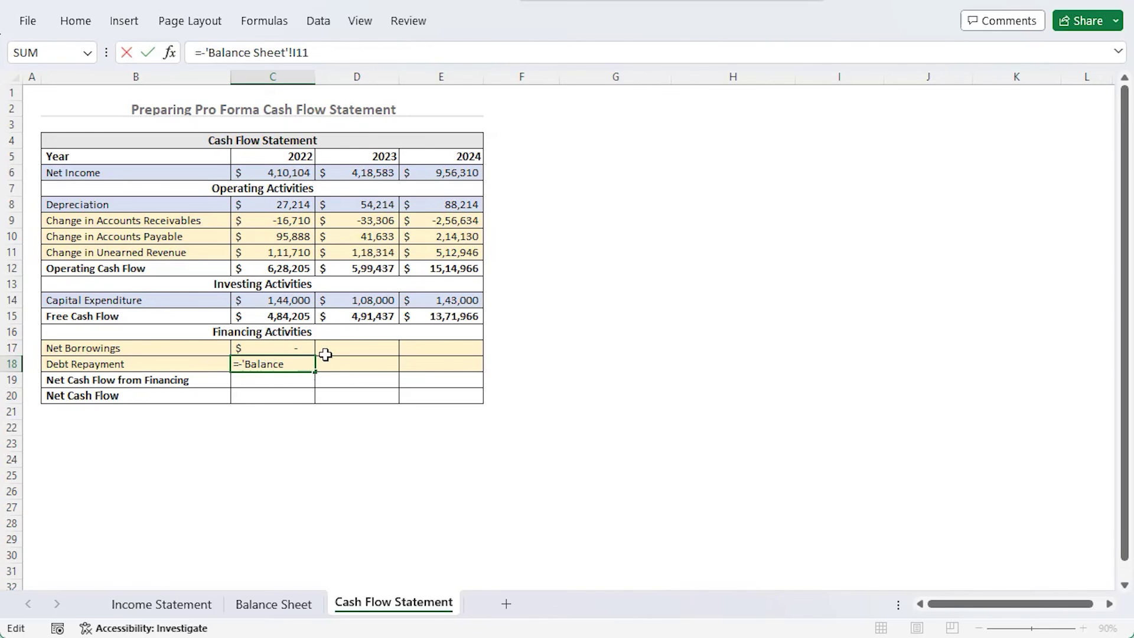
key("Return")
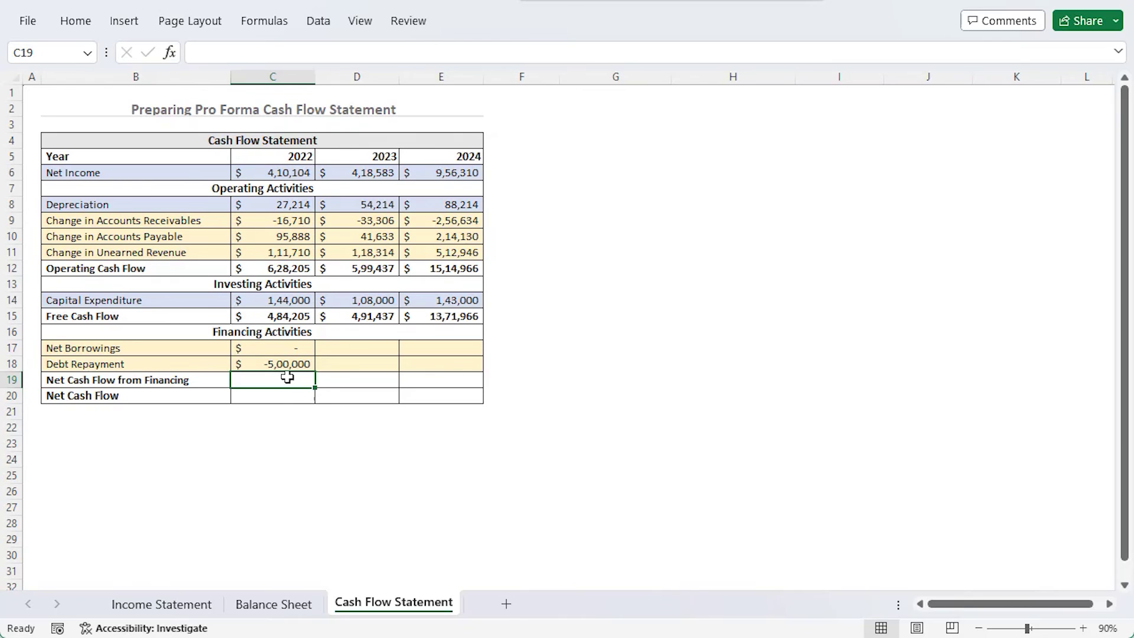
key("alt+equal")
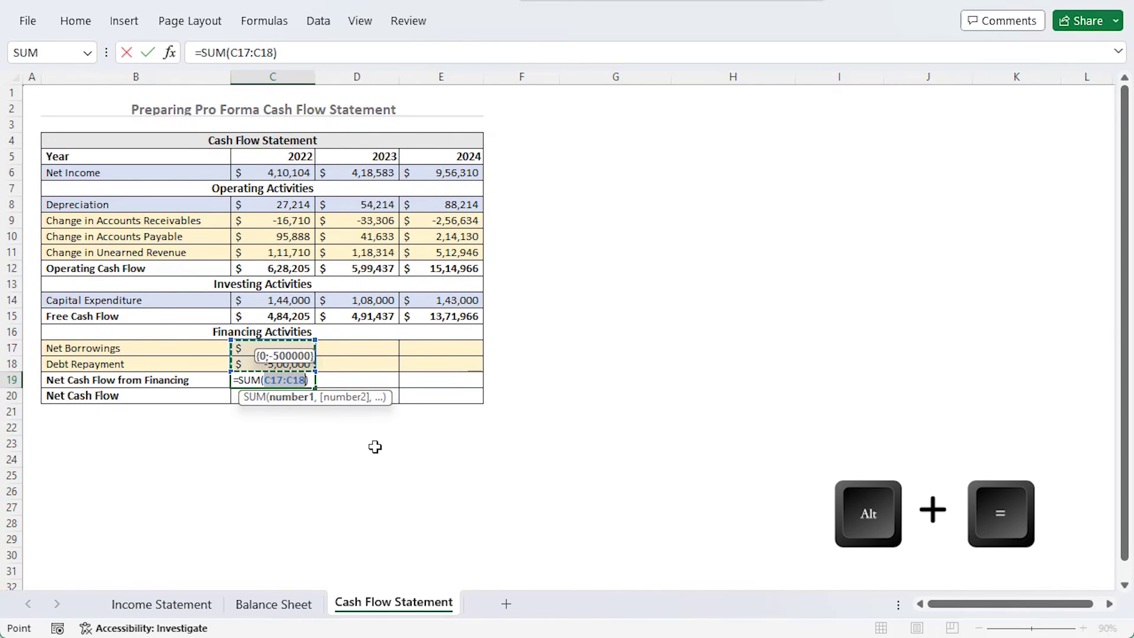
key("Return")
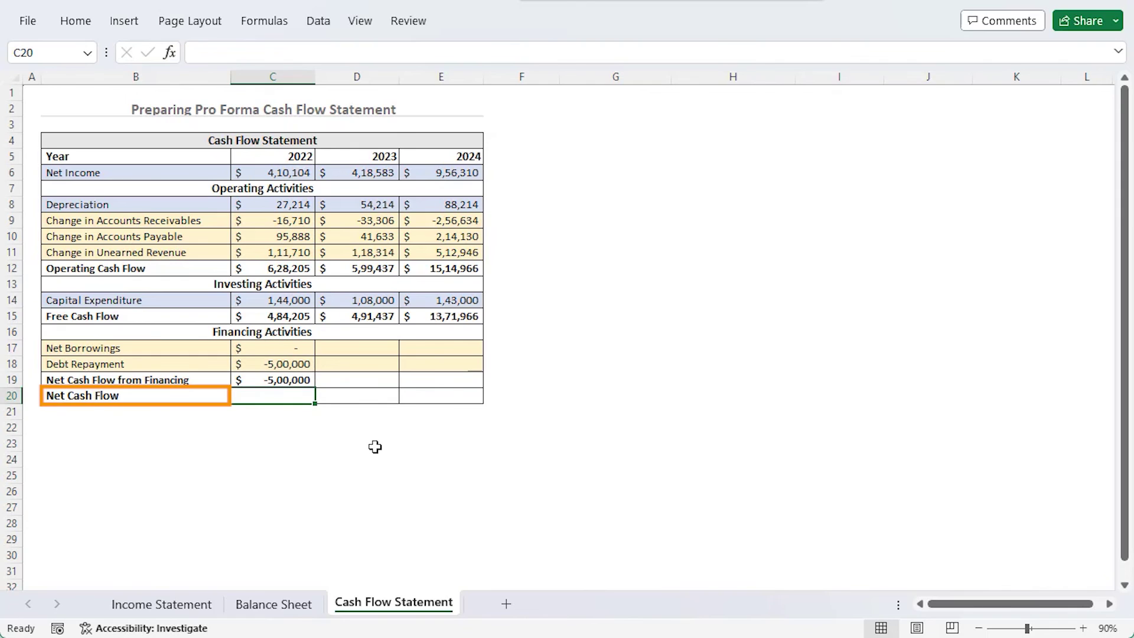
- Calculate the 2022 Net Cash Flow in C20 with =C15+C19 and fill the C17:C20 formulas across 2023 and 2024
type("=")
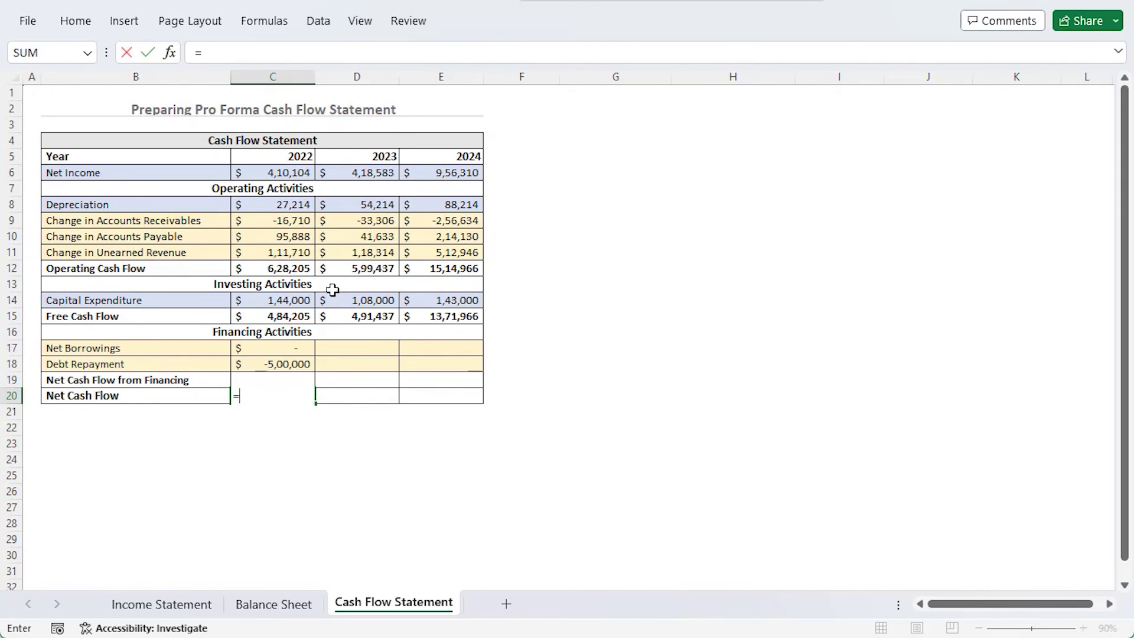
left_click(278, 317)
type("+")
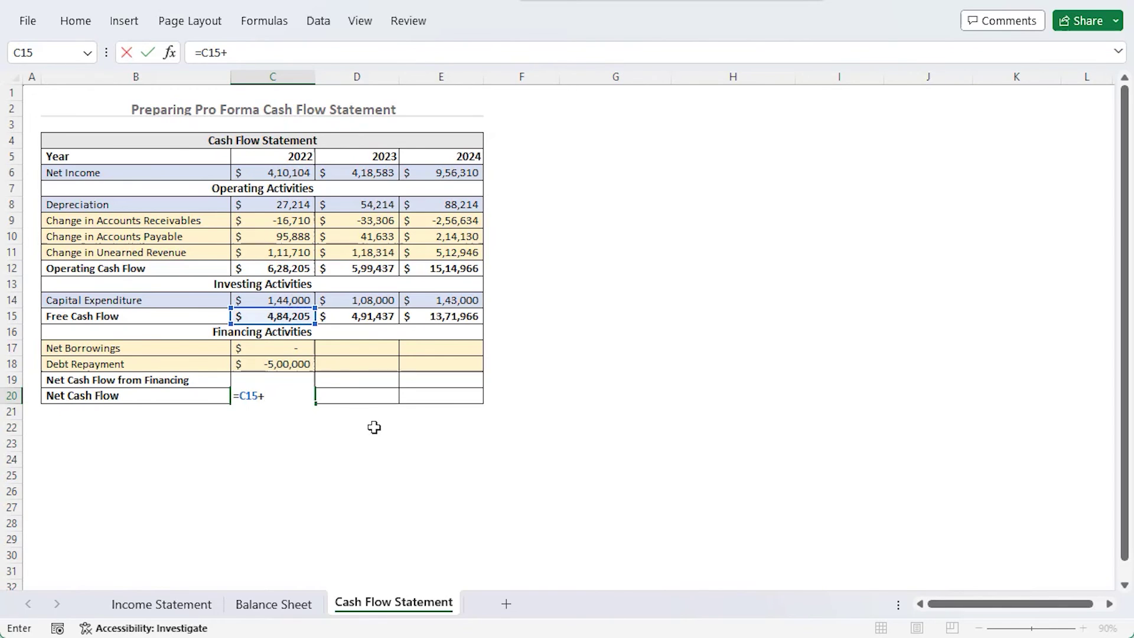
type("C19")
key("Return")
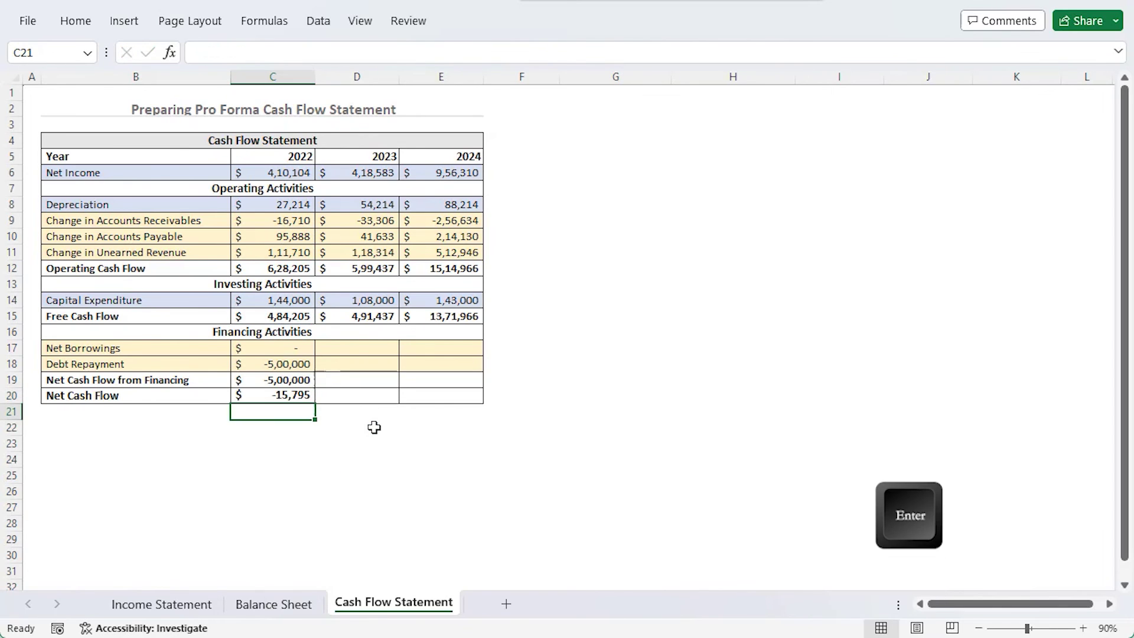
left_click(274, 348)
left_click_drag(274, 358, 470, 393)
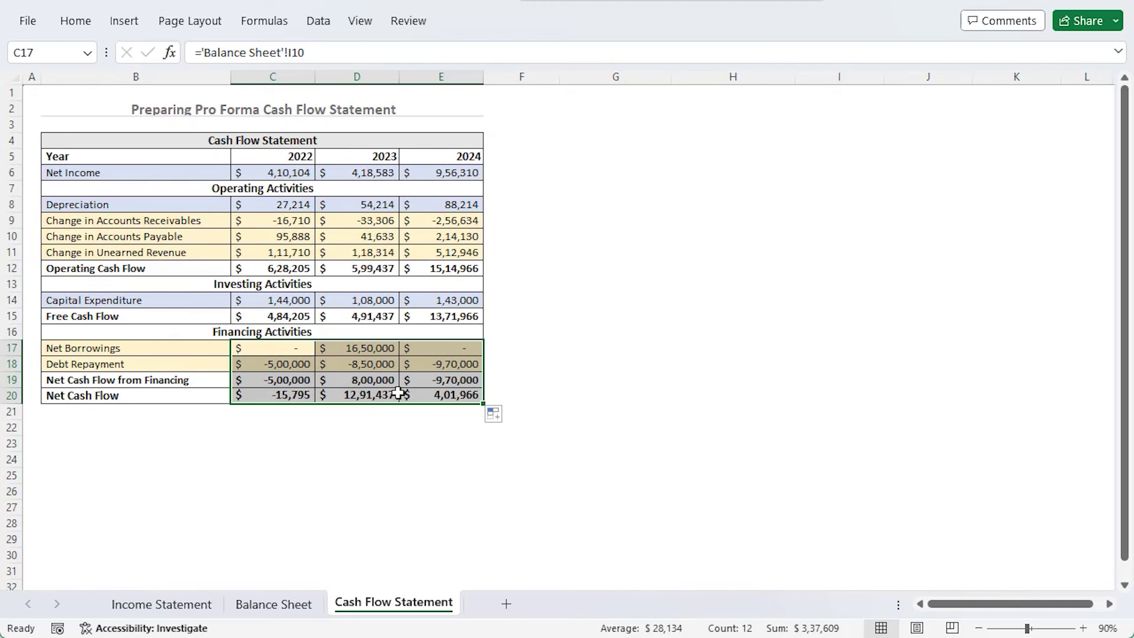
- Link the Balance Sheet's 2022 Net Cash Flow in I15 with ='Cash Flow Statement'!C20 and fill it across 2023 and 2024
left_click(284, 395)
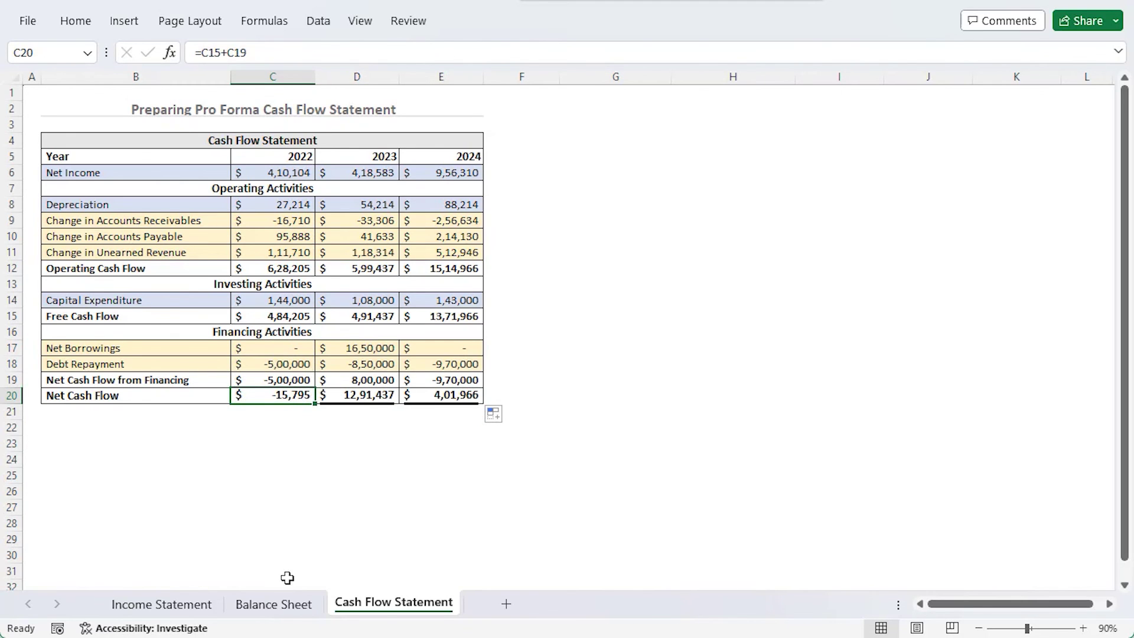
left_click(273, 604)
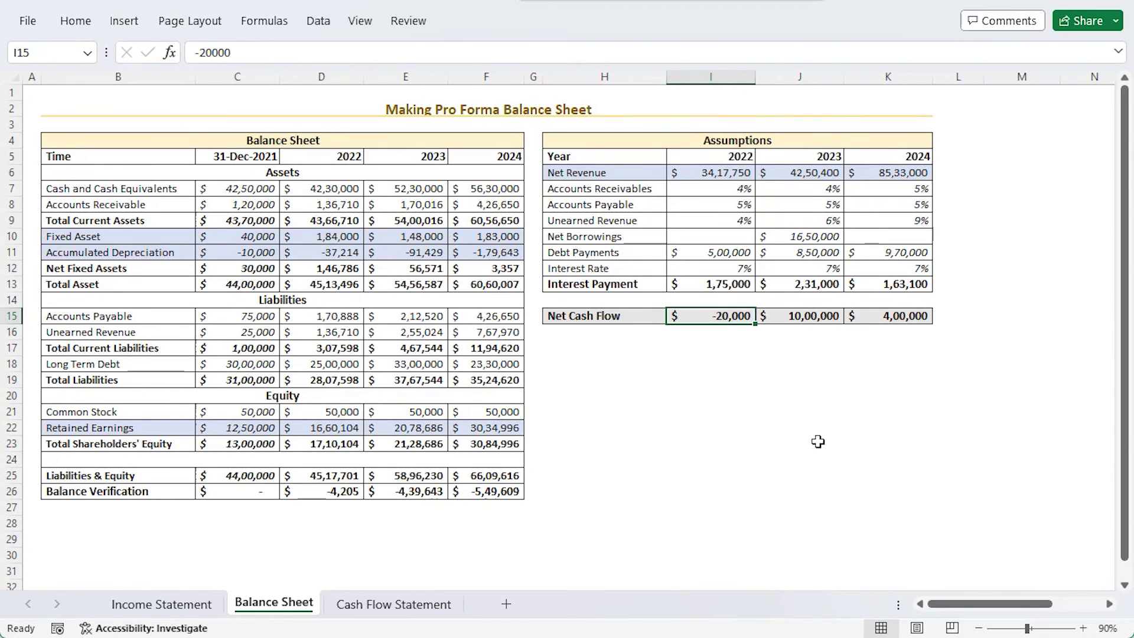
type("=")
left_click(420, 604)
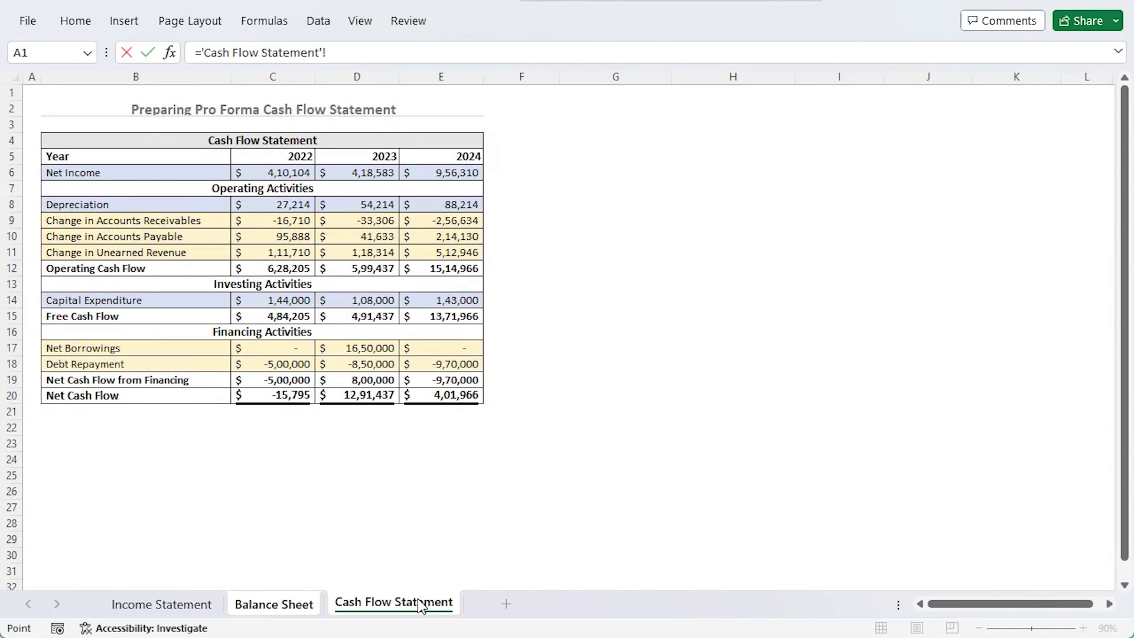
left_click(295, 395)
key("Return")
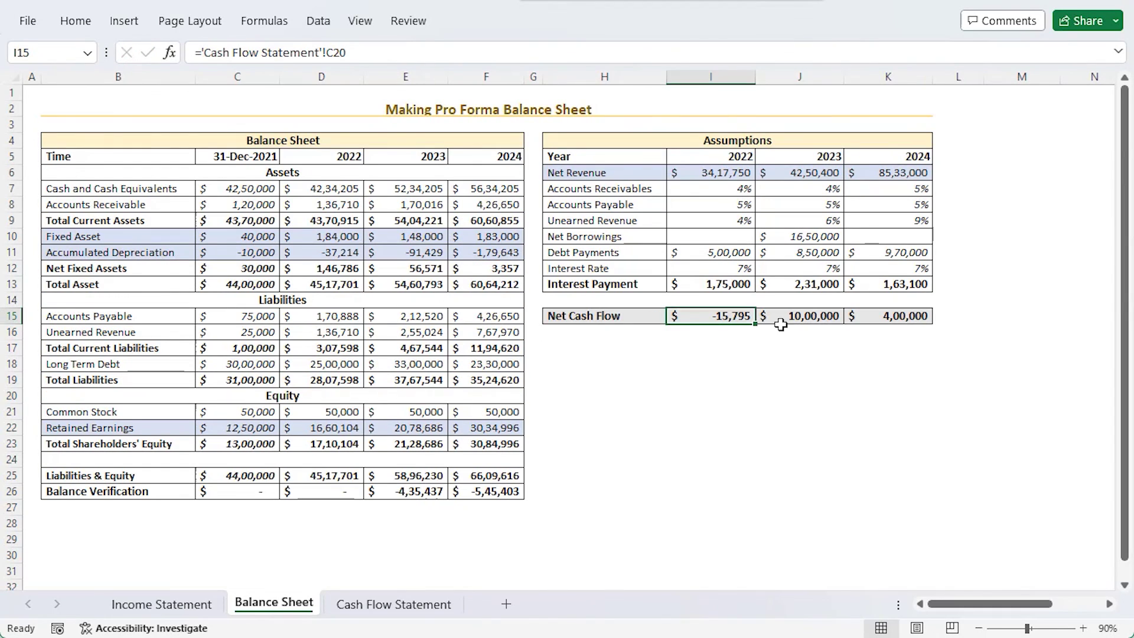
left_click_drag(757, 323, 930, 330)
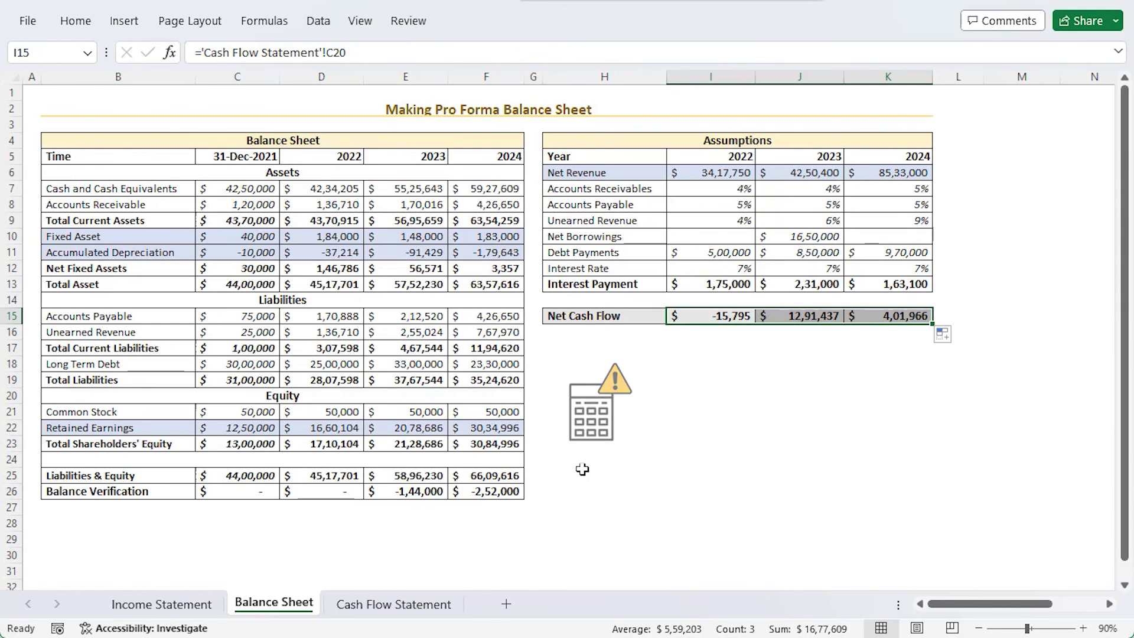
- Change the 2022 Fixed Asset formula in D10 to =C10+'Income Statement'!I22 with a relative reference and fill it across 2023 and 2024
double_click(333, 238)
left_click_drag(234, 54, 204, 59)
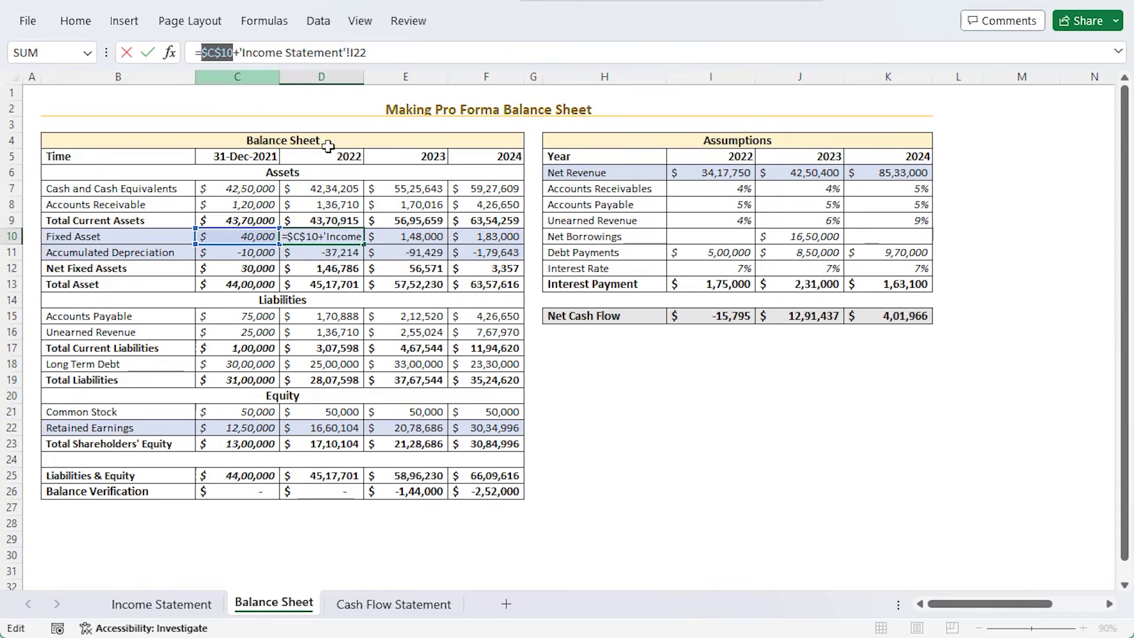
key("F4")
key("F4")
key("F4")
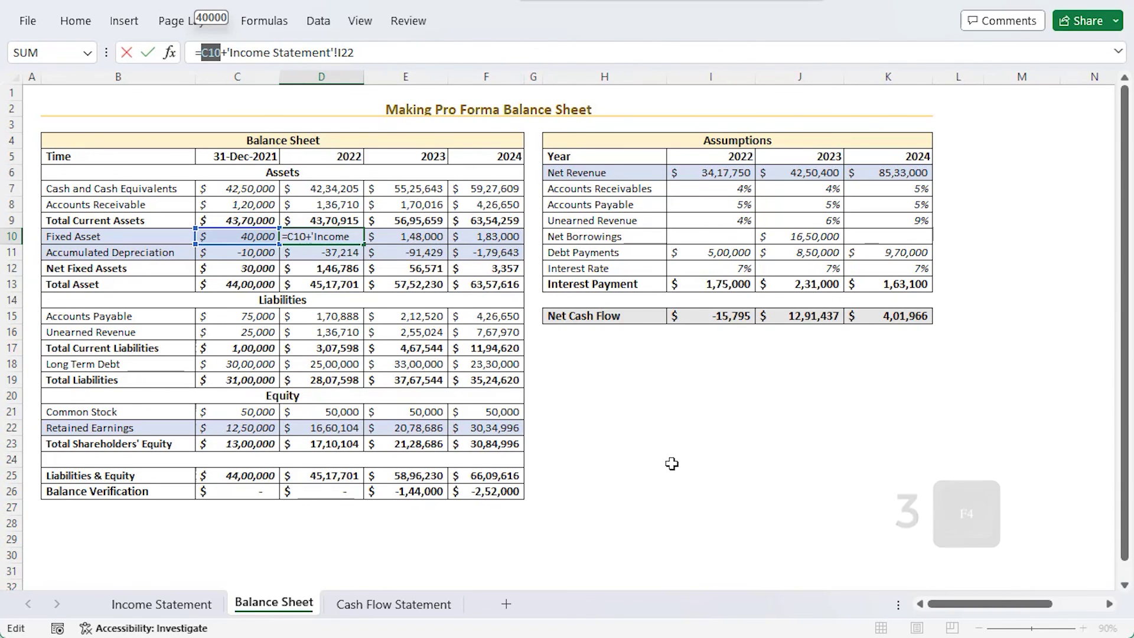
key("Return")
key("Up")
left_click_drag(364, 248, 504, 236)
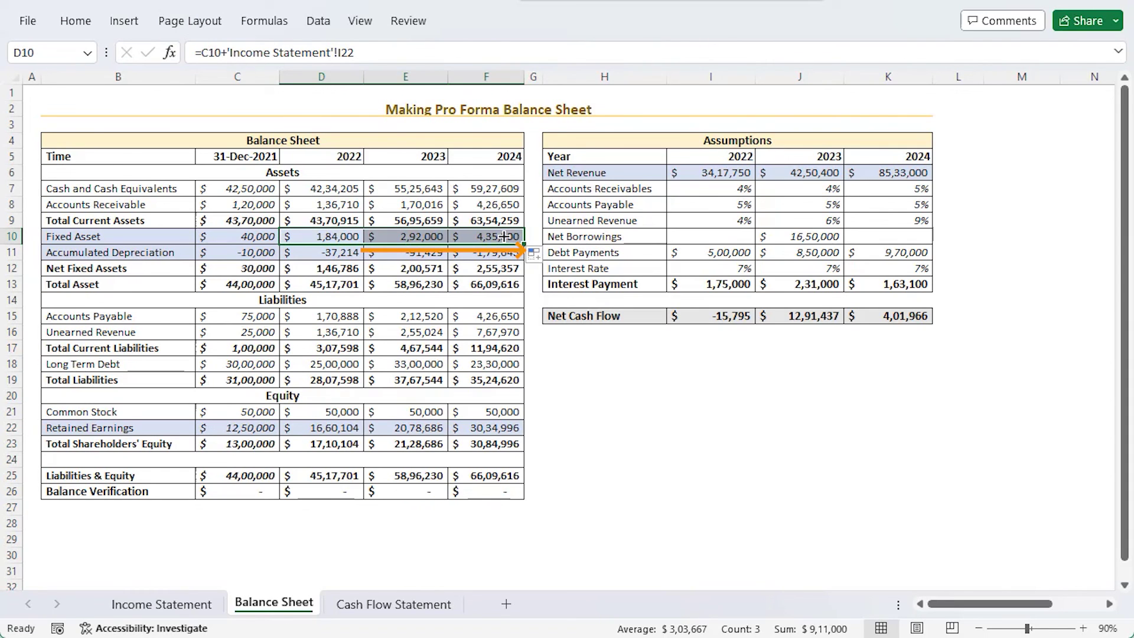
left_click(649, 507)
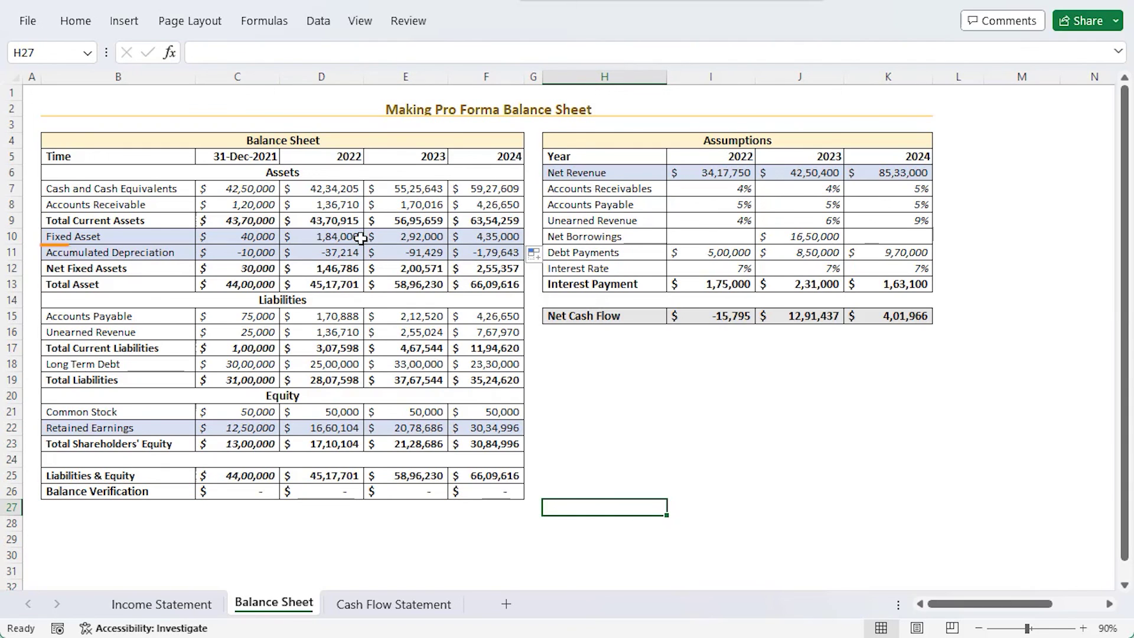
- Check the 2024 Fixed Asset formula in F10 of the Balance Sheet and return to the Cash Flow Statement sheet
left_click(497, 237)
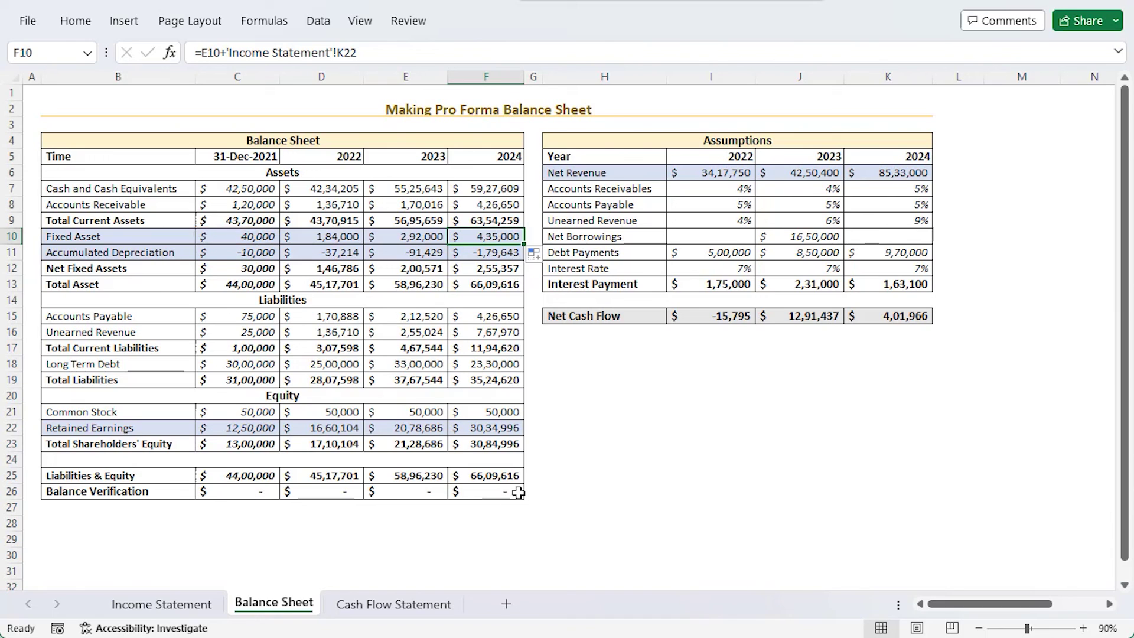
left_click(582, 506)
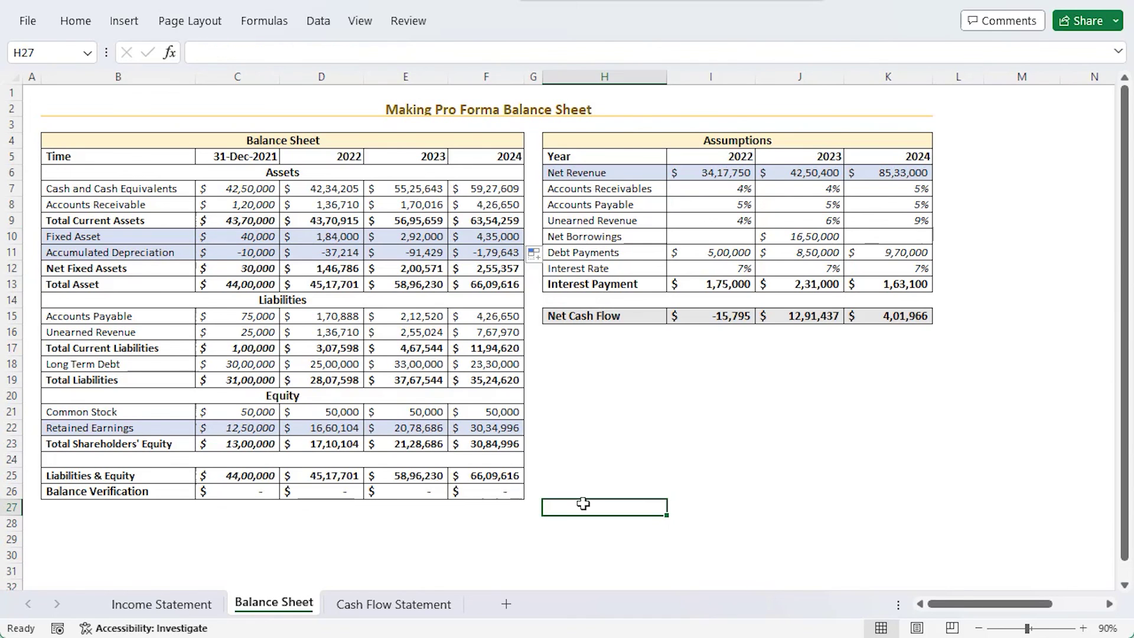
left_click(417, 605)
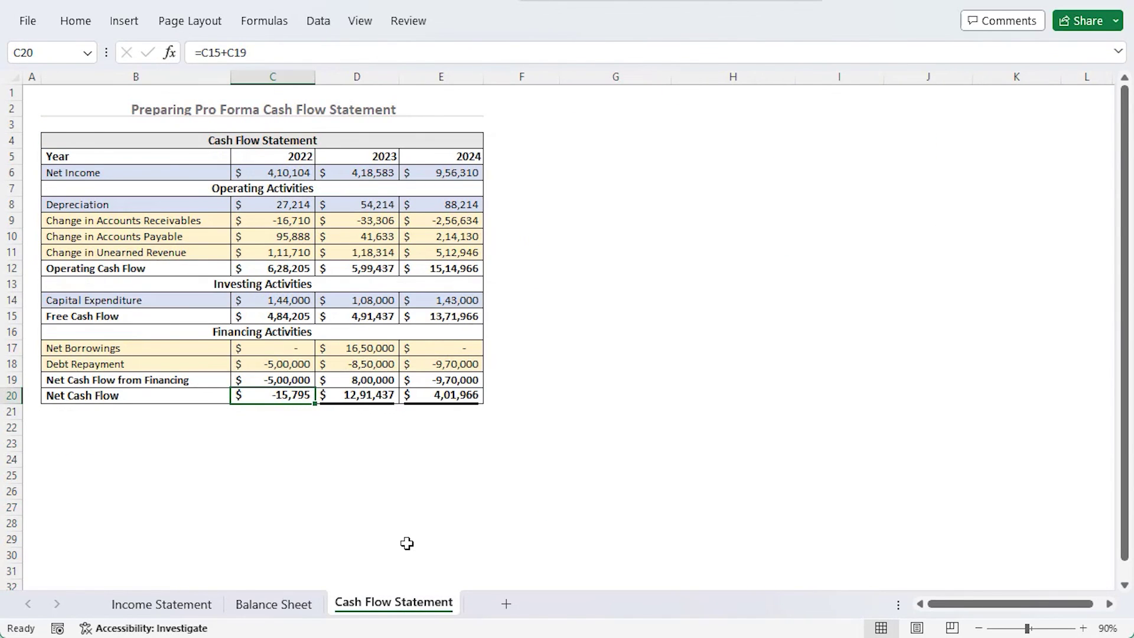